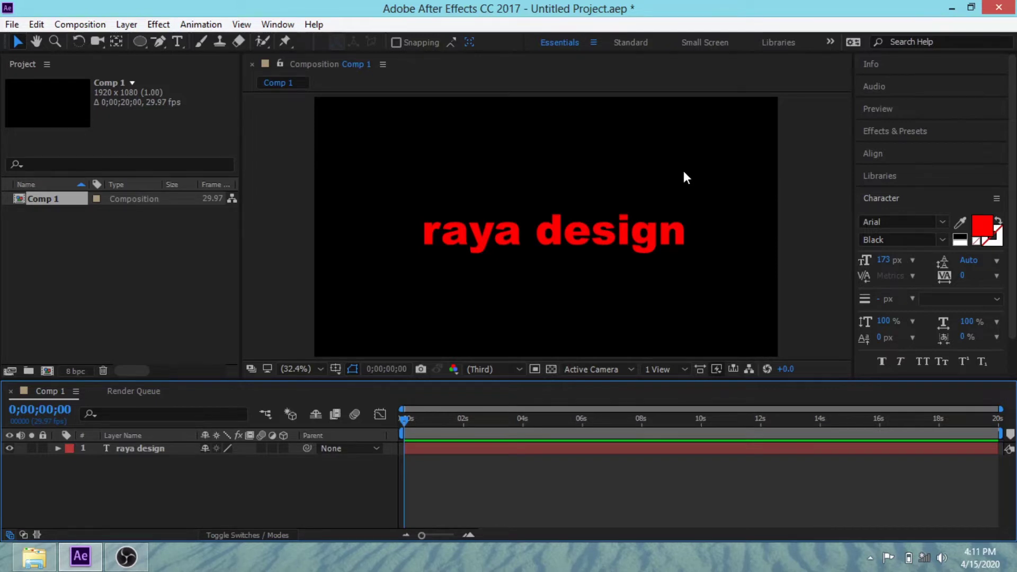
- Select the red 'raya design' text layer in the Comp 1 timeline
left_click(149, 449)
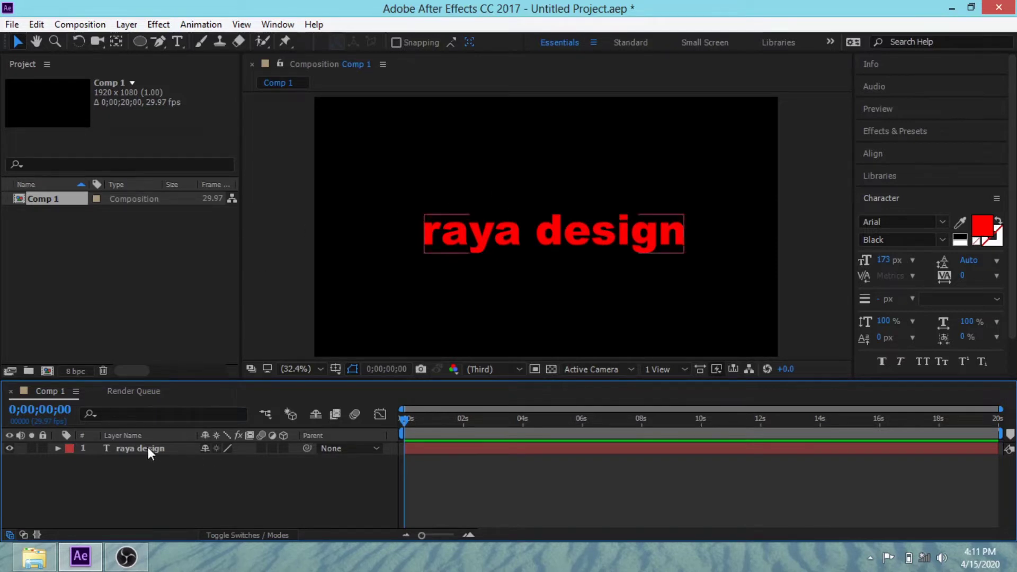
left_click(133, 449)
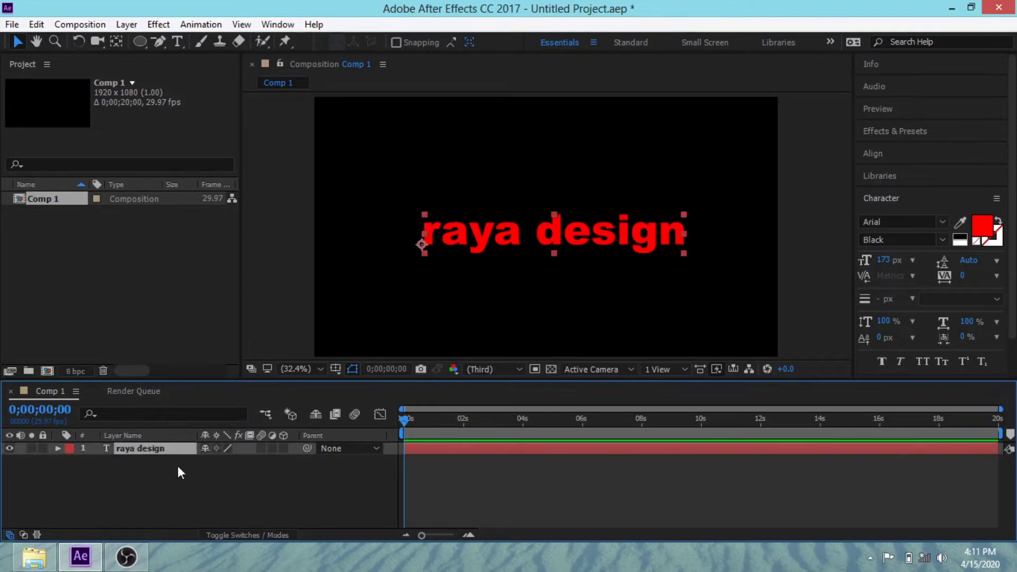
- Delete the 'raya design' text layer and switch to the Rectangle Tool
key("Delete")
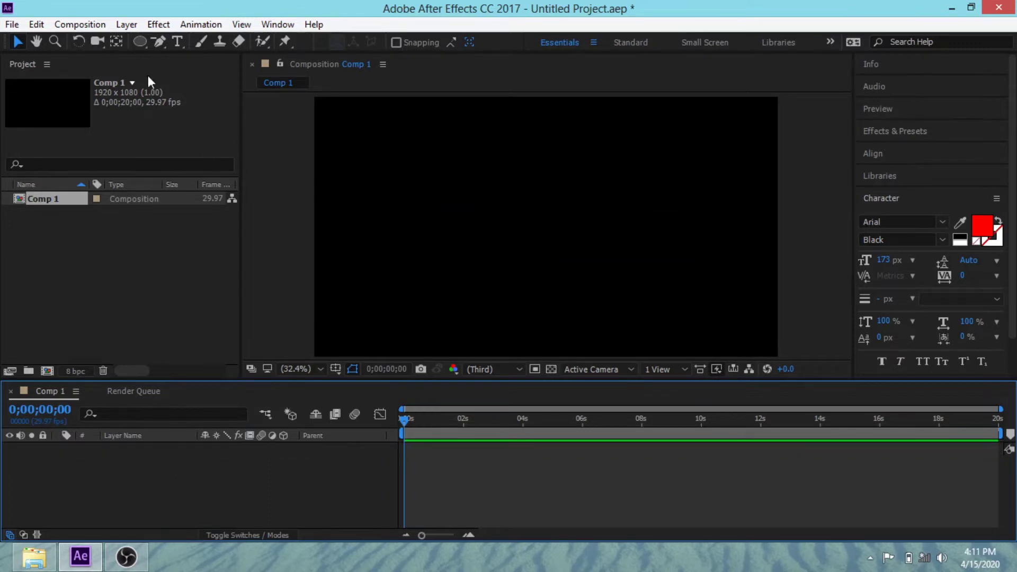
left_click(144, 45)
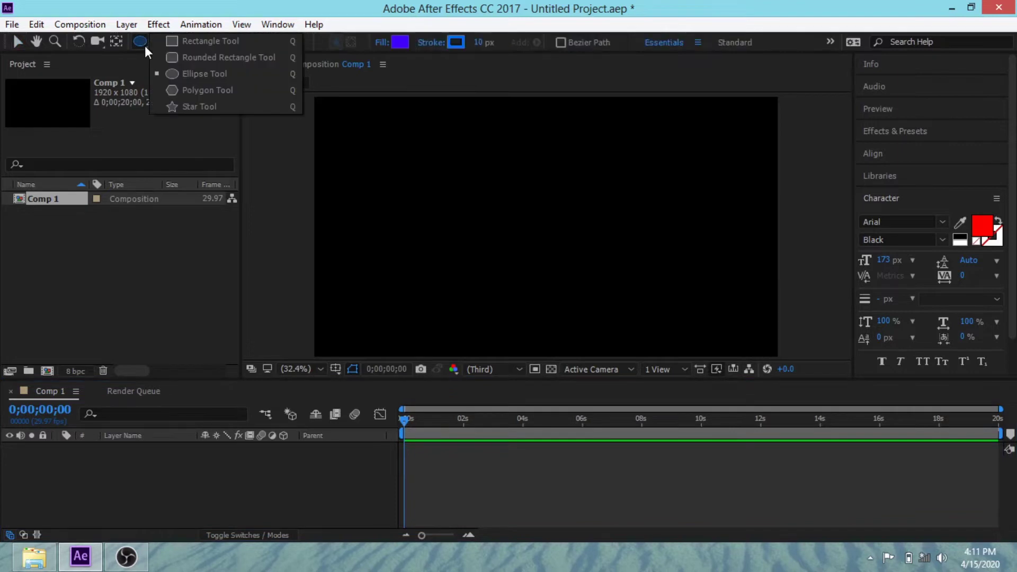
left_click(172, 46)
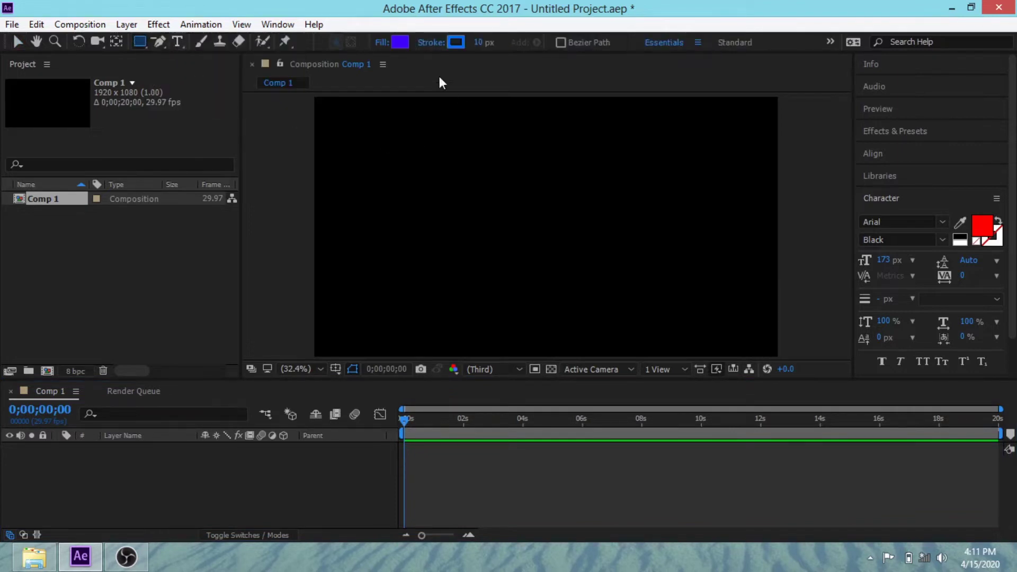
- Set the shape fill to red F6143F and draw a wide rectangle at the comp centre
left_click(399, 43)
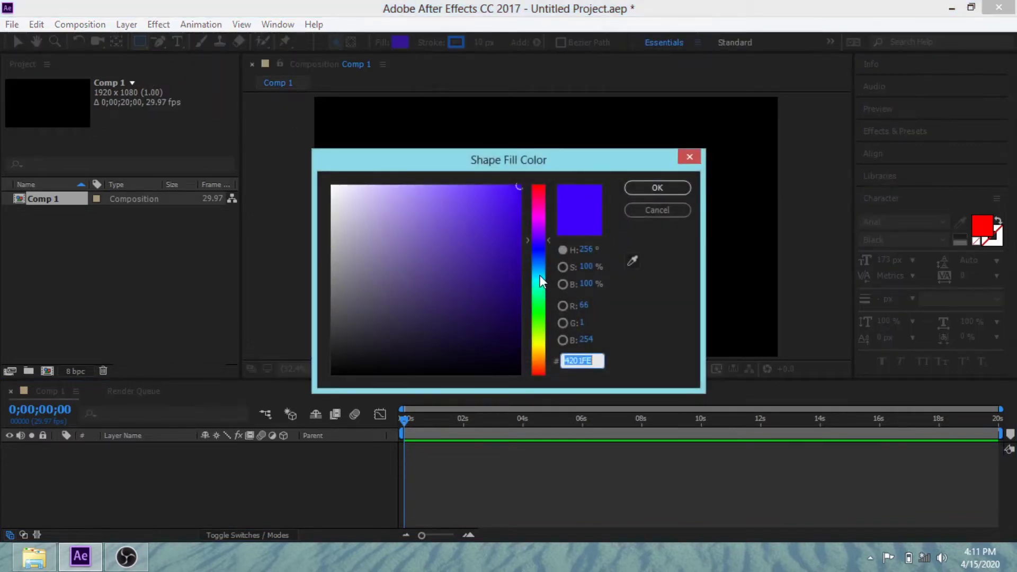
left_click_drag(539, 275, 538, 192)
left_click(505, 192)
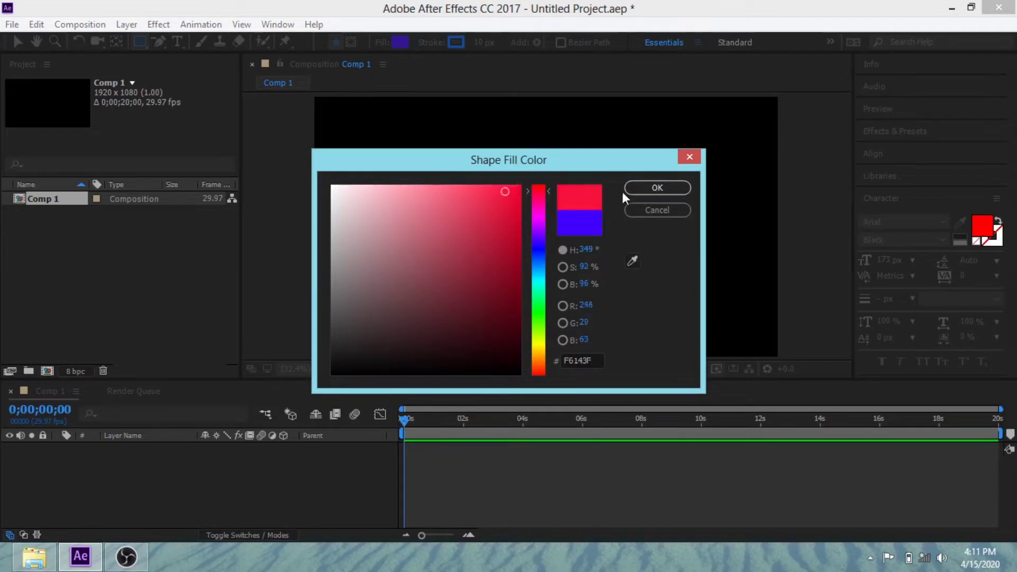
left_click(648, 188)
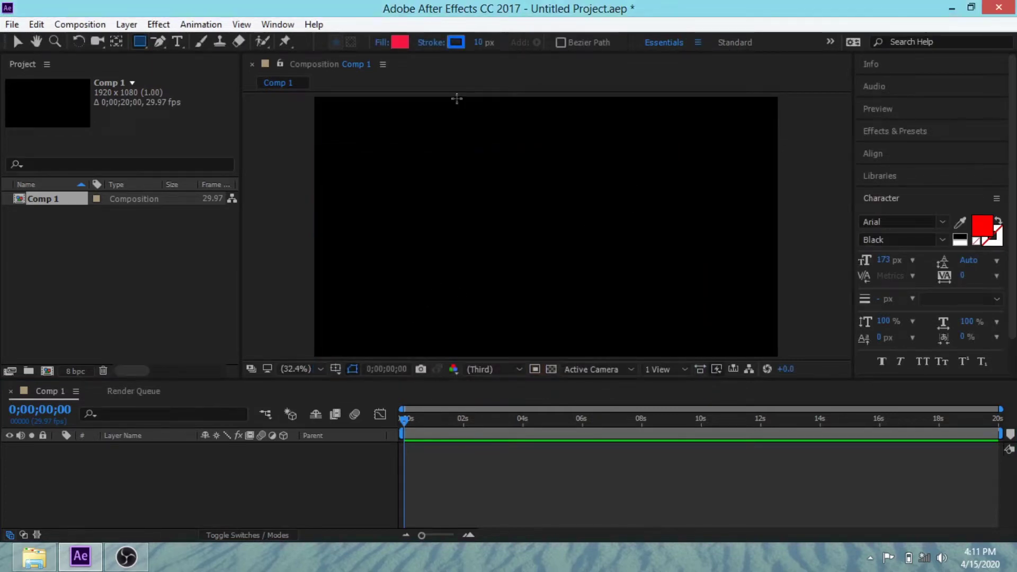
left_click_drag(496, 221, 468, 193)
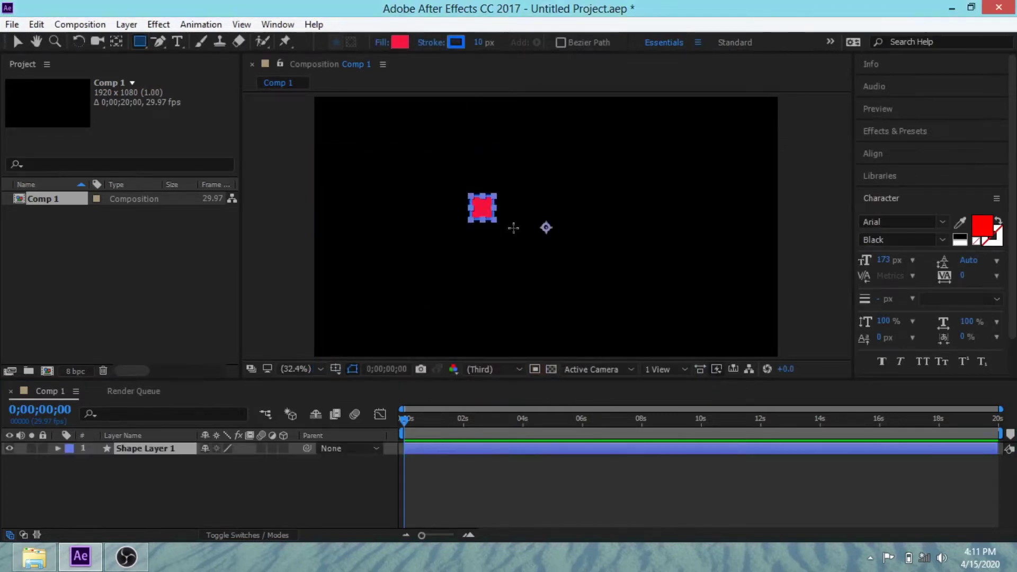
left_click_drag(513, 228, 631, 271)
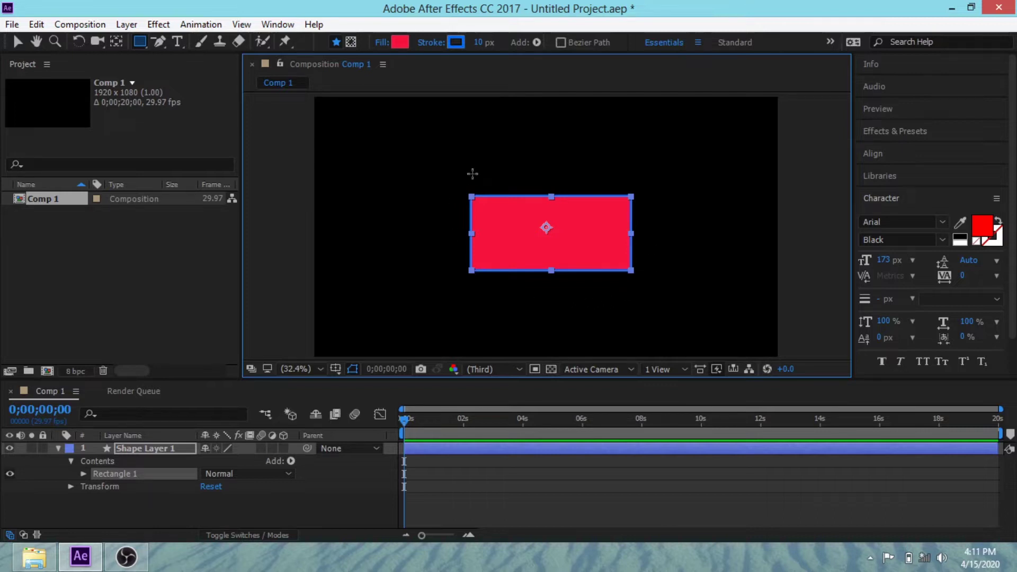
- Return to the Selection Tool and expand Shape Layer 1's Transform properties in the timeline
left_click(16, 41)
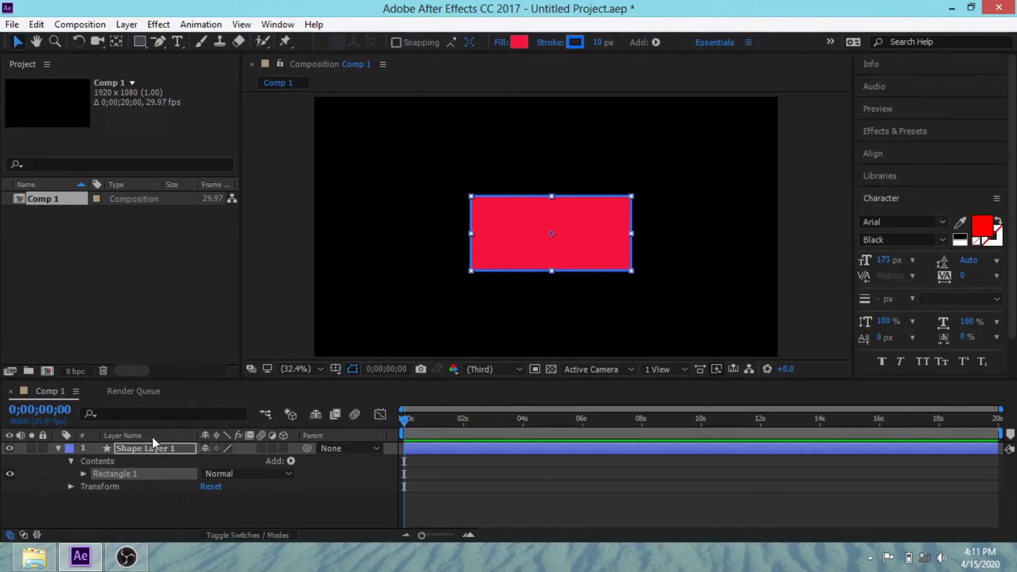
left_click(70, 486)
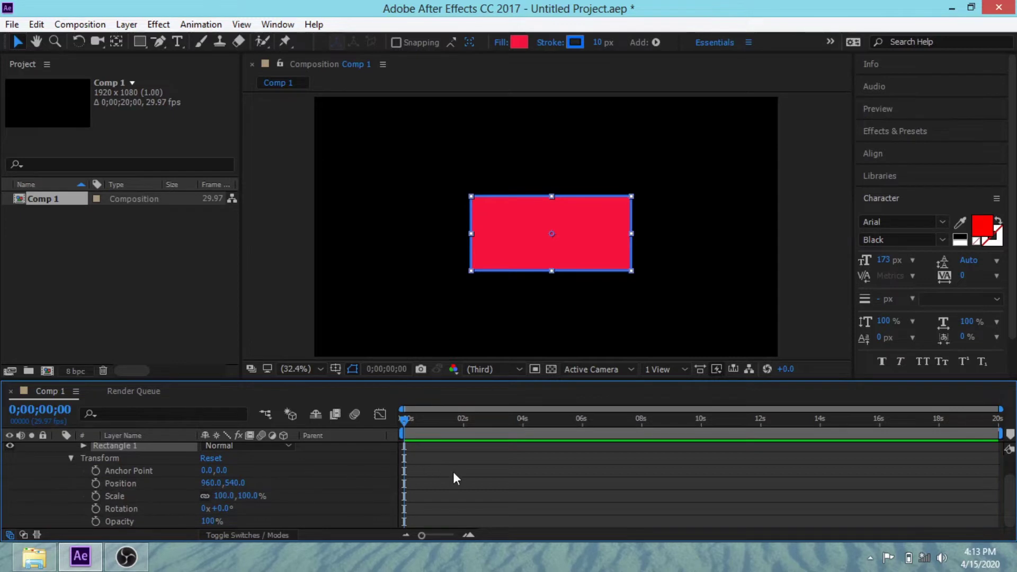
- Add a starting Anchor Point keyframe at 0 seconds
left_click_drag(404, 424, 448, 422)
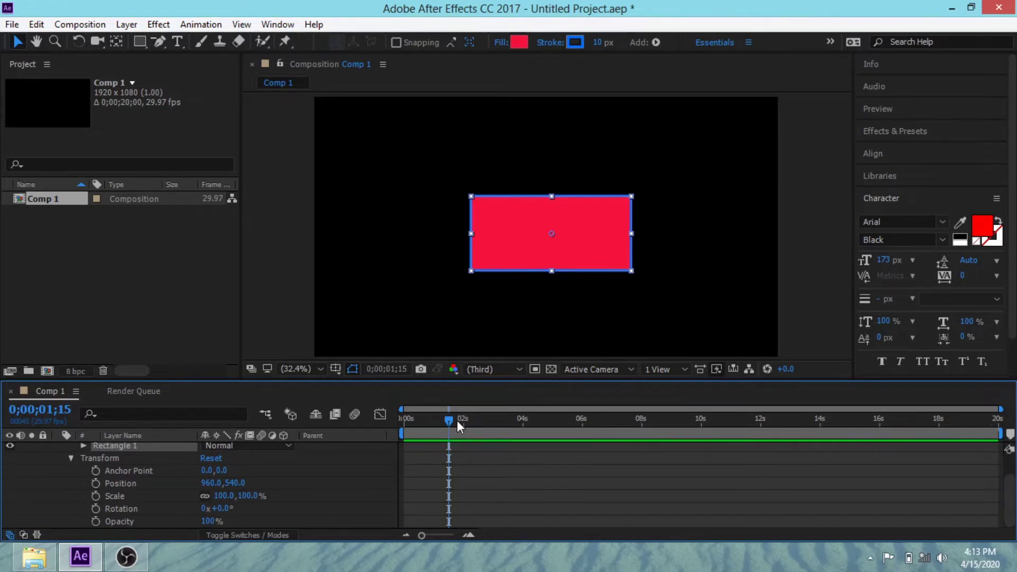
left_click_drag(449, 418, 401, 419)
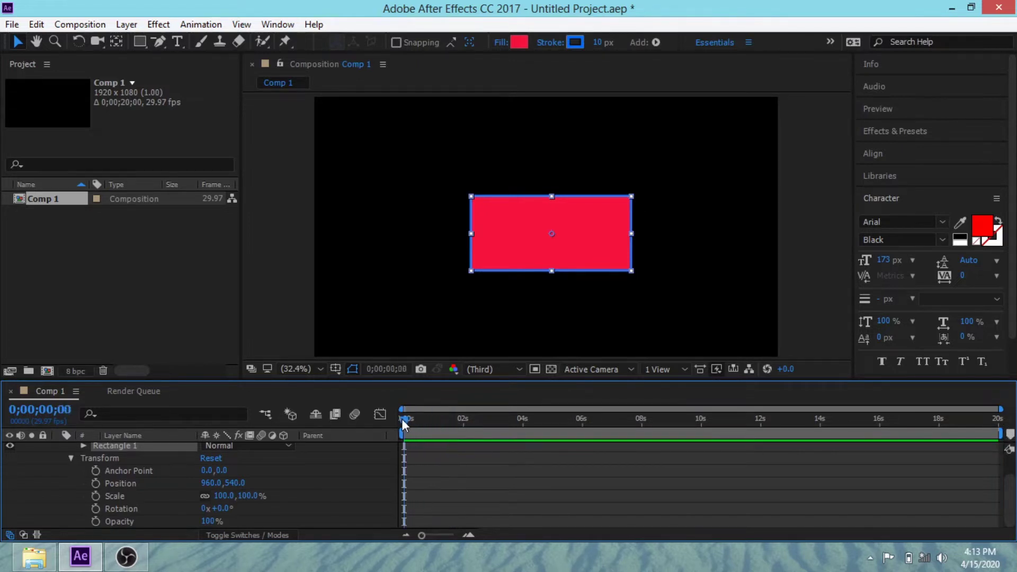
left_click(97, 471)
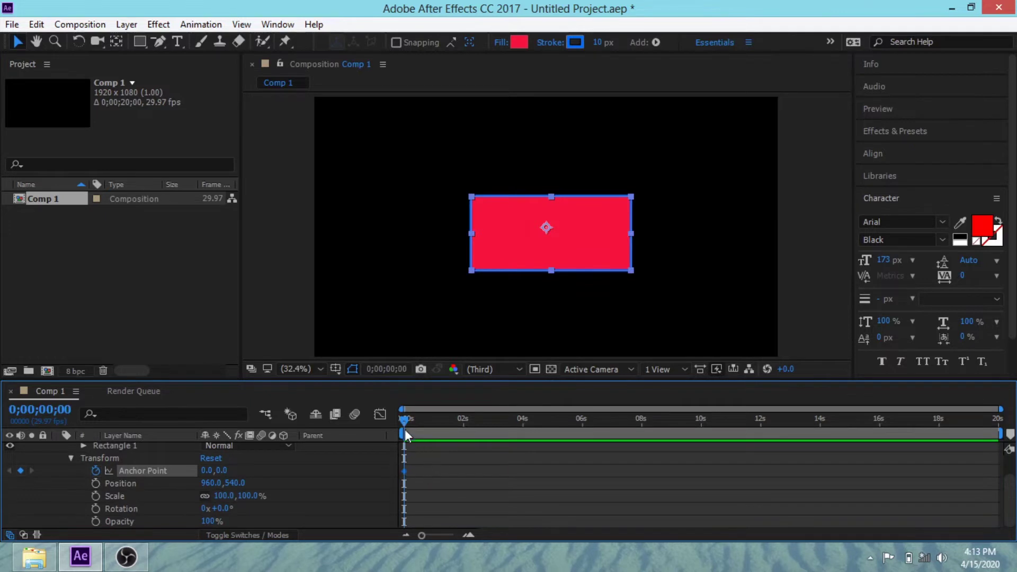
- At 6 seconds set Anchor Point to -174,20, then return to 0 s
left_click_drag(407, 422, 582, 429)
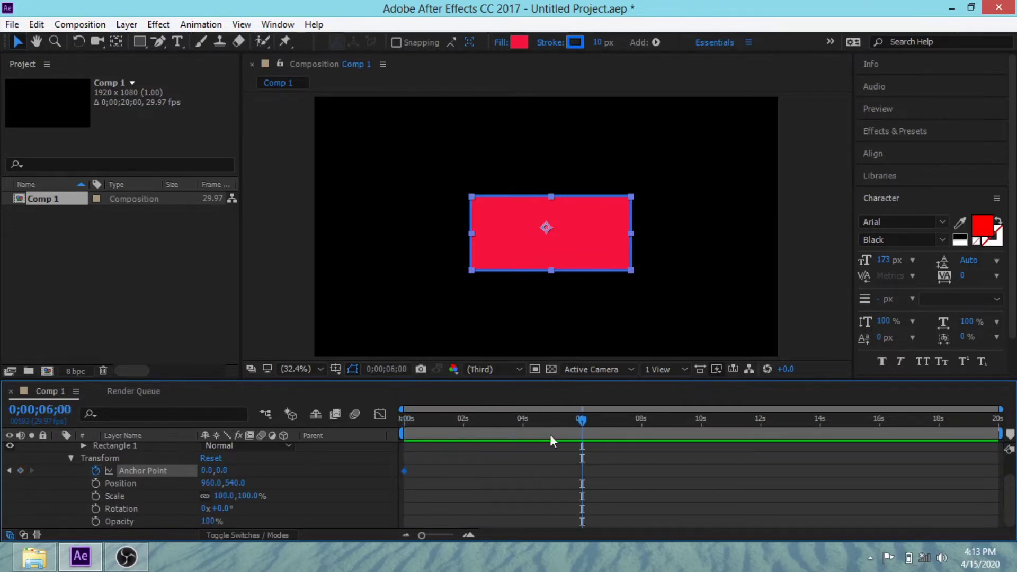
left_click(222, 471)
left_click_drag(226, 471, 216, 470)
type("20")
key("Return")
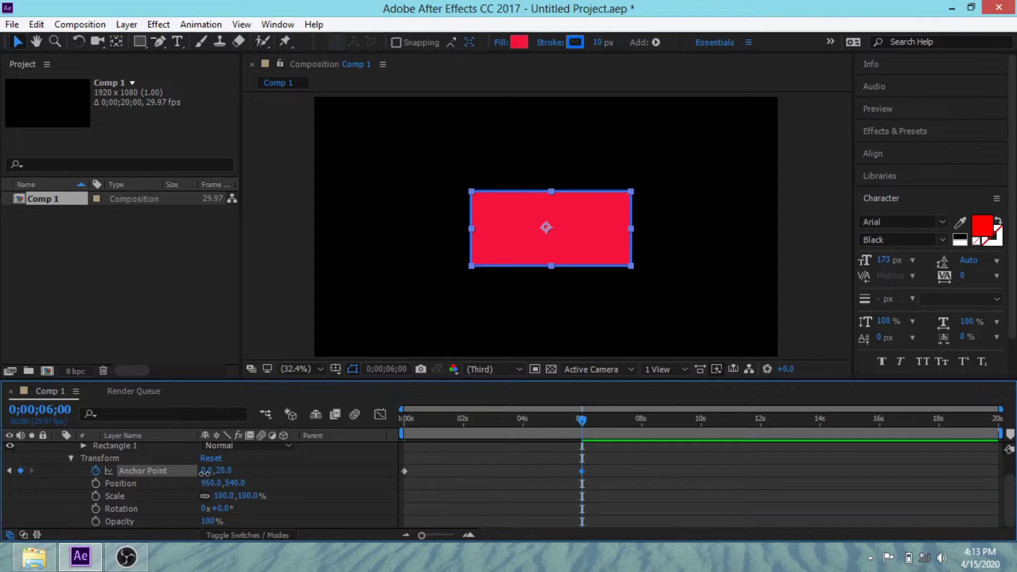
left_click_drag(204, 472, 79, 471)
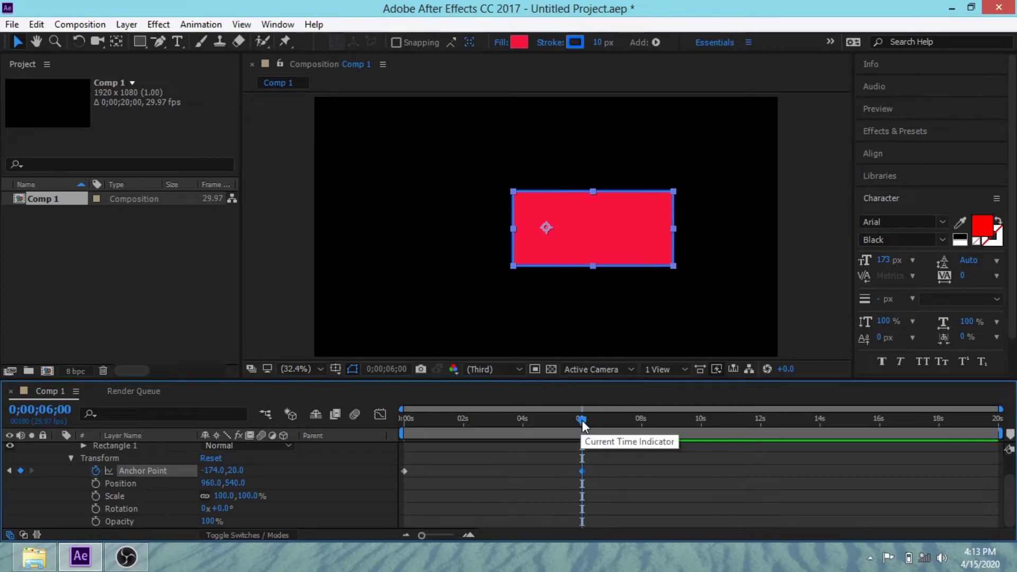
left_click_drag(583, 423, 380, 424)
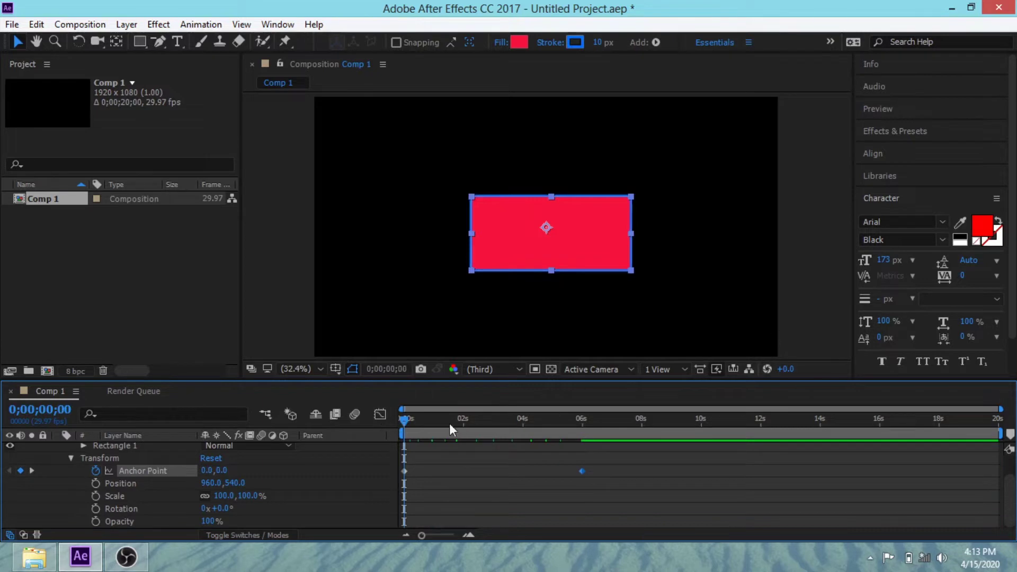
- Preview the sliding anchor-point animation from the start
left_click(879, 109)
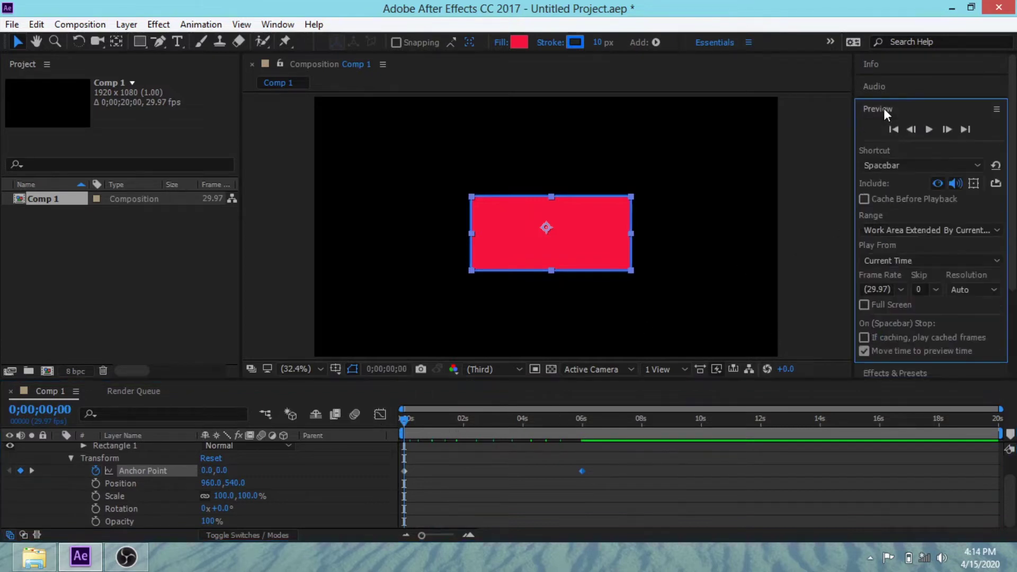
left_click(929, 132)
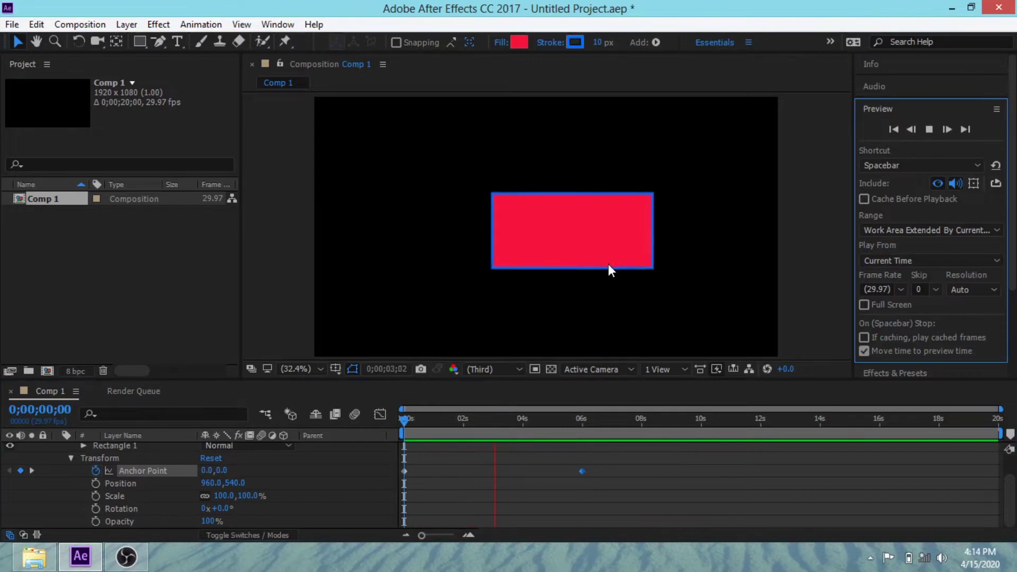
left_click(928, 130)
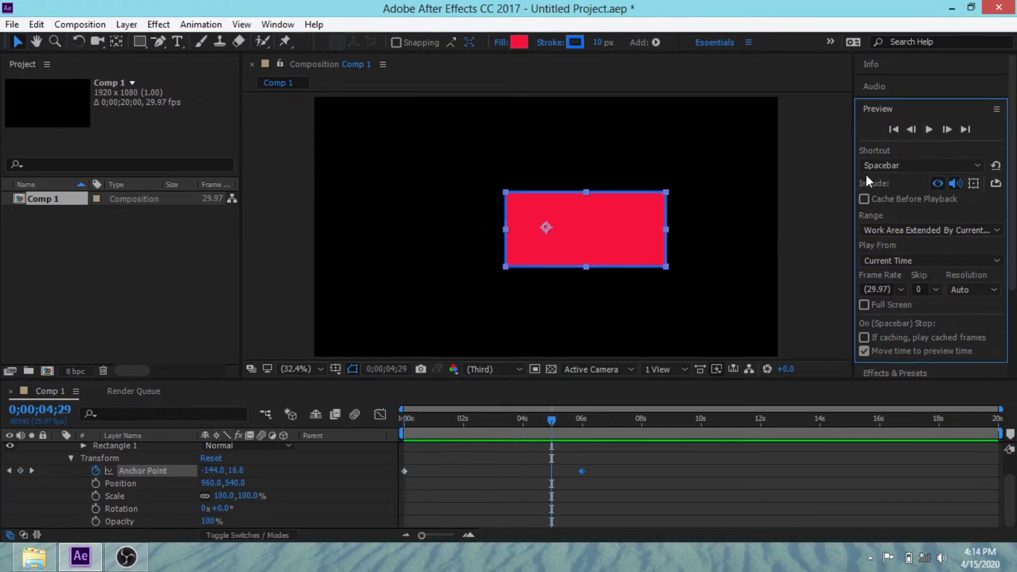
left_click_drag(551, 421, 404, 422)
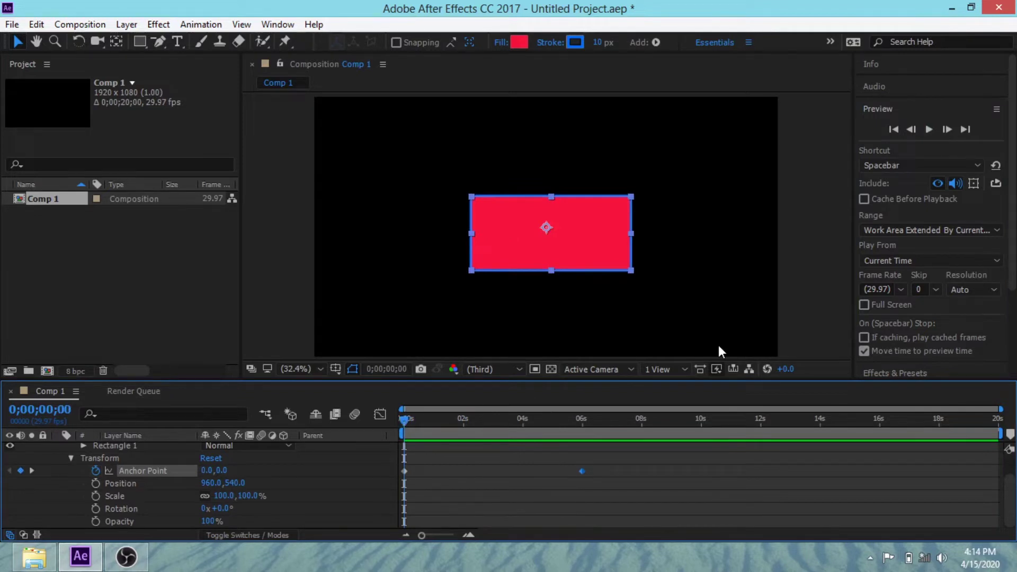
key("space")
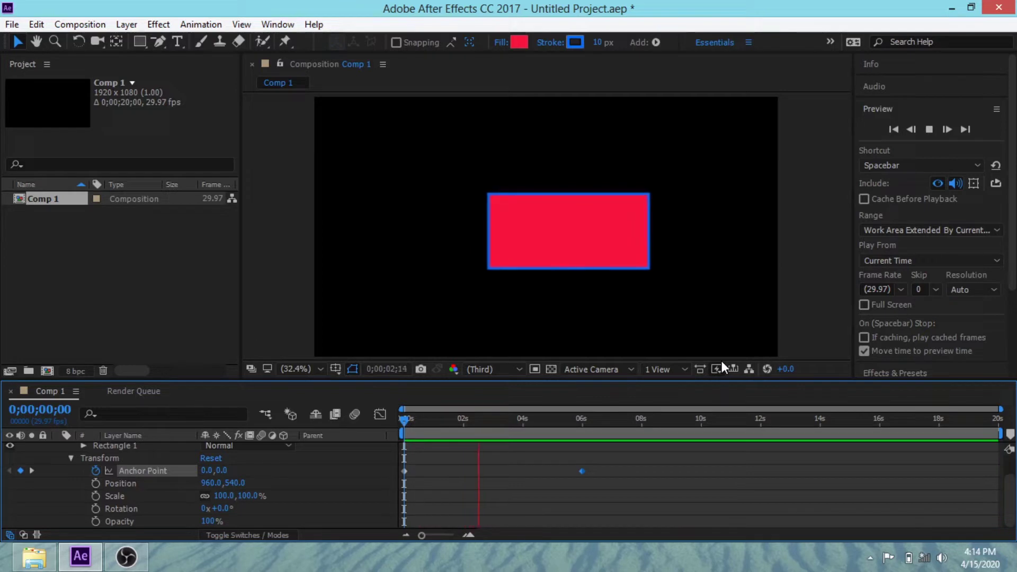
key("space")
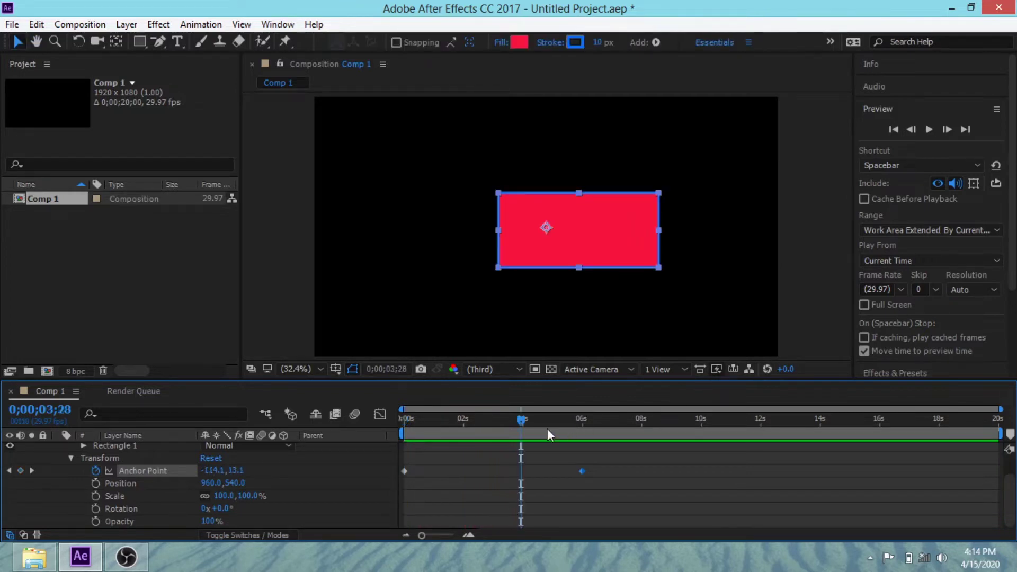
- At about 12 s set Anchor Point Y to -252, then preview the animation again
left_click_drag(522, 421, 771, 429)
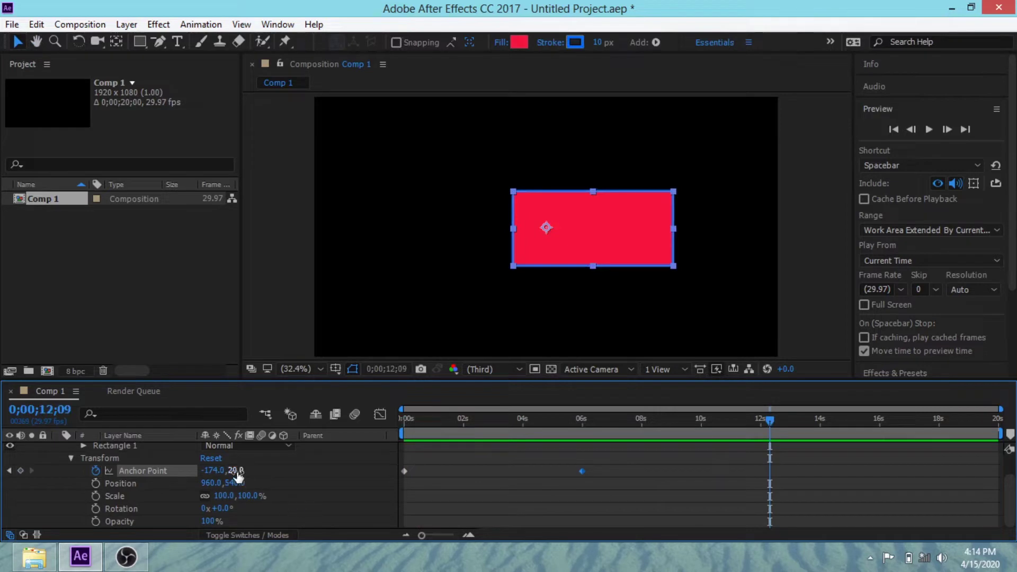
left_click_drag(250, 472, 510, 496)
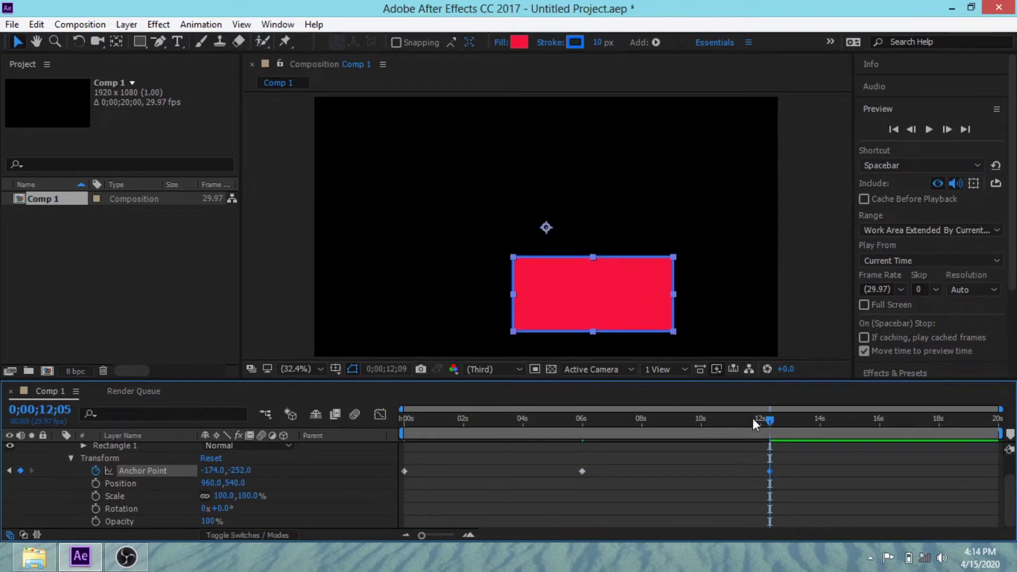
left_click_drag(756, 422, 393, 421)
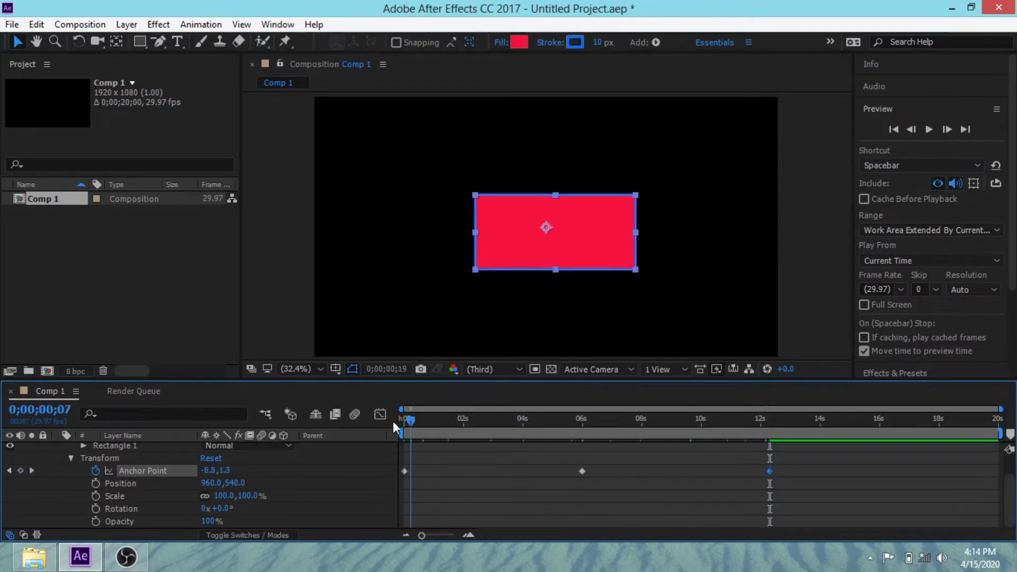
left_click(929, 130)
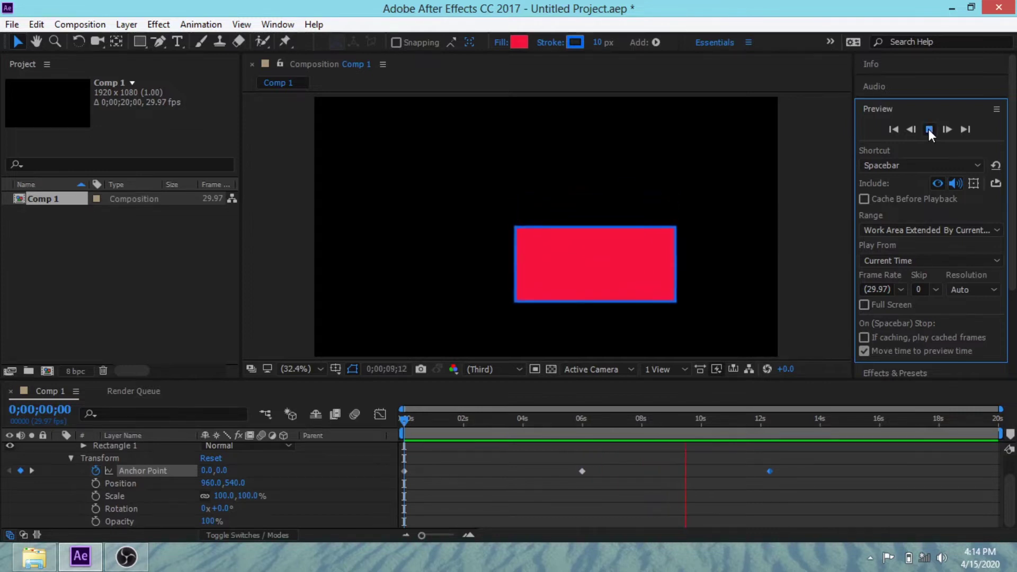
left_click(928, 129)
left_click_drag(688, 421, 639, 421)
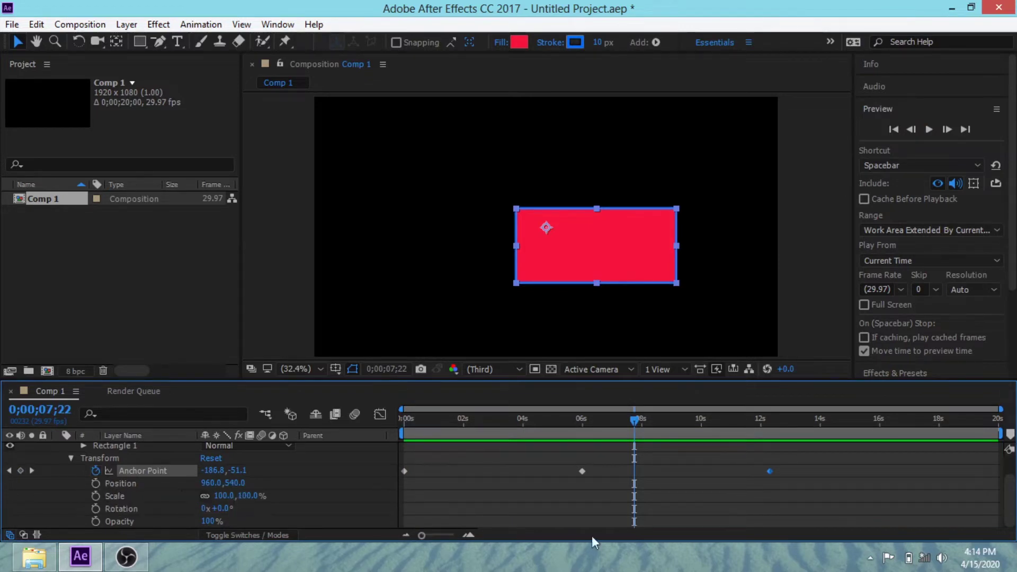
- Delete the Anchor Point keyframes at 12 s, 6 s and 0 s and disable its stopwatch
right_click(770, 471)
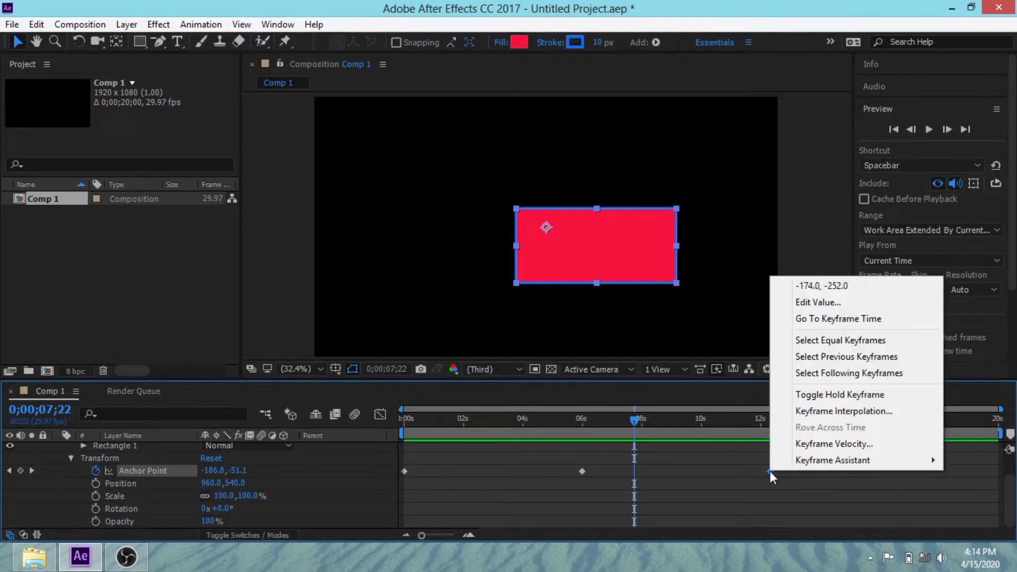
key("Escape")
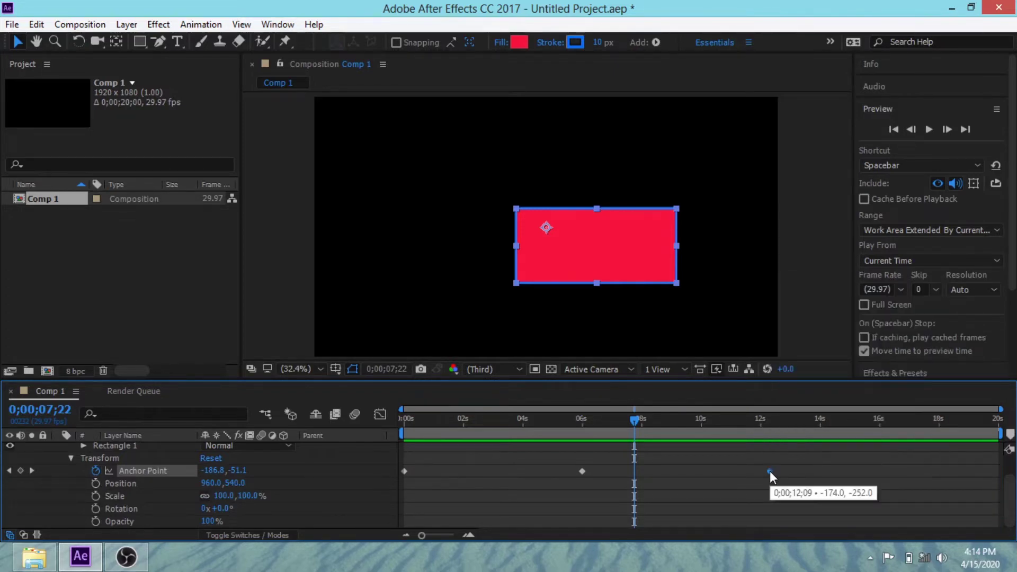
key("Delete")
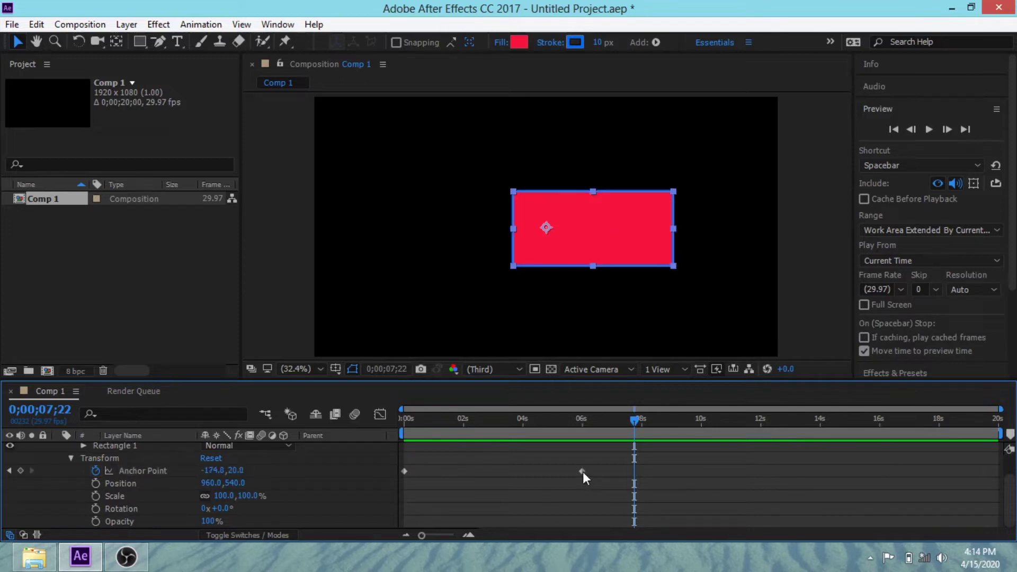
left_click(582, 470)
key("Delete")
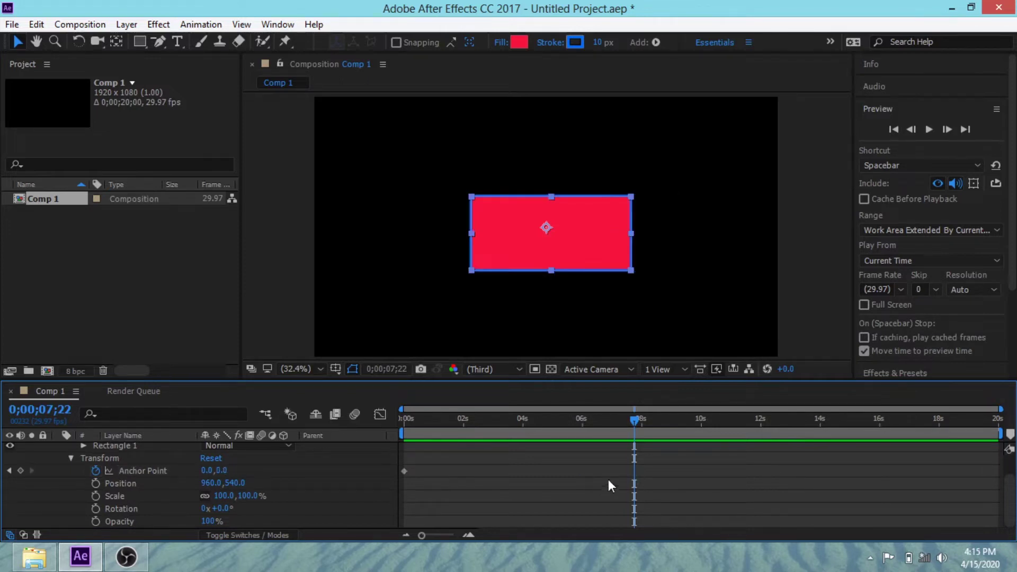
left_click(404, 471)
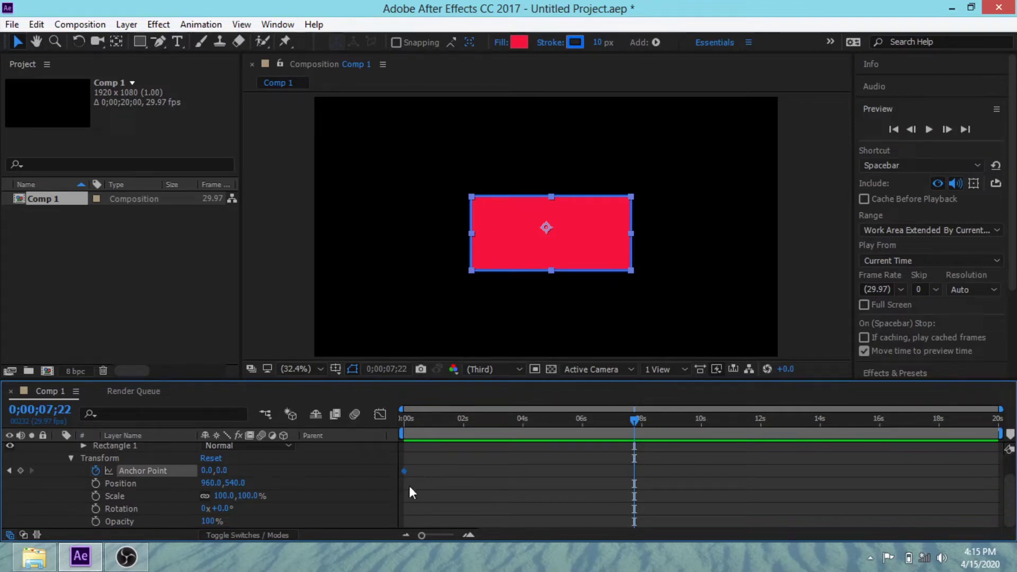
left_click(95, 471)
left_click_drag(634, 423, 394, 428)
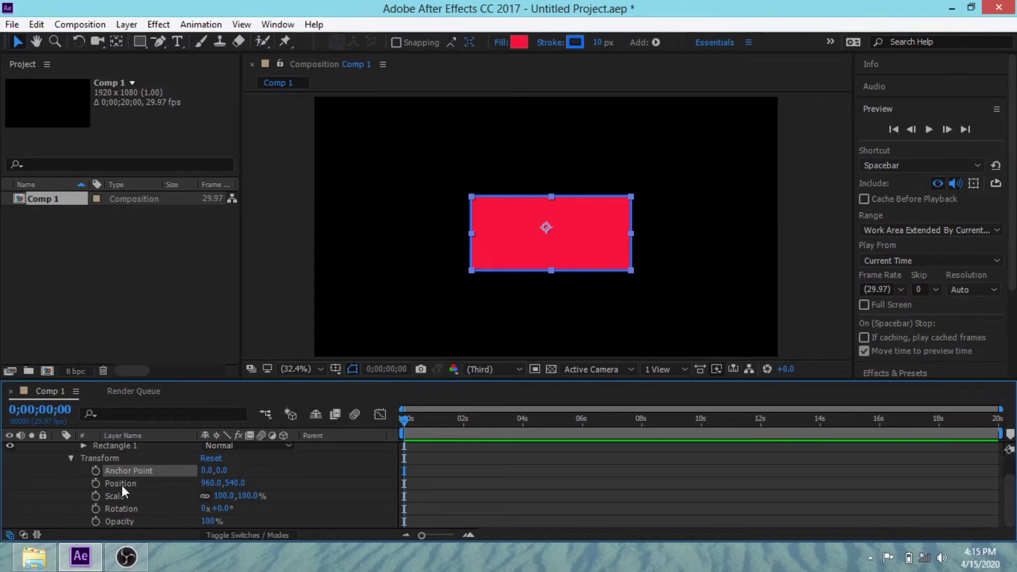
- Keyframe Position at 960,540 at 0 s, 960,804 near 4 s, and 686,804 near 8 s
left_click(96, 483)
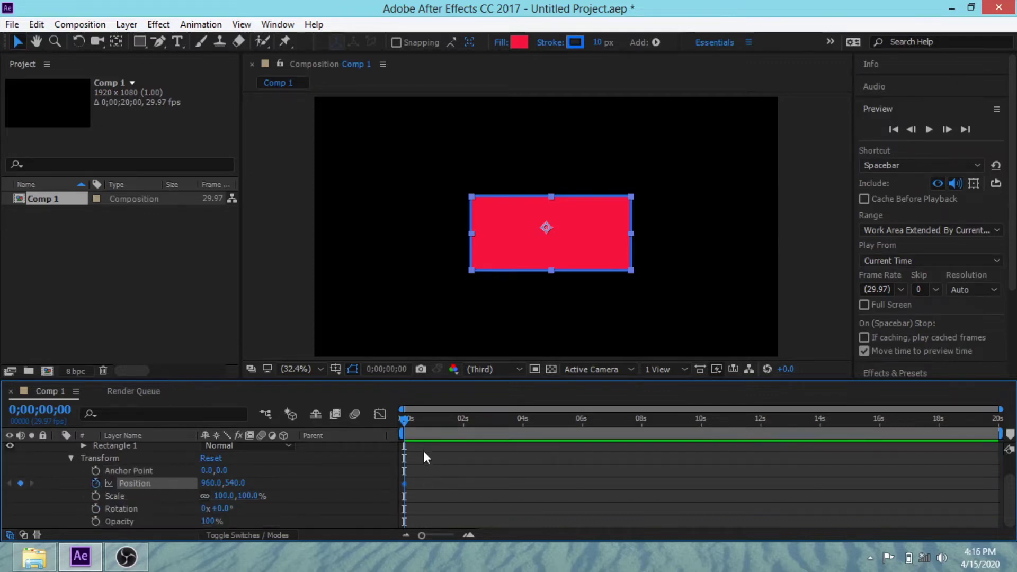
left_click_drag(404, 422, 525, 421)
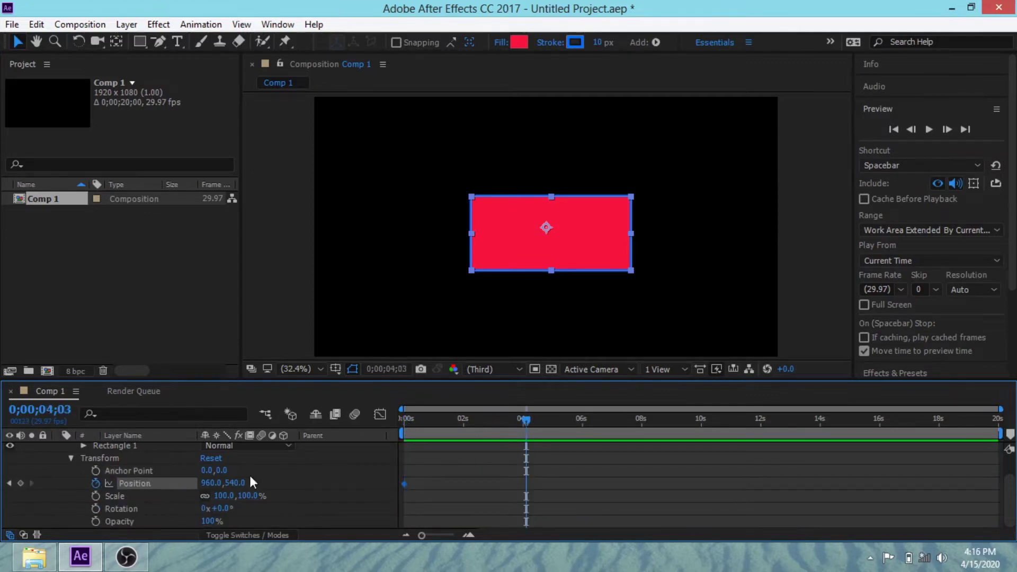
left_click_drag(237, 482, 541, 454)
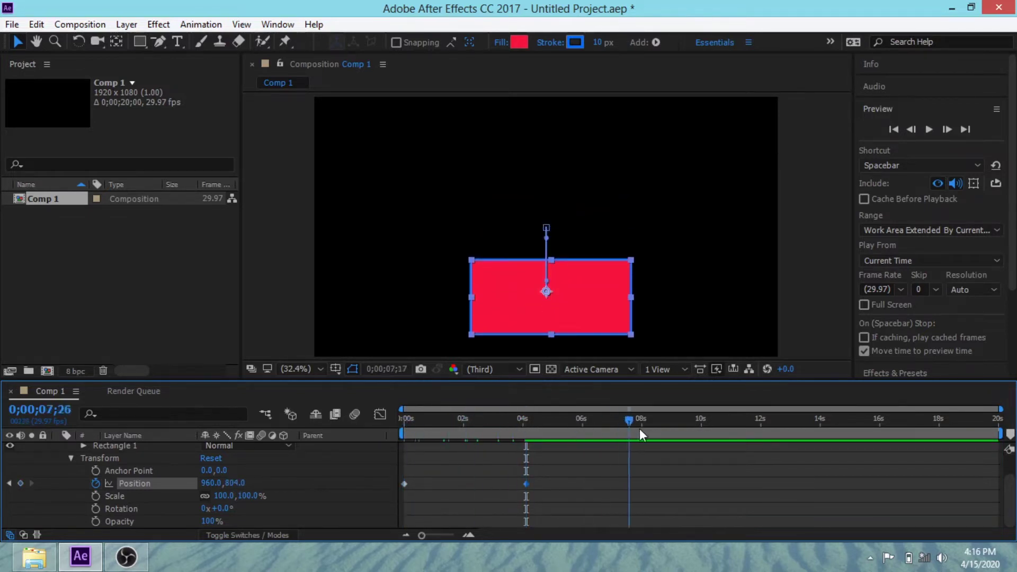
left_click_drag(527, 422, 638, 422)
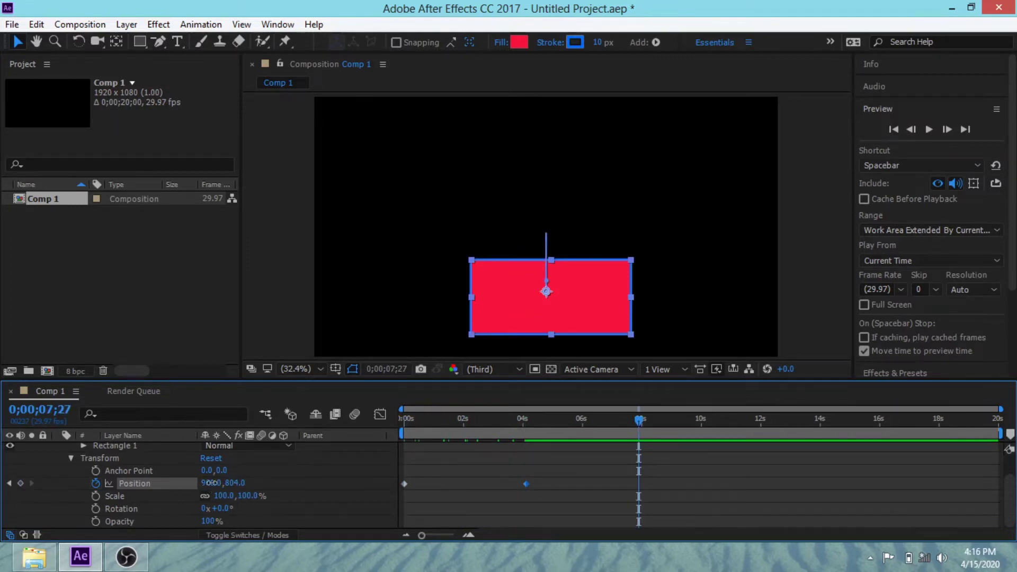
left_click_drag(211, 482, 68, 482)
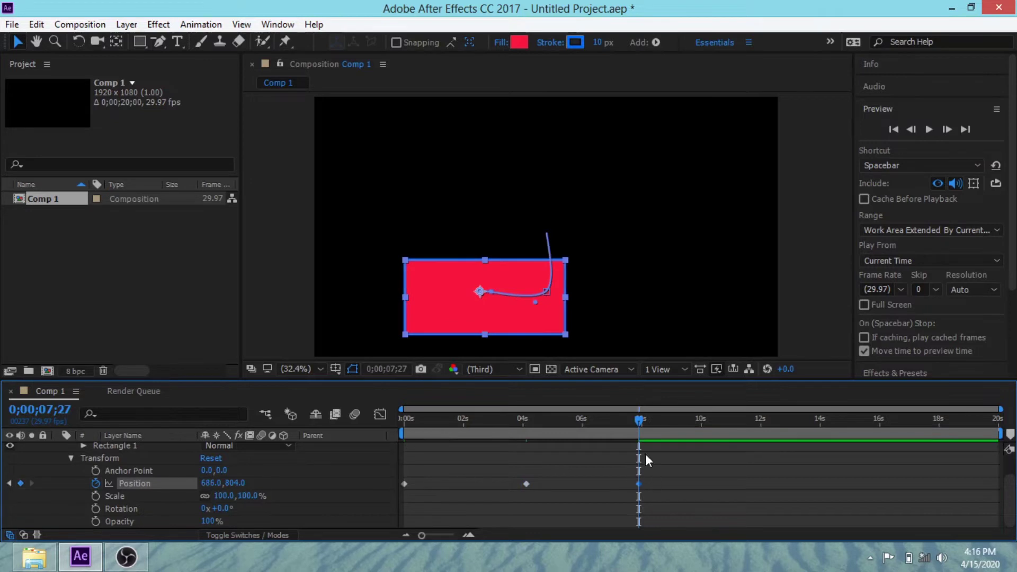
left_click_drag(639, 419, 385, 414)
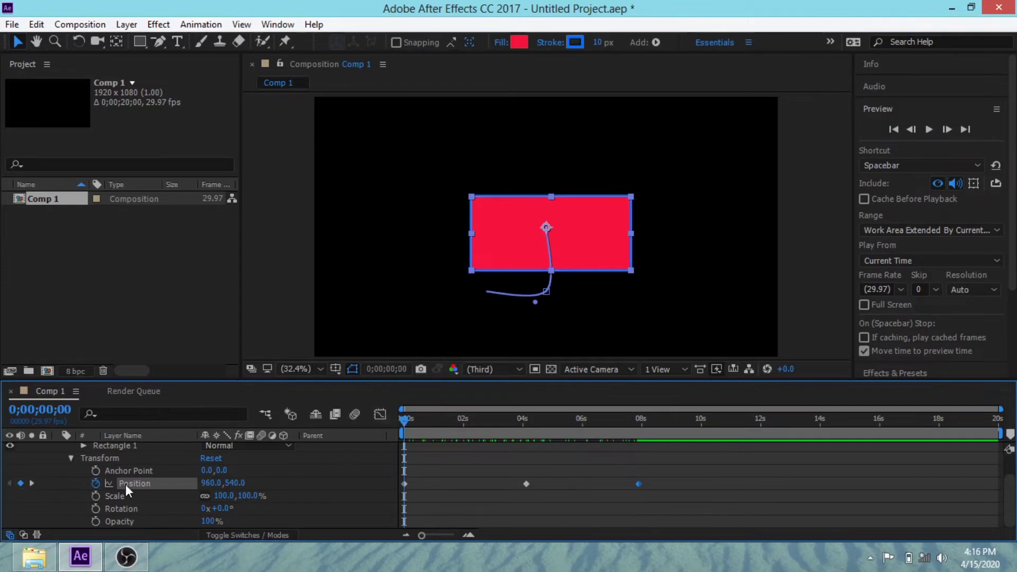
- Clear the Position keyframes and move the rectangle to 1555.5,132.7 in the upper right
left_click(95, 484)
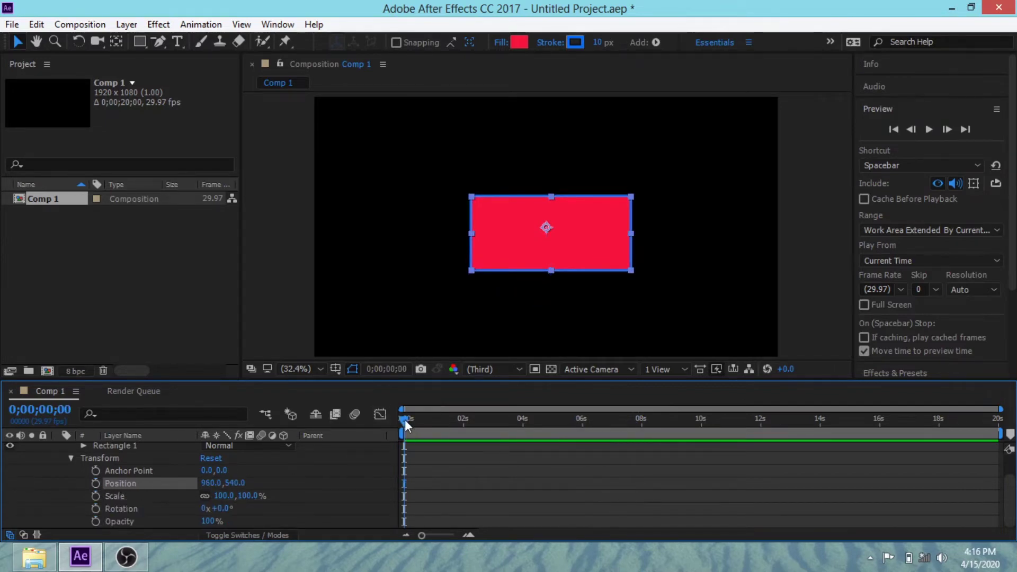
mouse_move(404, 420)
left_mouse_down()
mouse_move(543, 425)
mouse_move(399, 424)
left_mouse_up()
left_click_drag(511, 250, 652, 152)
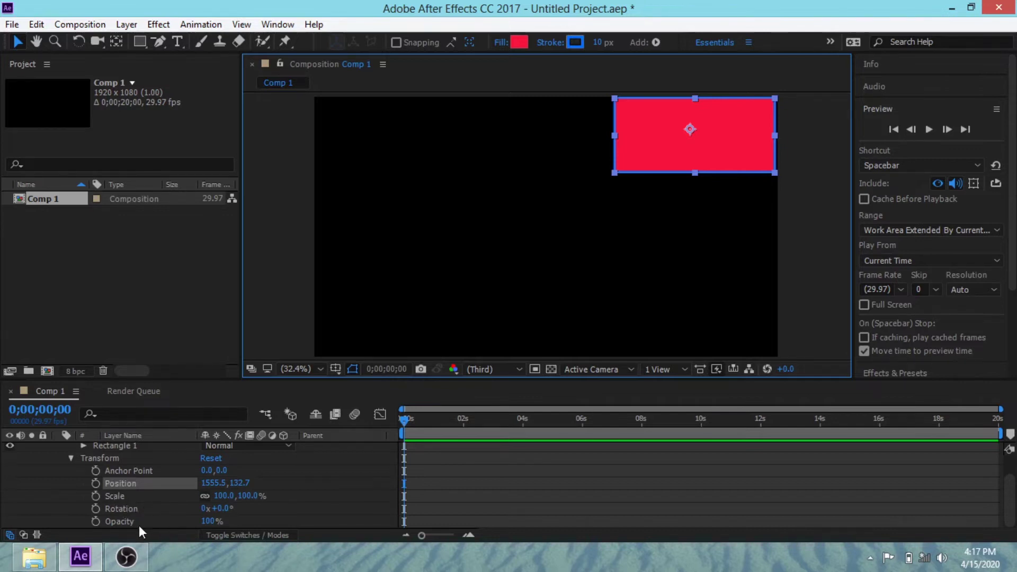
- Add 0-second keyframes for Position, Scale, Rotation and Opacity on Rectangle 1
left_click(96, 483)
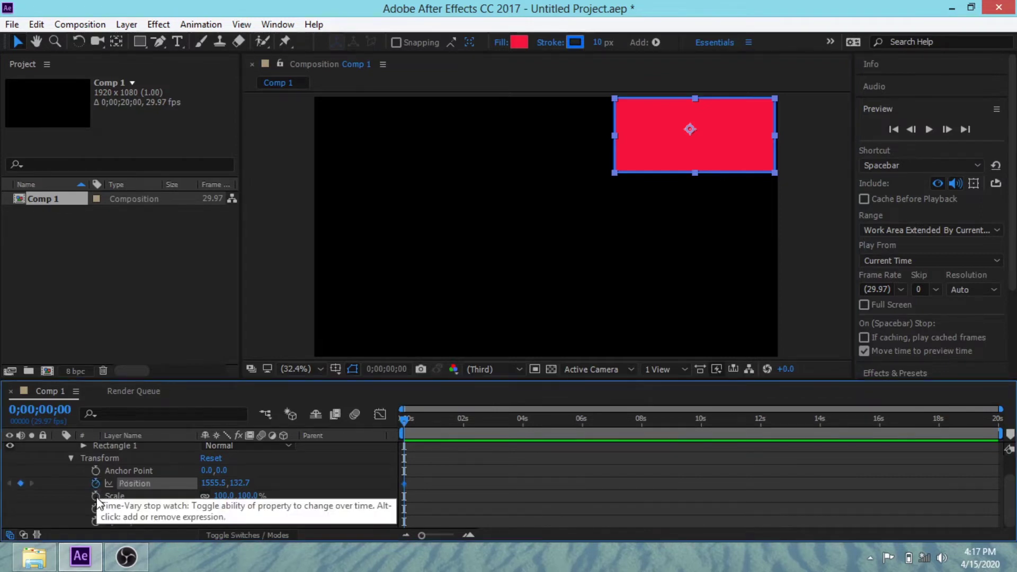
left_click(96, 497)
left_click(96, 509)
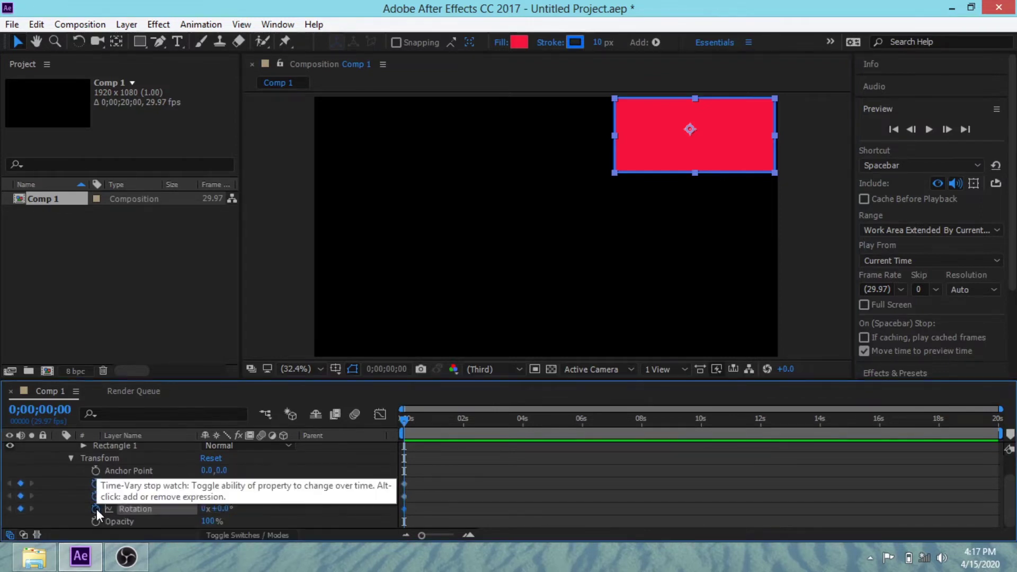
left_click(96, 521)
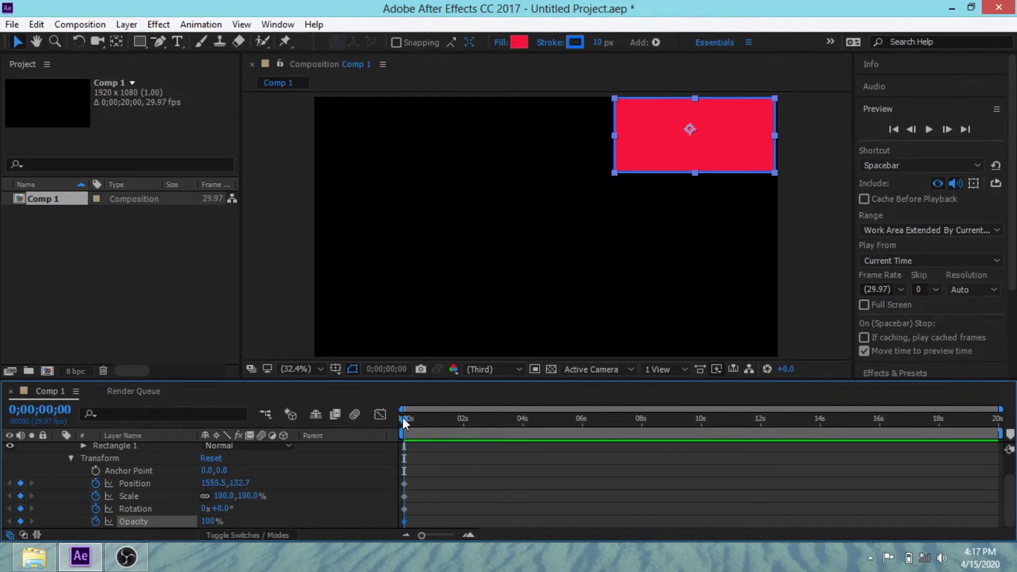
left_click_drag(402, 418, 582, 430)
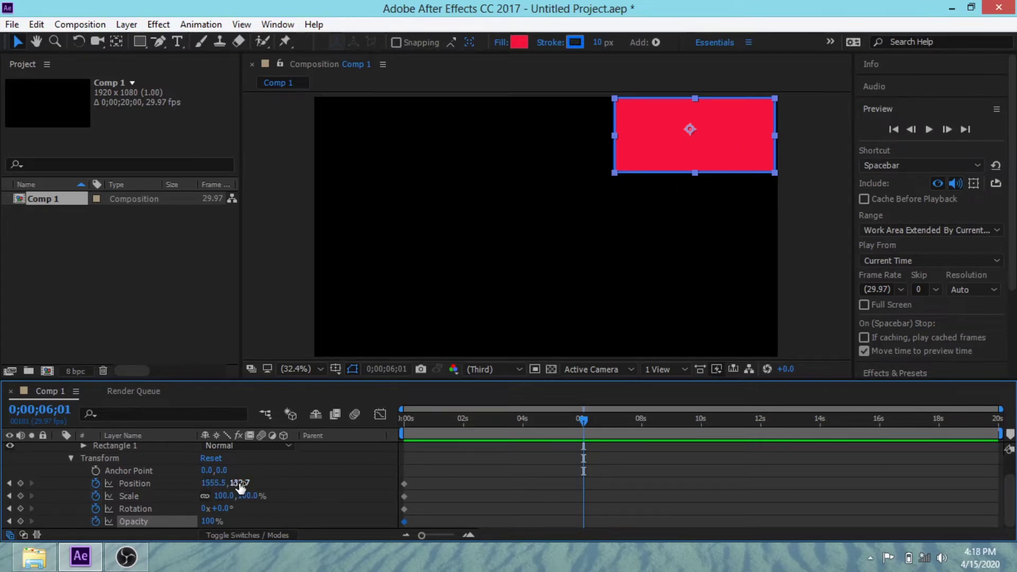
- At 6 s move the rectangle to centre, scale it to 18.5% and rotate it about 184°
left_click_drag(716, 160, 563, 271)
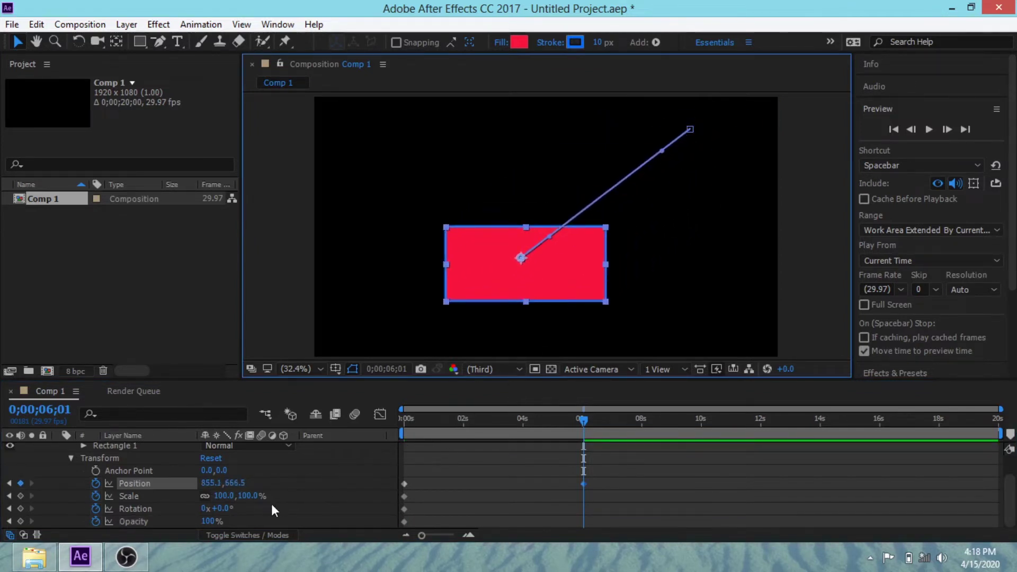
left_click_drag(248, 501, 178, 492)
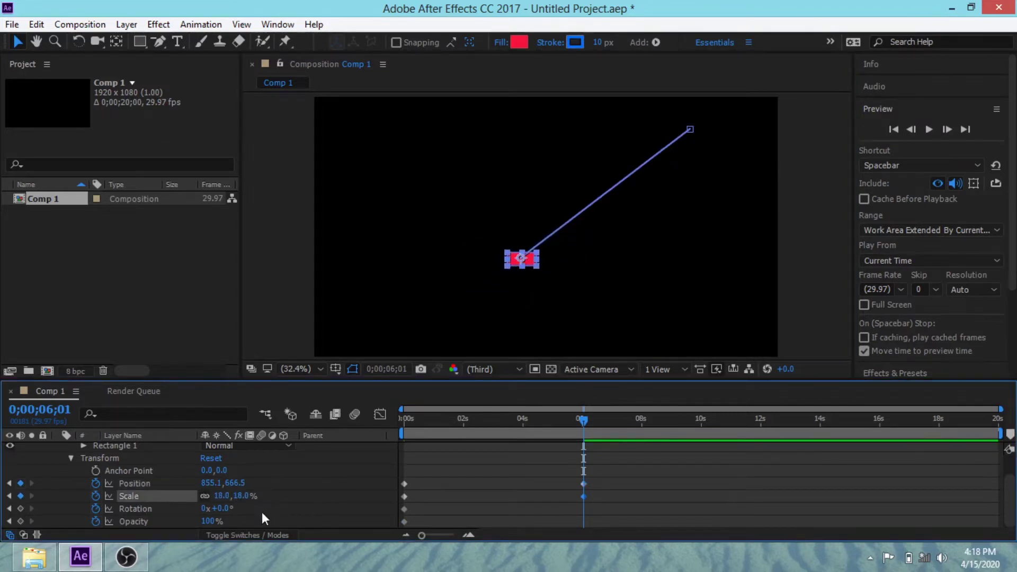
left_click(226, 509)
type("107")
key("Return")
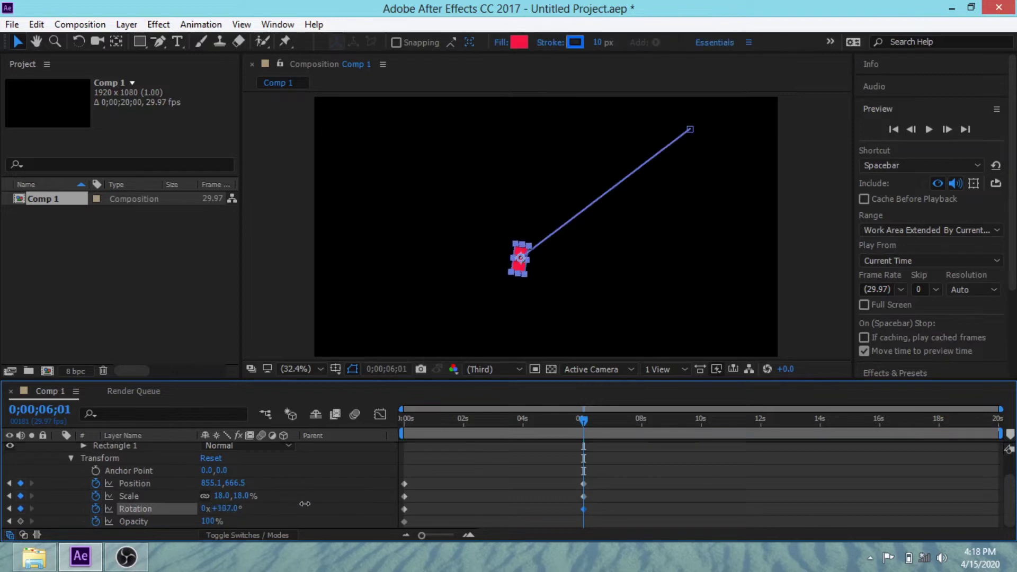
left_click_drag(305, 503, 348, 498)
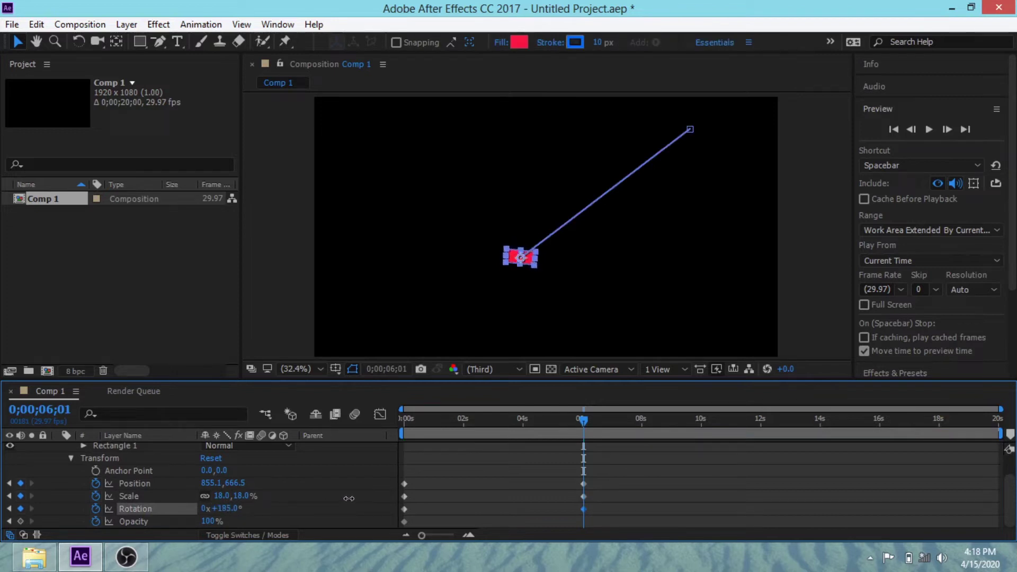
- Set Opacity to 0% at 6 s, then return to 0 s and deselect the layer
mouse_move(584, 419)
left_mouse_down()
mouse_move(392, 412)
mouse_move(583, 427)
left_mouse_up()
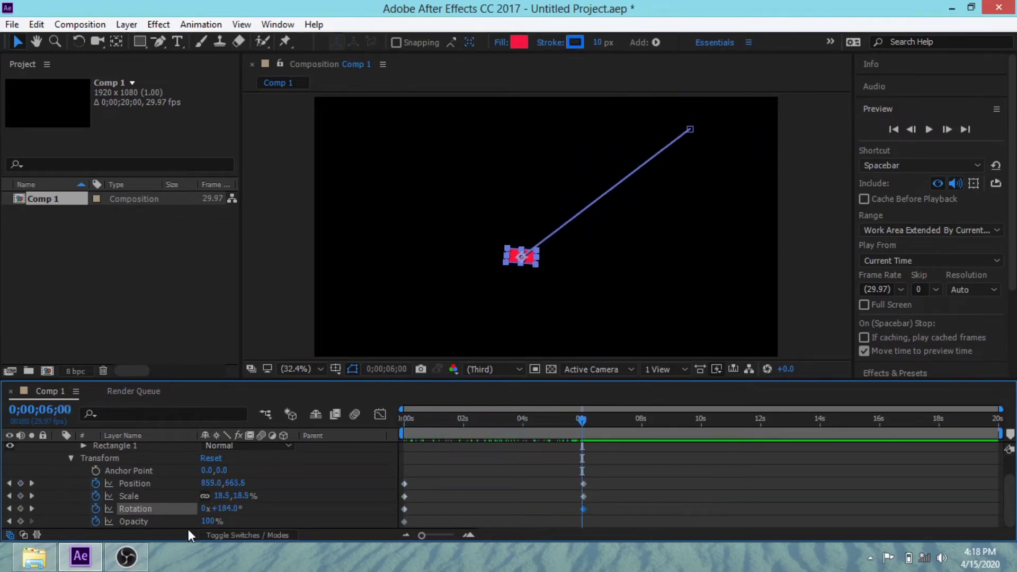
left_click(212, 521)
type("0")
key("Return")
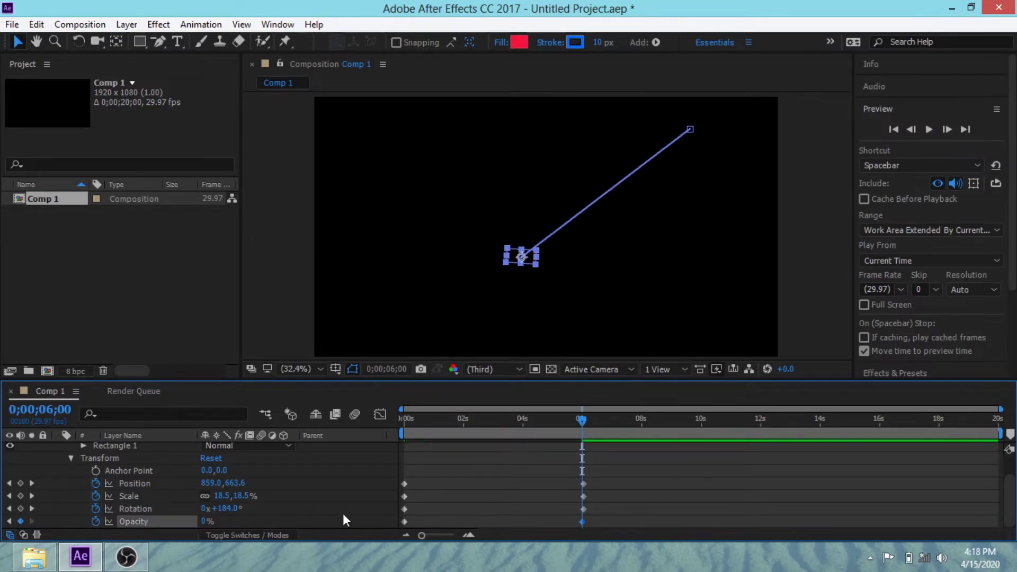
left_click_drag(585, 417, 379, 433)
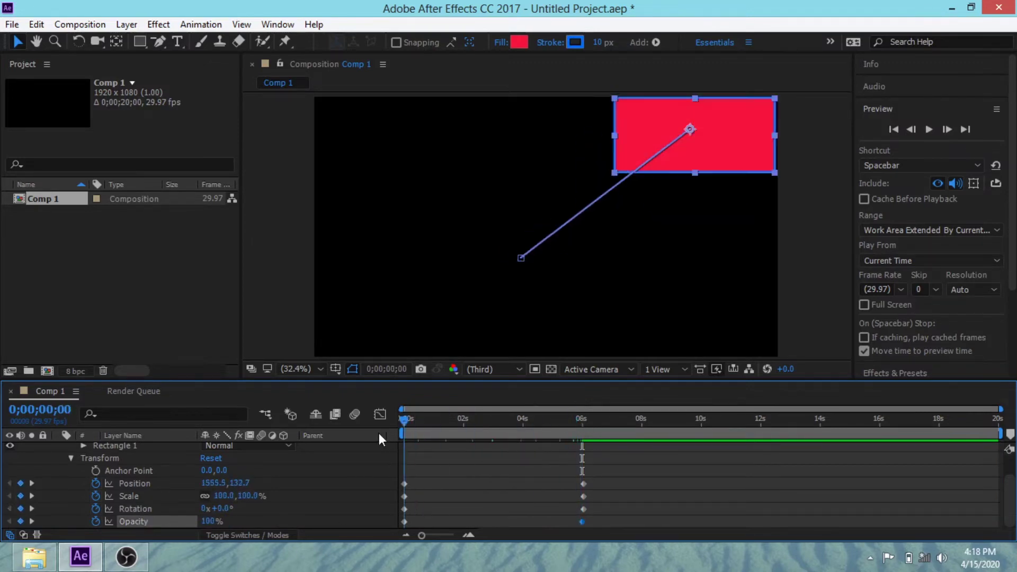
left_click(810, 296)
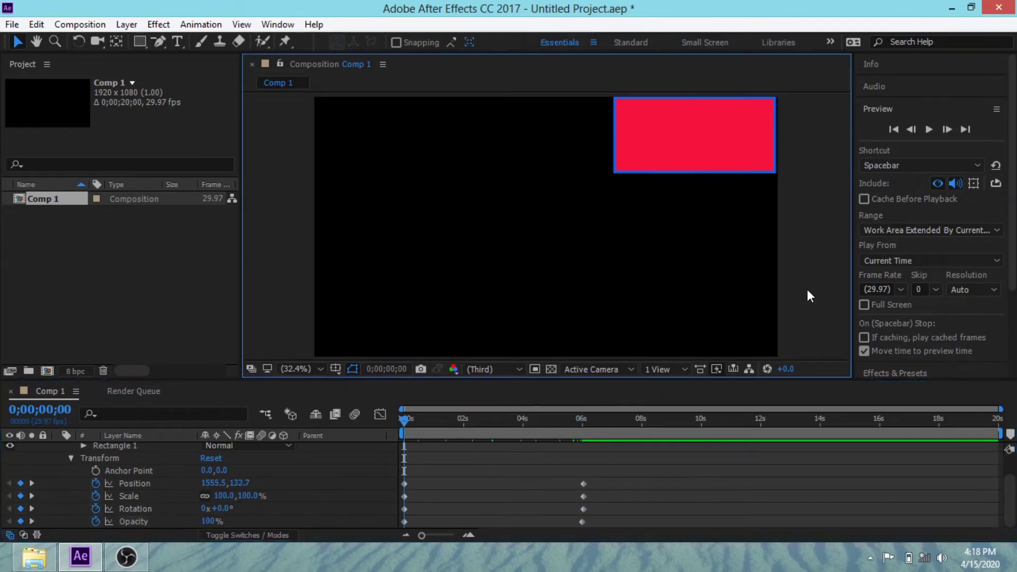
- Play and stop the rectangle animation preview, then move the playhead to 0;00;11;29
key("space")
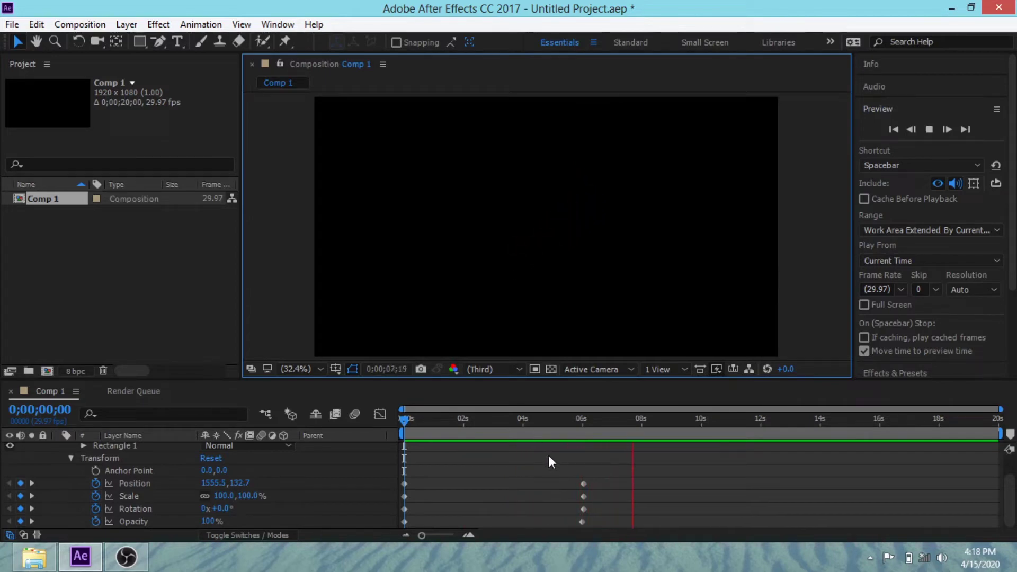
key("space")
left_click_drag(638, 420, 758, 422)
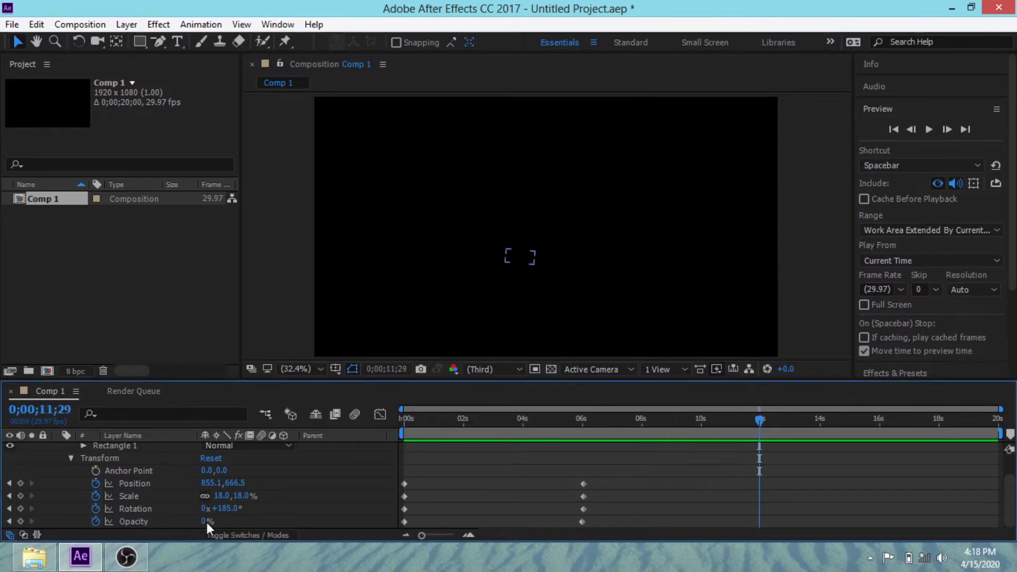
- At 12 s, raise the rectangle's opacity, move it upper left and reset rotation near zero
left_click_drag(206, 522, 323, 519)
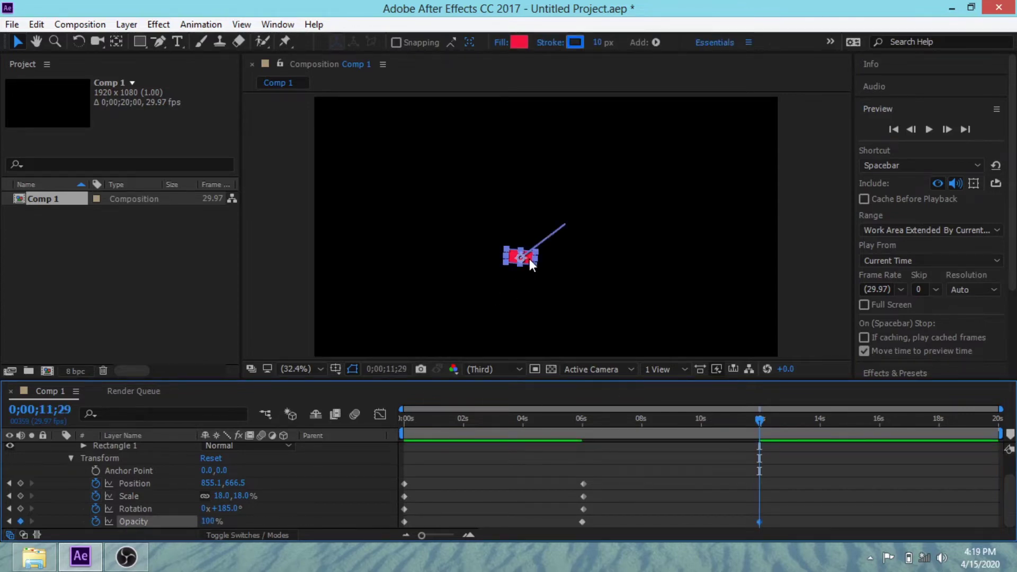
left_click_drag(529, 259, 397, 140)
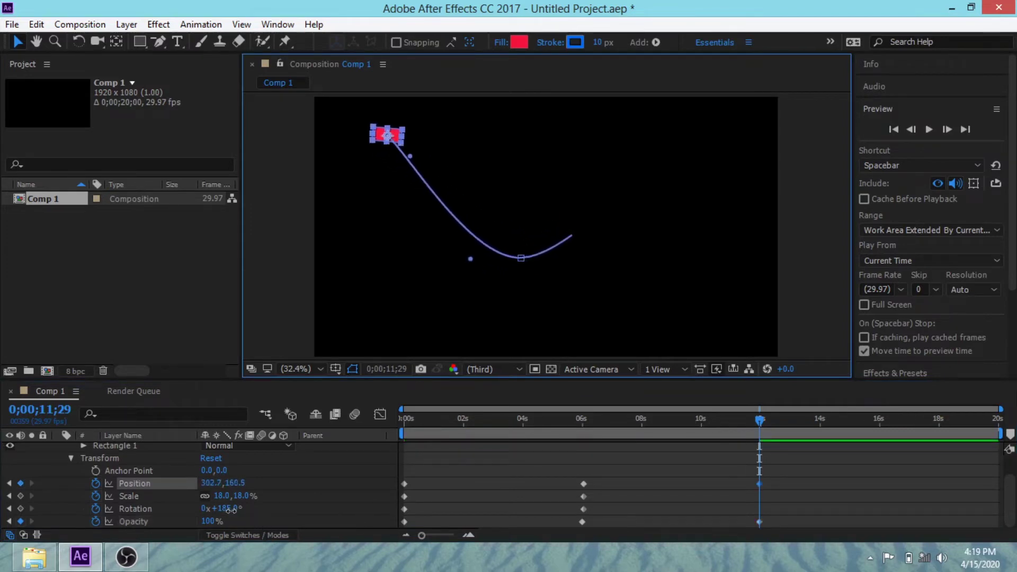
left_click_drag(233, 508, 75, 494)
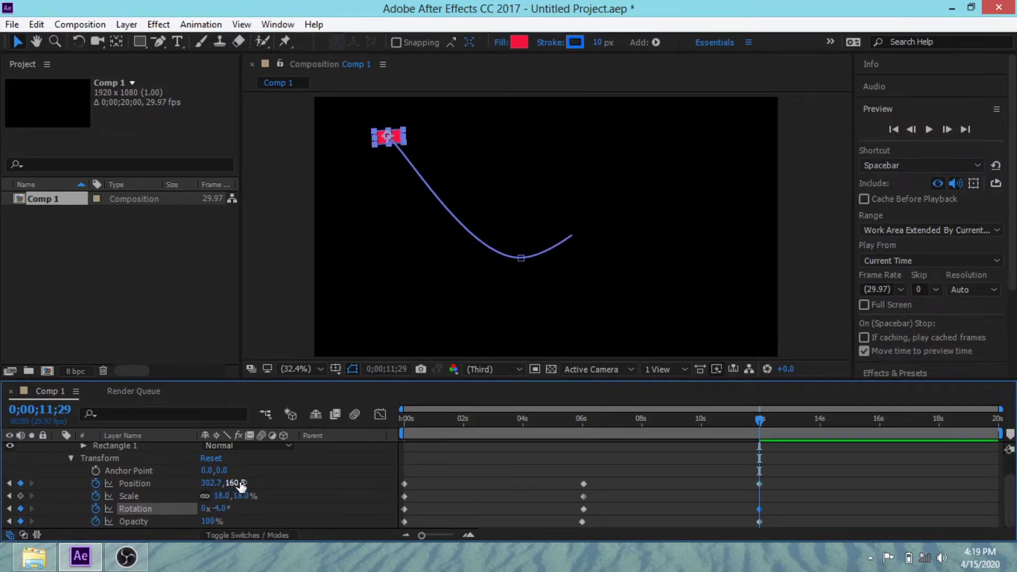
left_click_drag(235, 483, 812, 494)
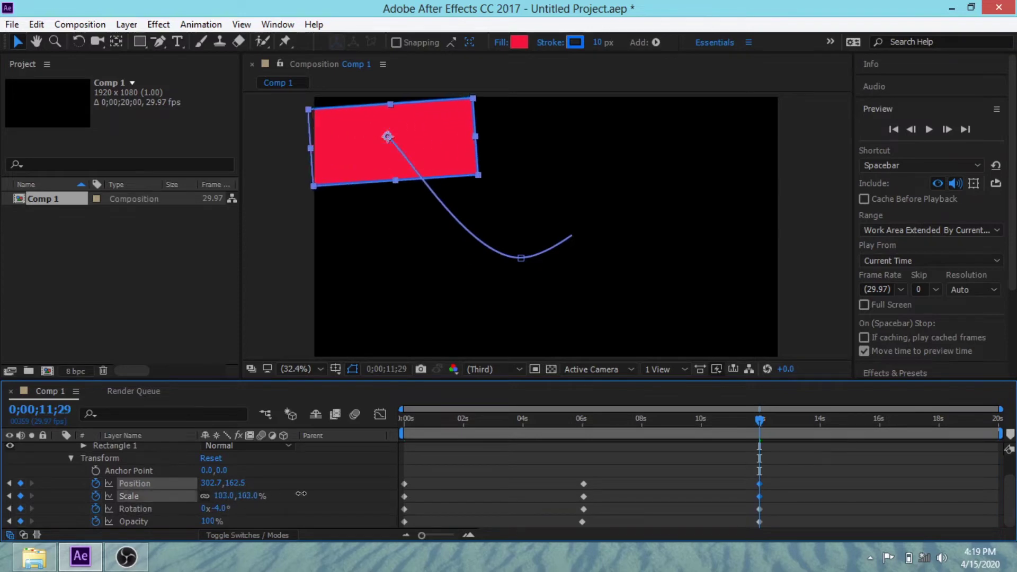
- Replay the animation from the start, then undo to remove the animated rectangle
left_click_drag(761, 421, 390, 434)
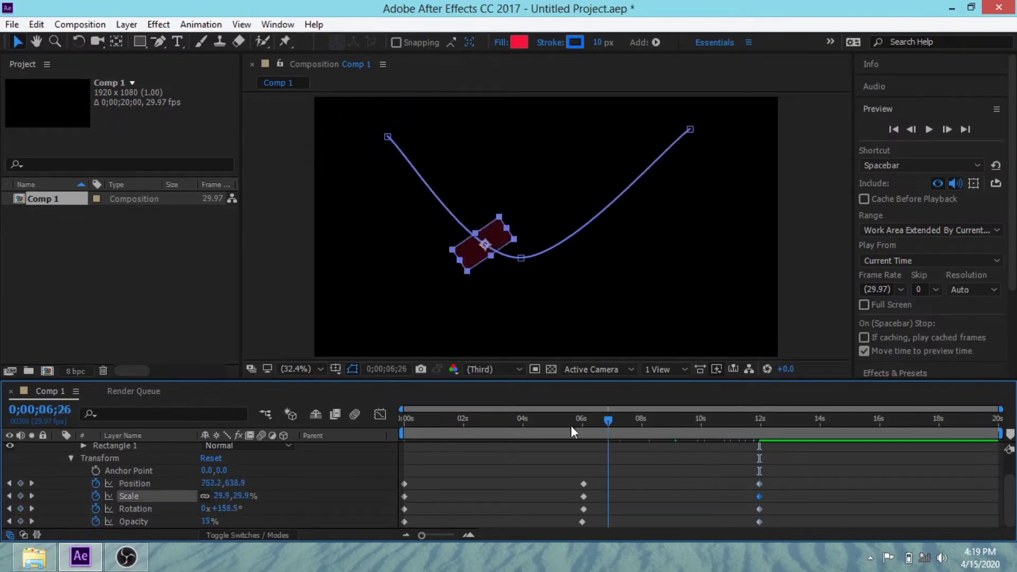
key("space")
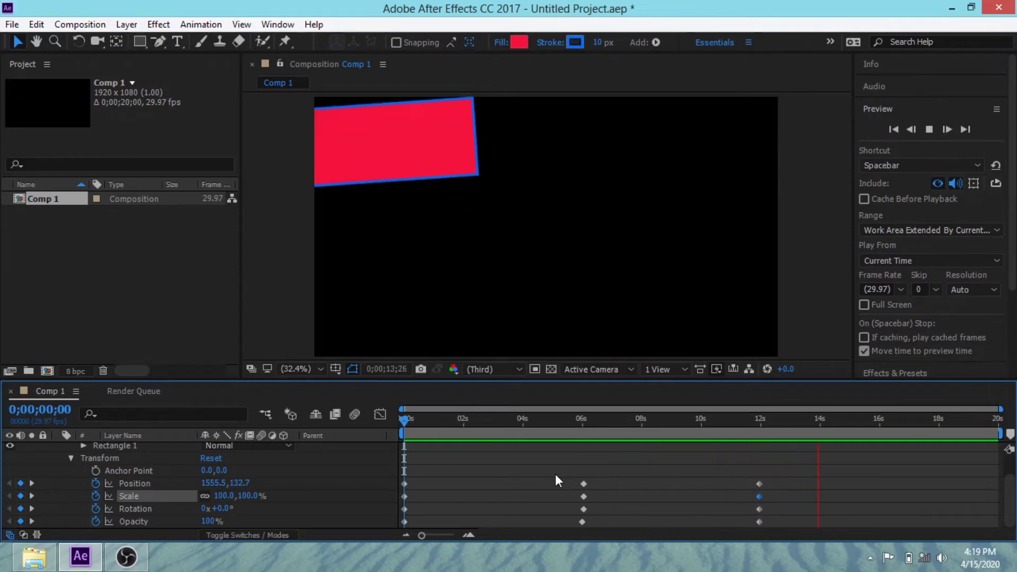
key("ctrl+z")
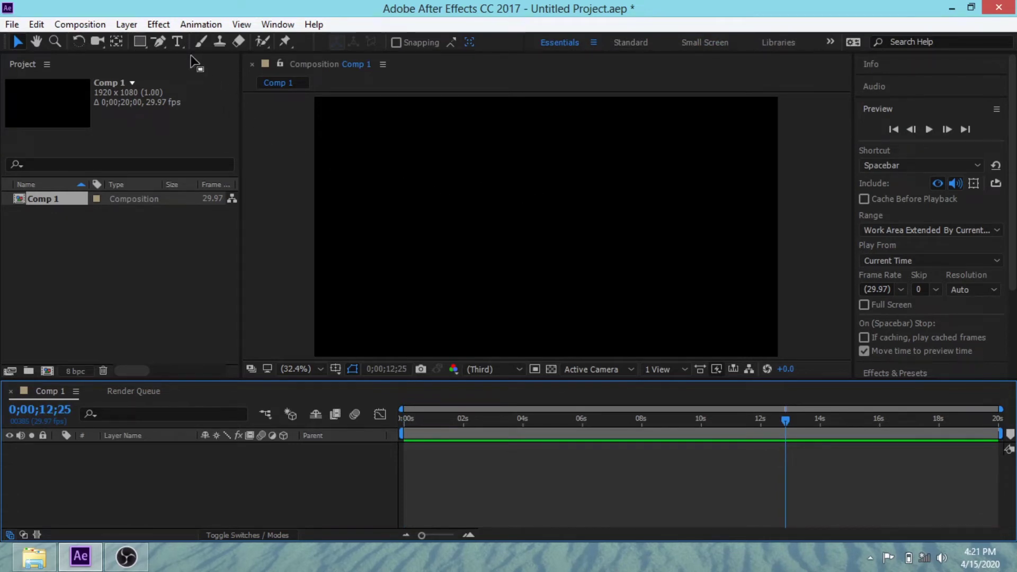
- Create a red 173 px Arial Black 'RAYA DESIGN' text layer and move it left and down
left_click(178, 42)
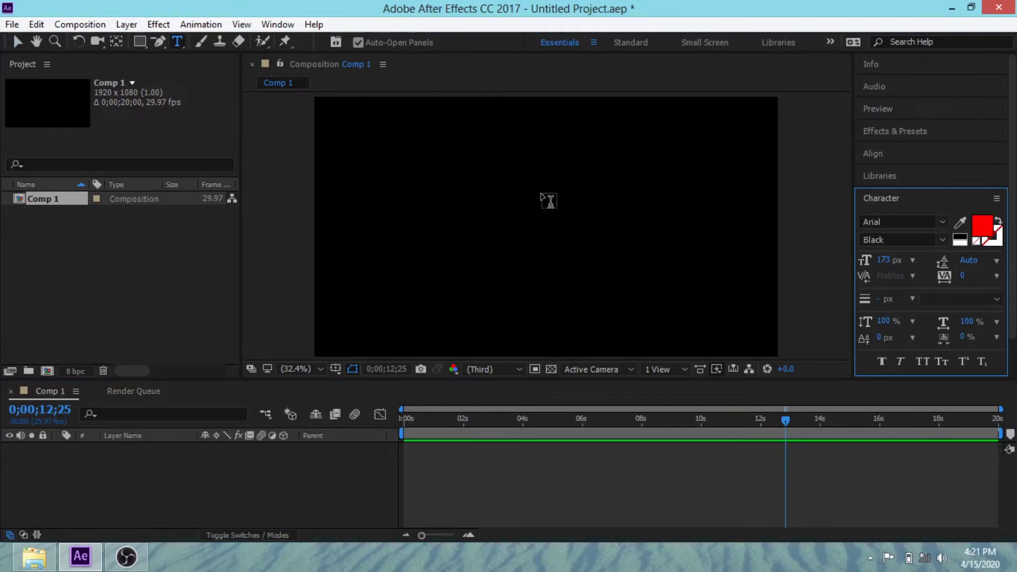
left_click(444, 236)
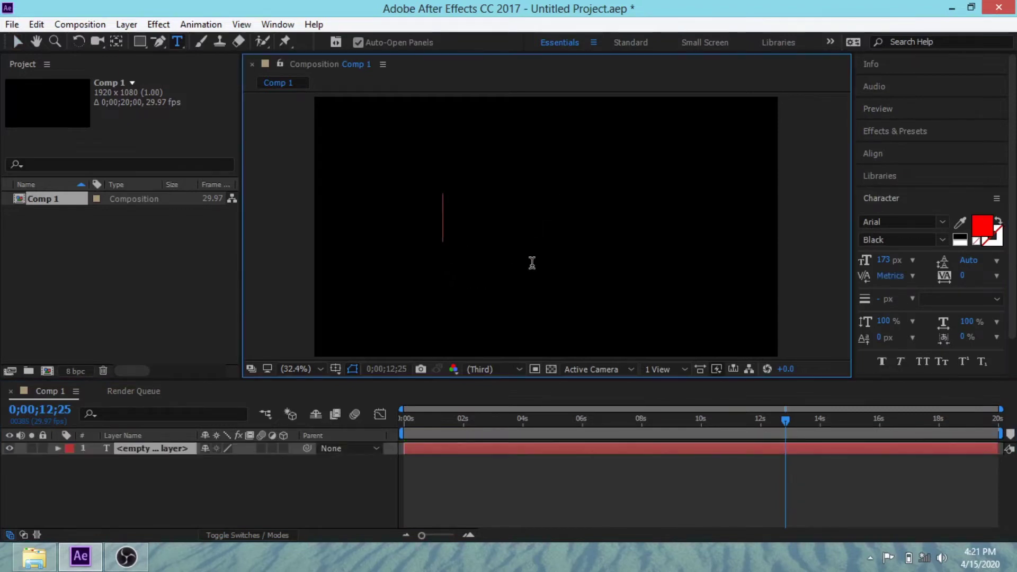
type("RAYA ")
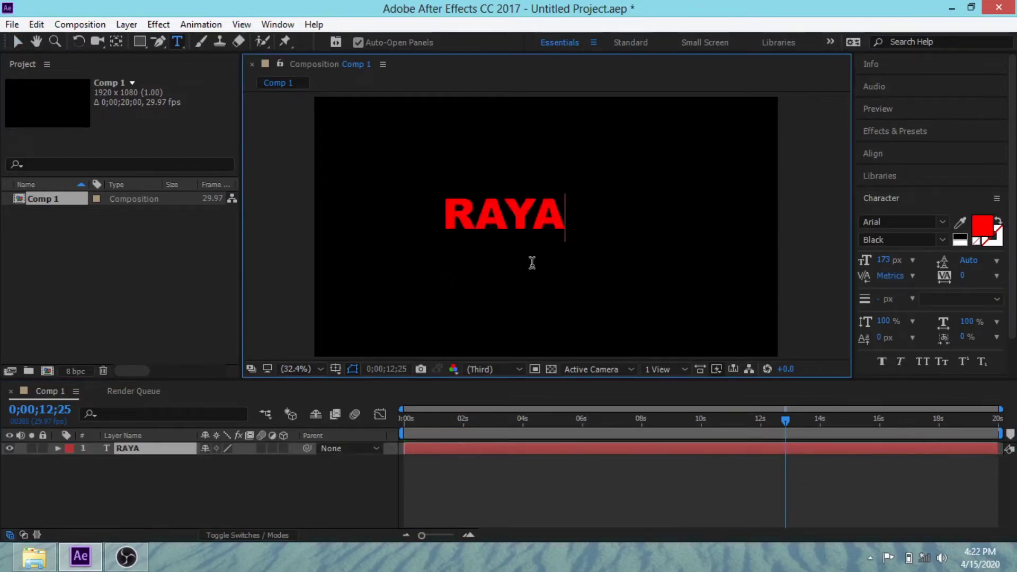
type("DE")
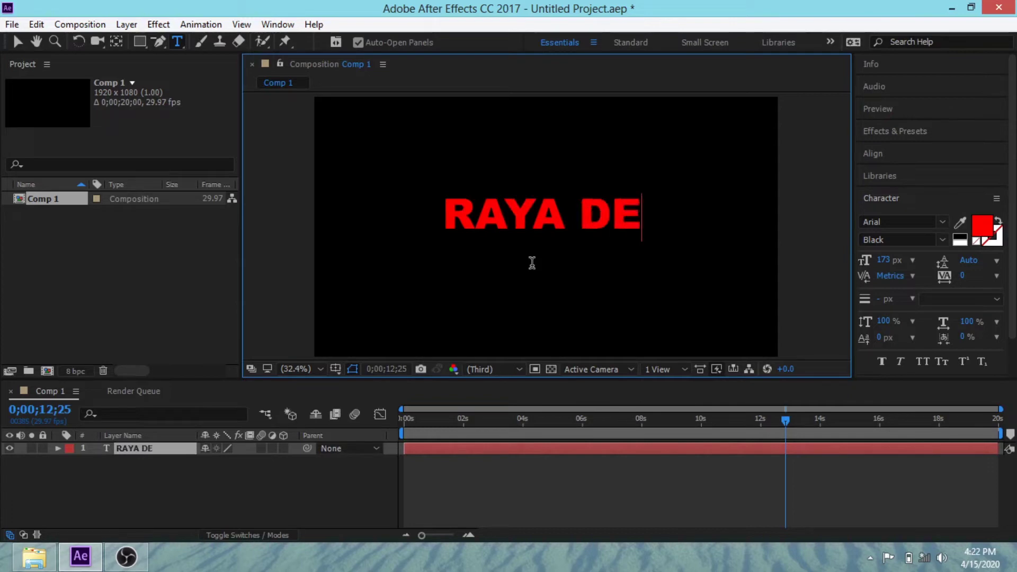
type("SIG")
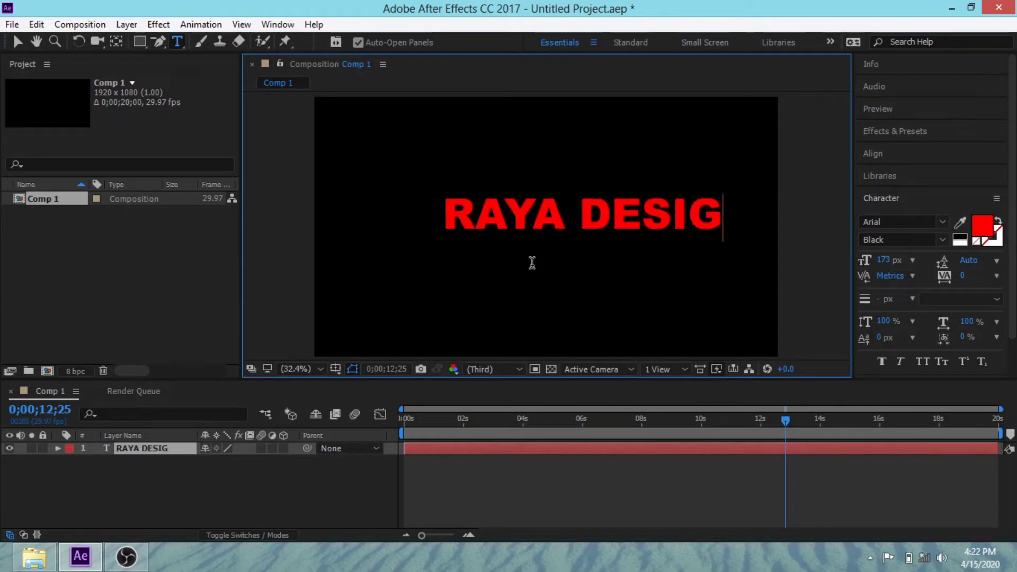
type("N")
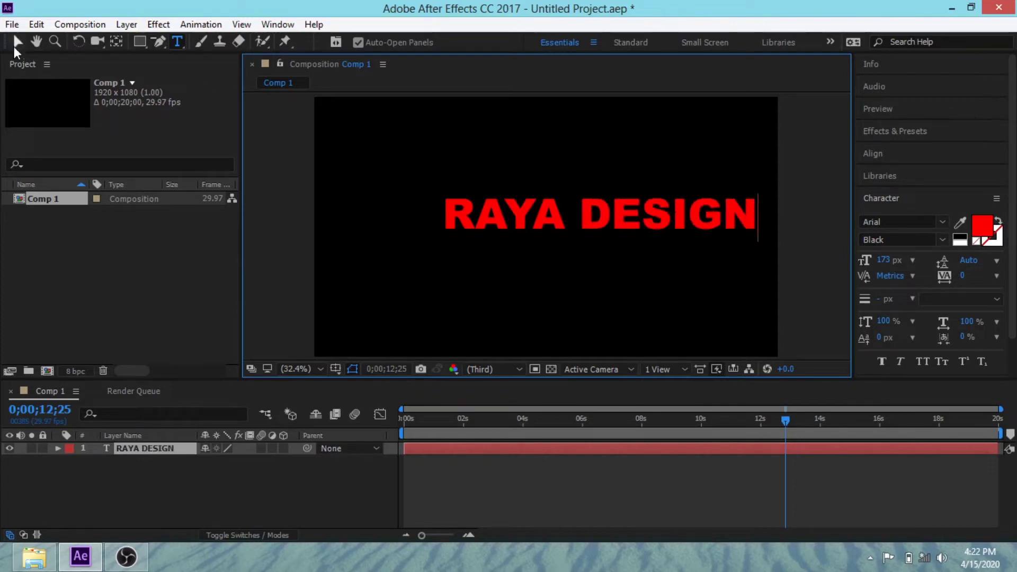
left_click(16, 43)
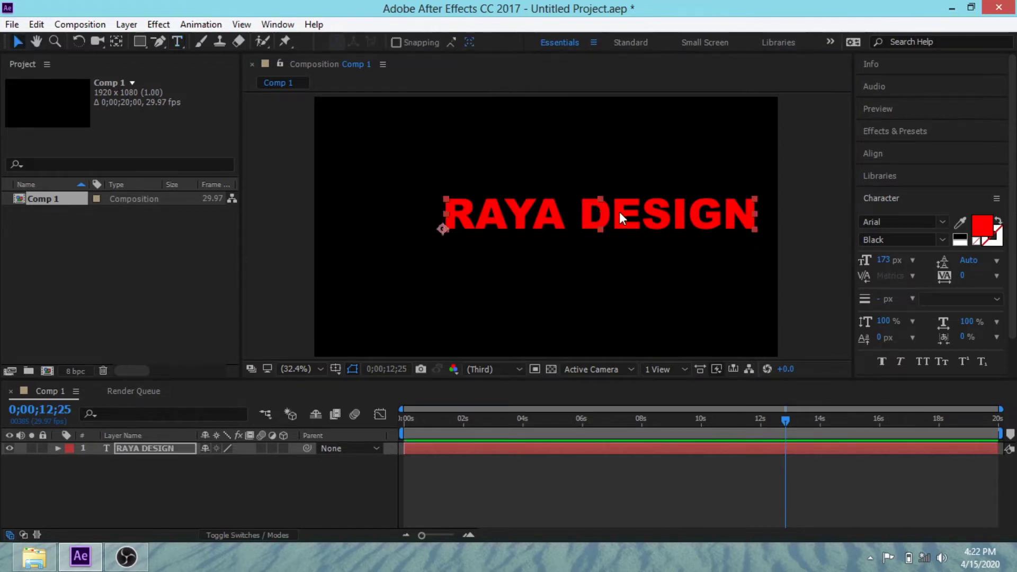
mouse_move(619, 212)
left_mouse_down()
mouse_move(564, 230)
mouse_move(567, 238)
left_mouse_up()
key("Caps_Lock")
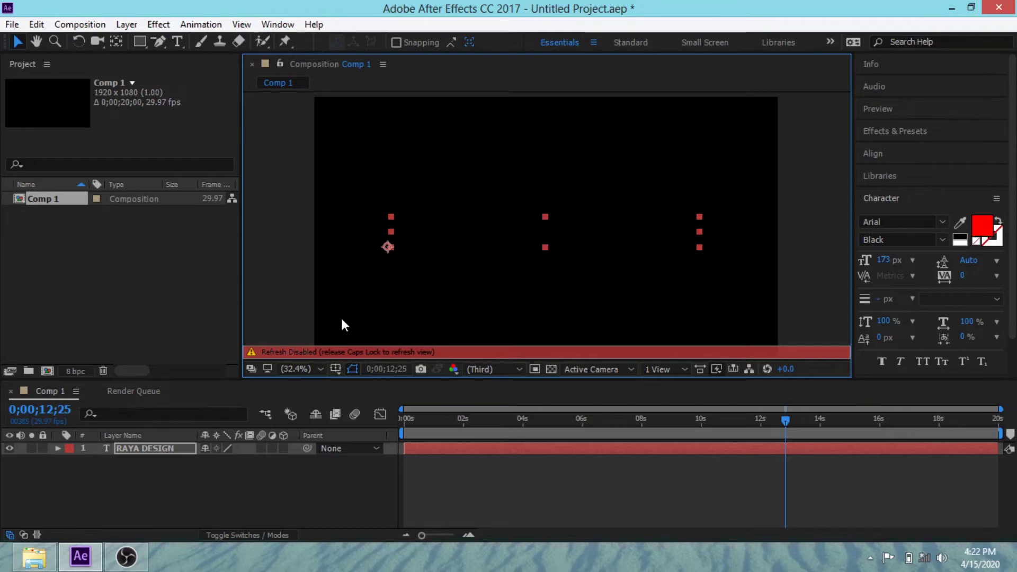
- Switch RAYA DESIGN to Bold Italic, nudge it to centre, and rewind the playhead to 0
key("Caps_Lock")
left_click_drag(566, 245, 576, 245)
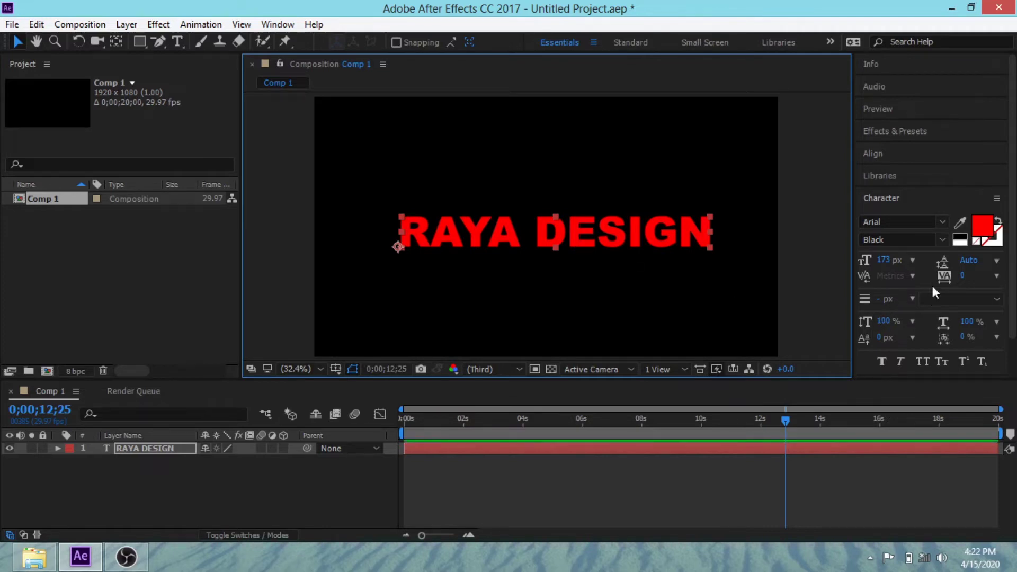
left_click(941, 241)
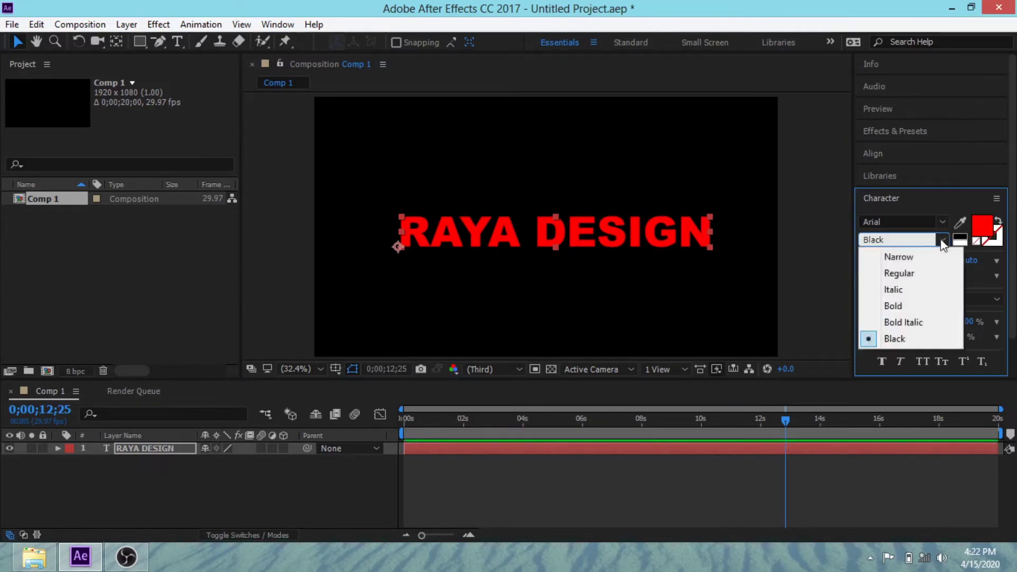
left_click(907, 323)
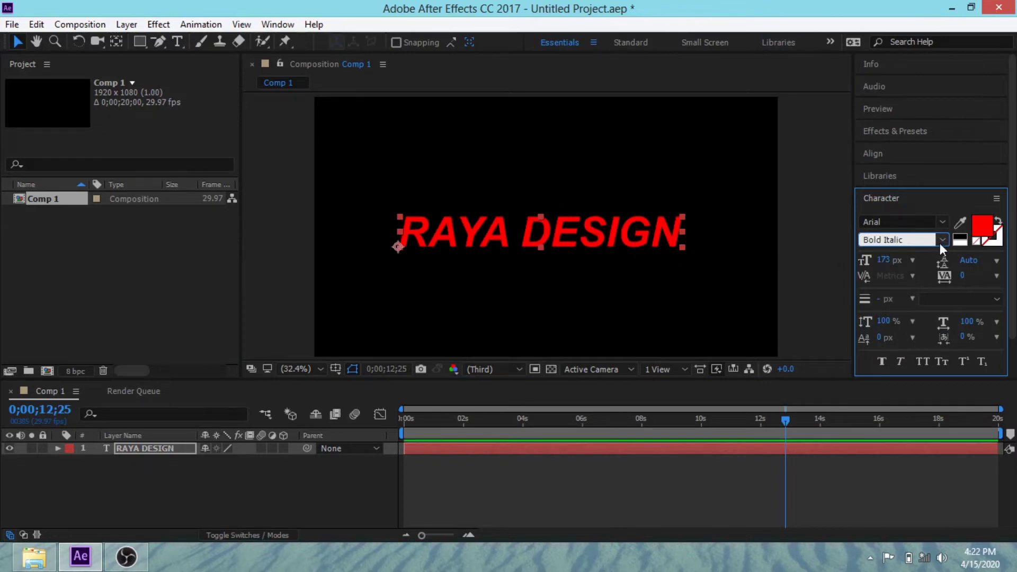
left_click_drag(601, 240, 607, 239)
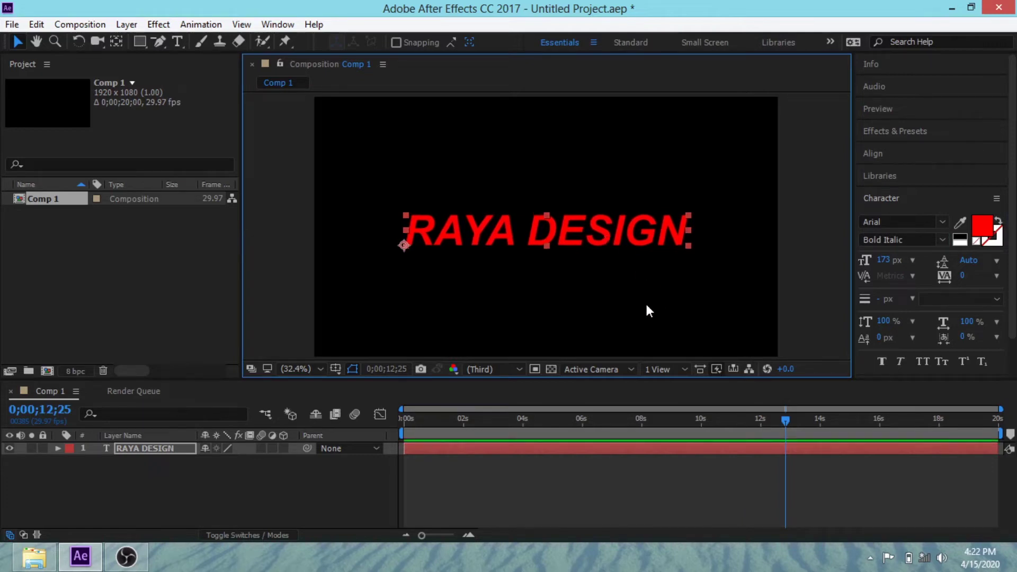
left_click_drag(786, 422, 401, 411)
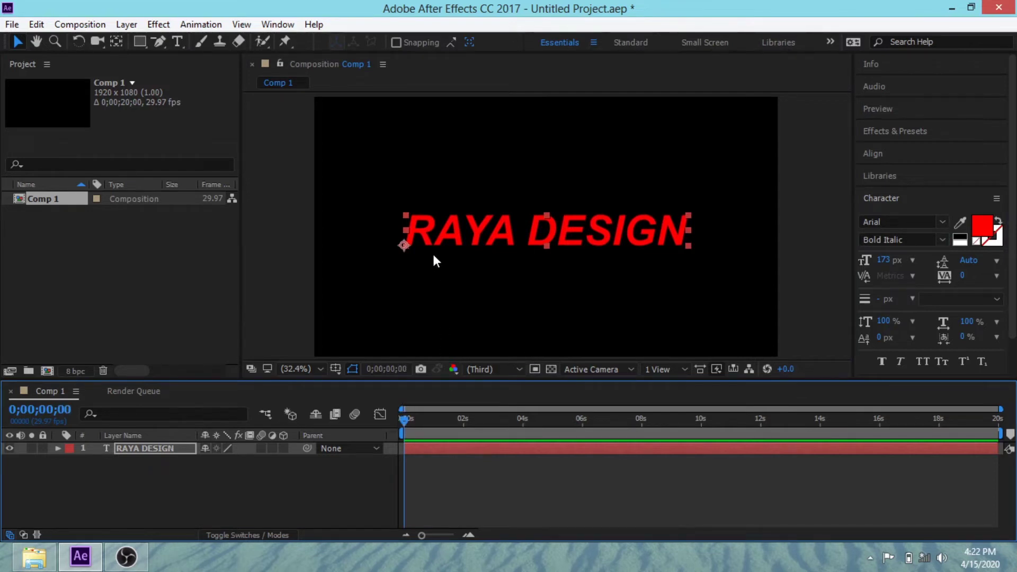
- Place RAYA DESIGN off-screen right at 0 s and keyframe Position to centre-left at about 2 s
left_click_drag(426, 238, 809, 239)
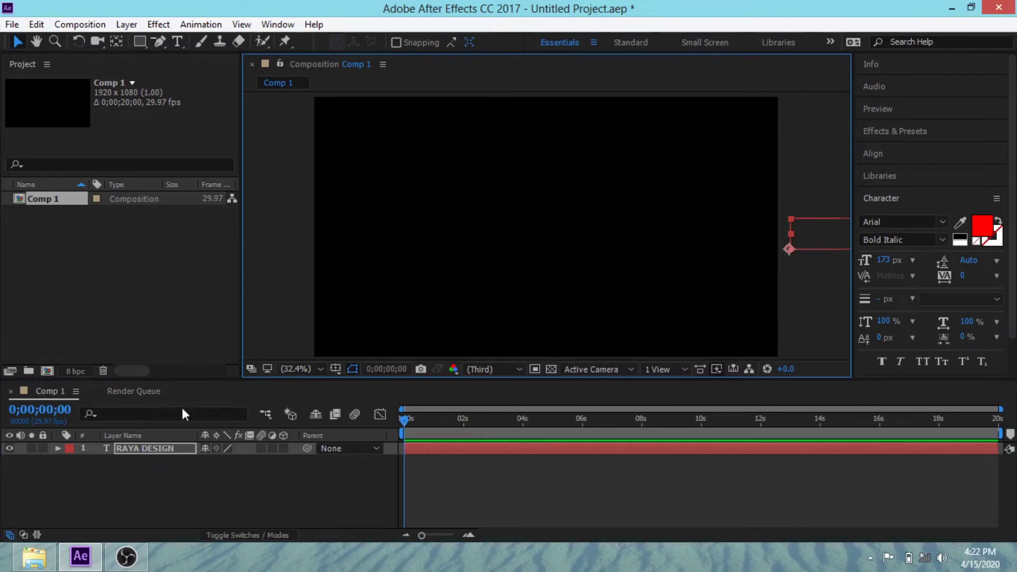
left_click(58, 449)
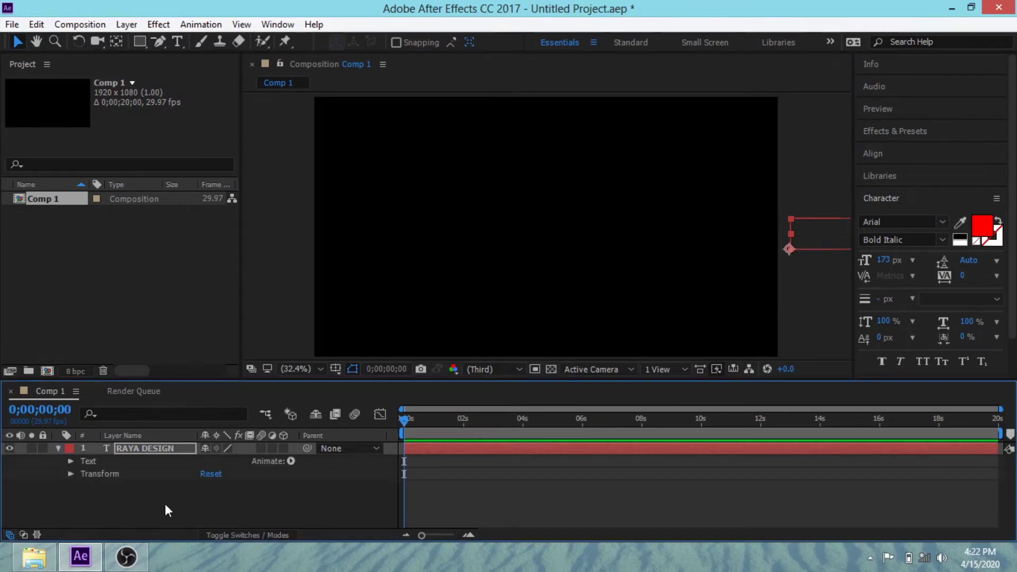
left_click(70, 474)
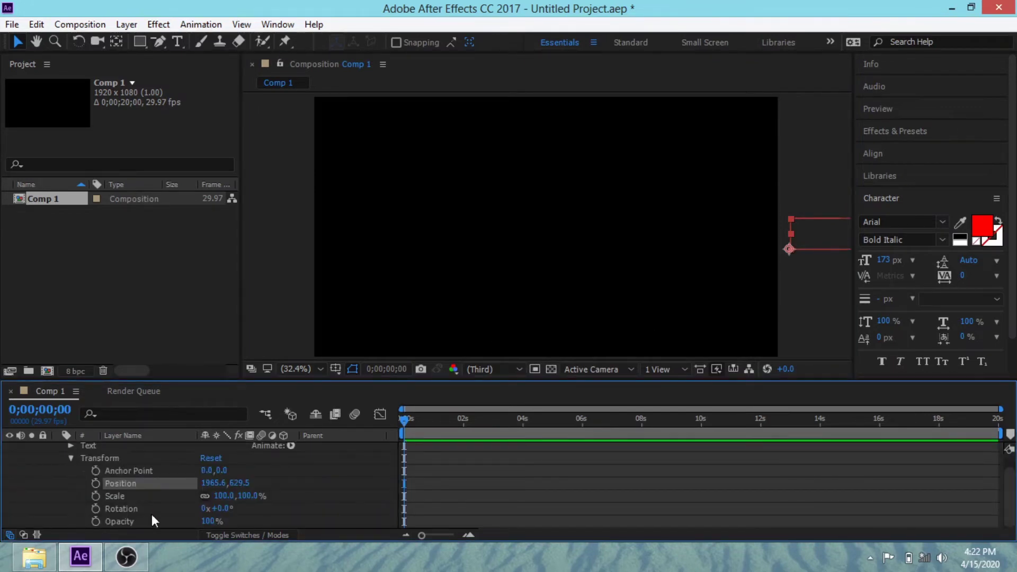
left_click(96, 483)
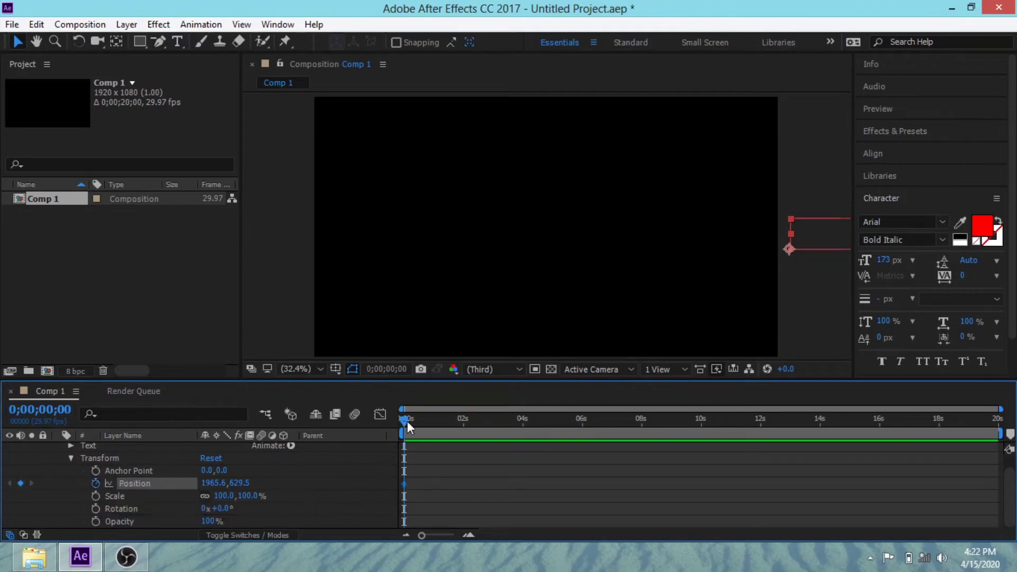
left_click_drag(406, 421, 462, 421)
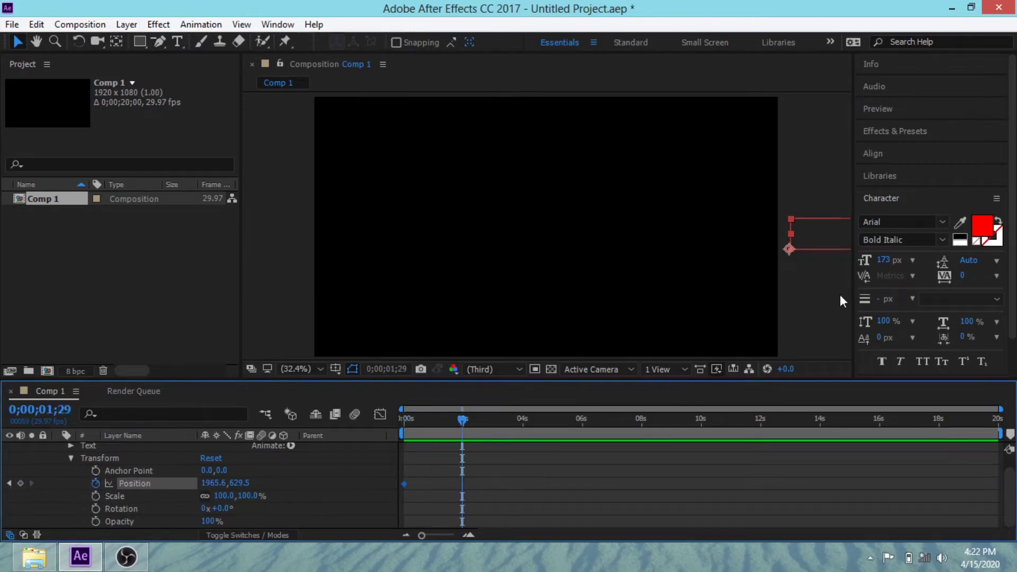
left_click_drag(842, 239, 532, 241)
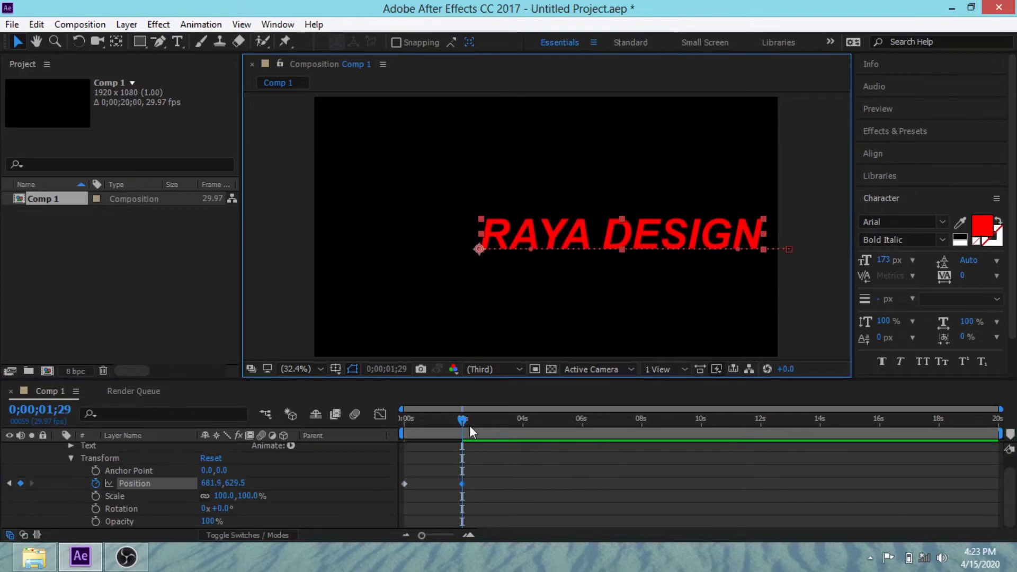
- Add Position keyframes moving the text further left at 8 s and off the left edge at 10 s
left_click_drag(434, 419, 643, 426)
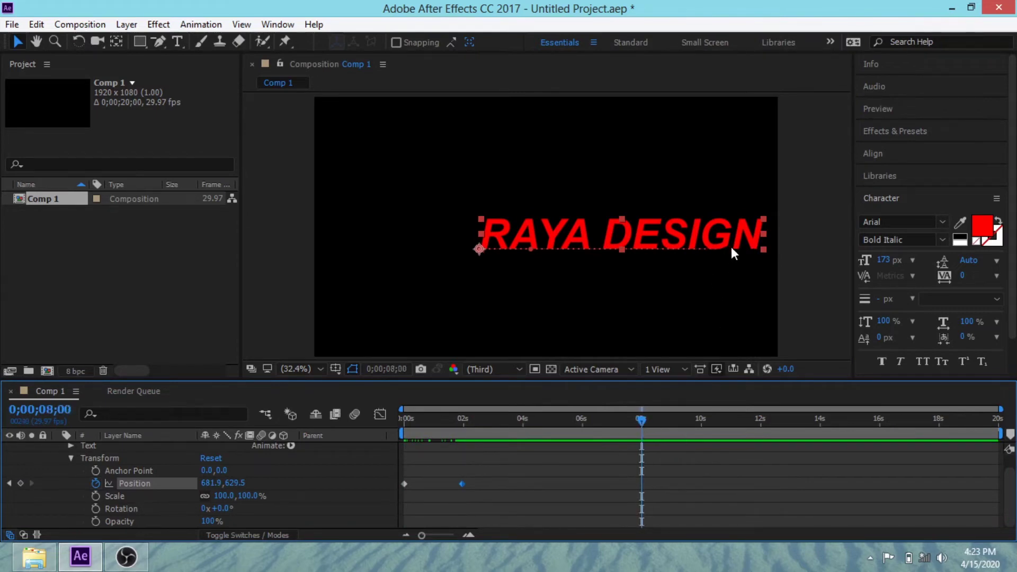
mouse_move(739, 242)
left_mouse_down()
mouse_move(622, 238)
mouse_move(616, 248)
left_mouse_up()
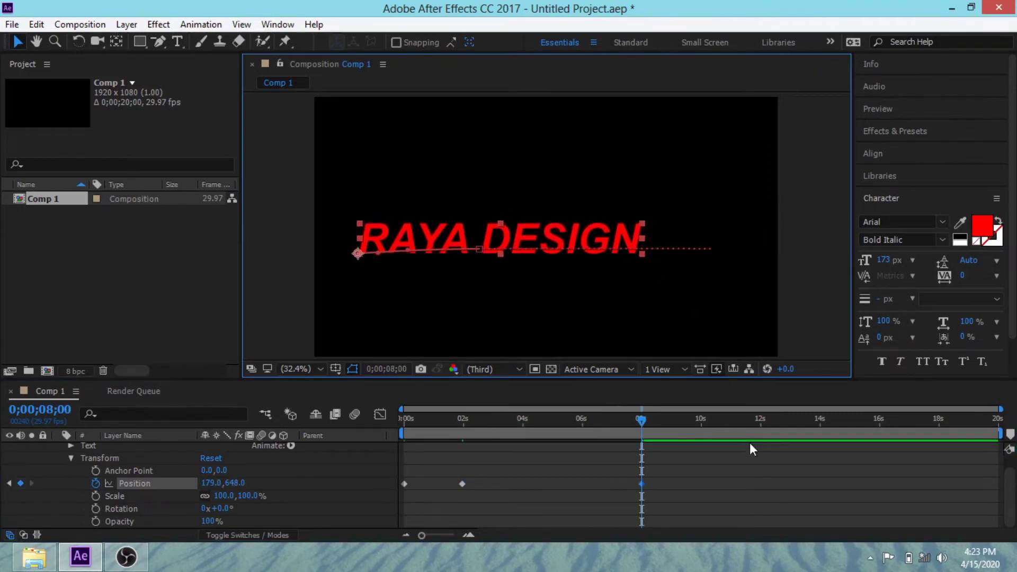
left_click_drag(643, 420, 701, 415)
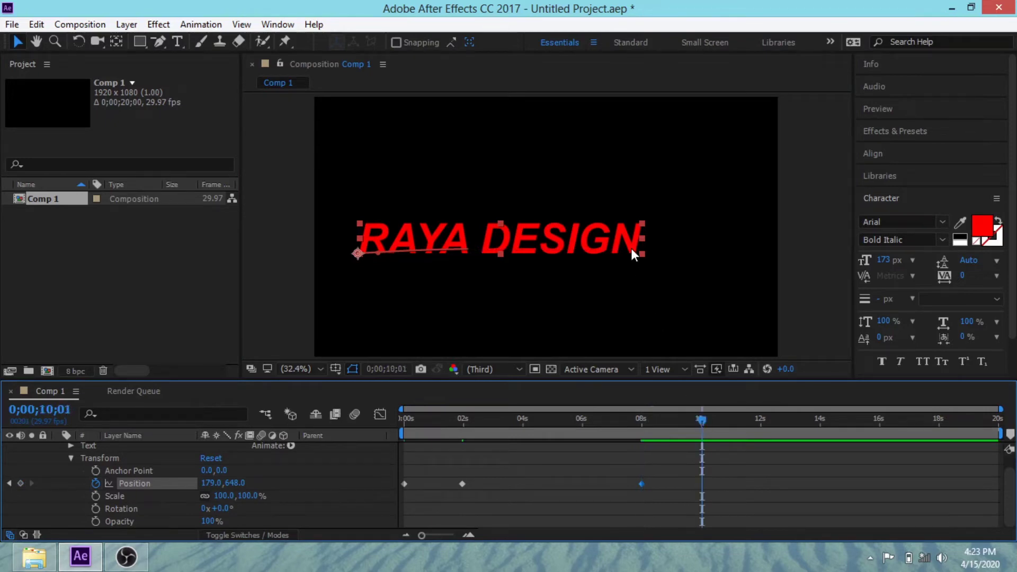
left_click_drag(631, 248, 300, 252)
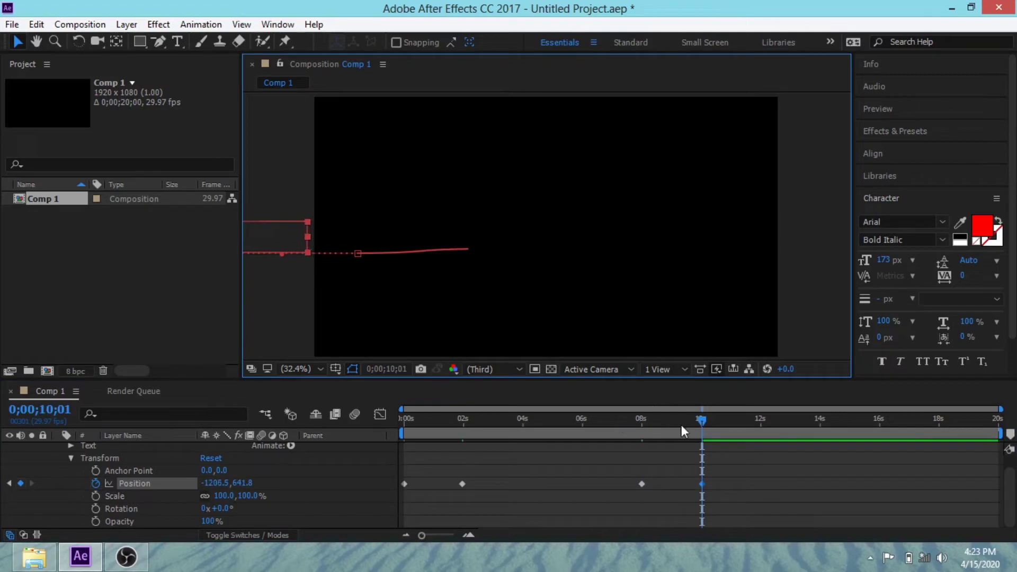
left_click_drag(704, 418, 384, 401)
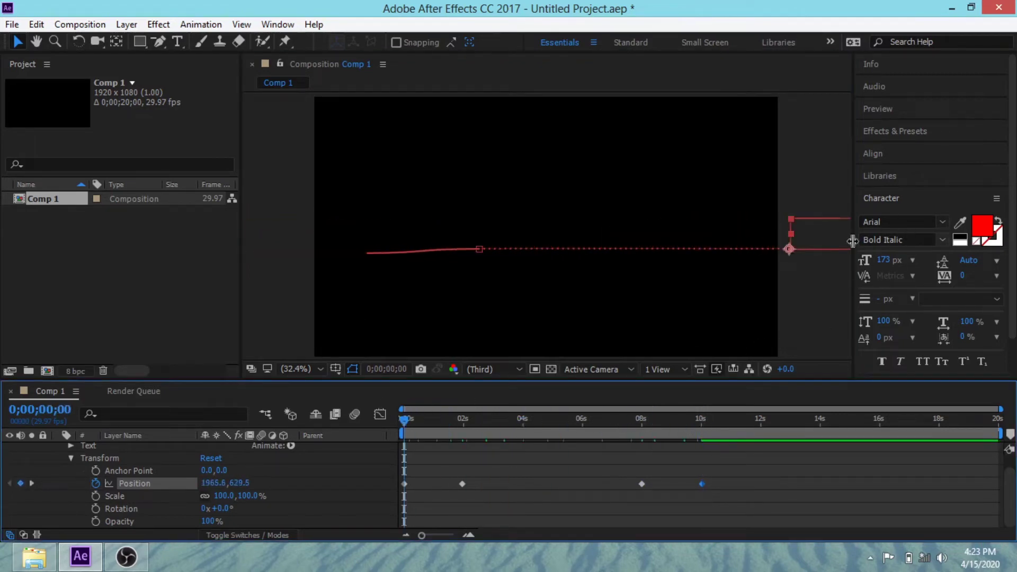
- Preview the RAYA DESIGN slide, stopping around four seconds
left_click(811, 271)
key("space")
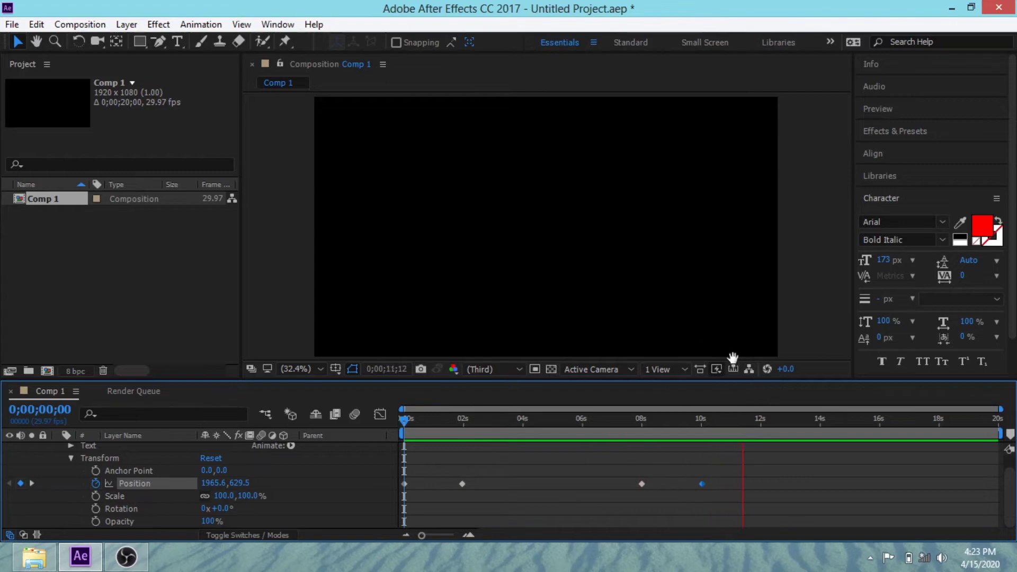
left_click(744, 421)
left_click_drag(743, 421, 536, 418)
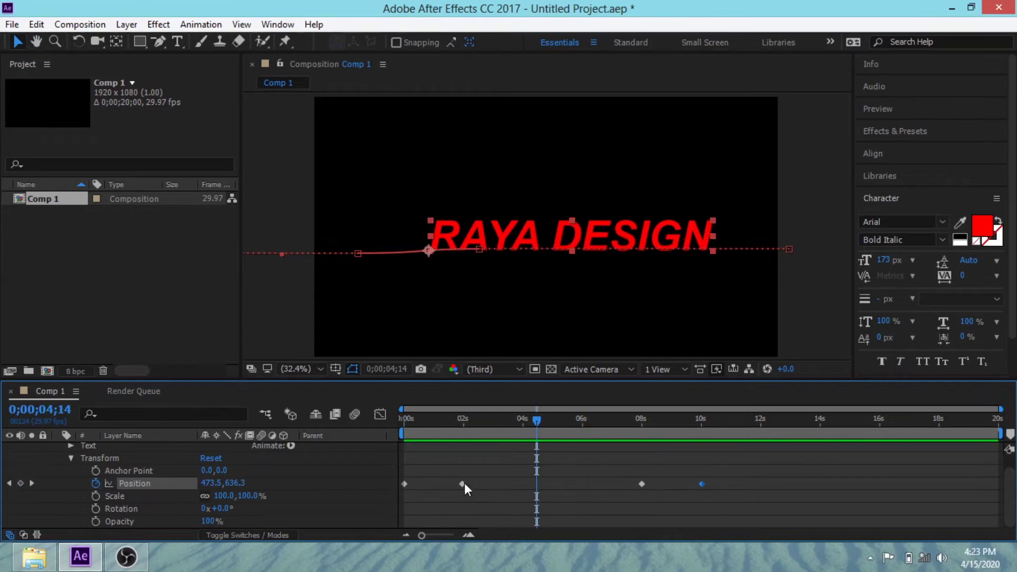
- Move the 2 s Position keyframe earlier and the 10 s one to about 8;20, then re-preview
left_click_drag(464, 483, 421, 482)
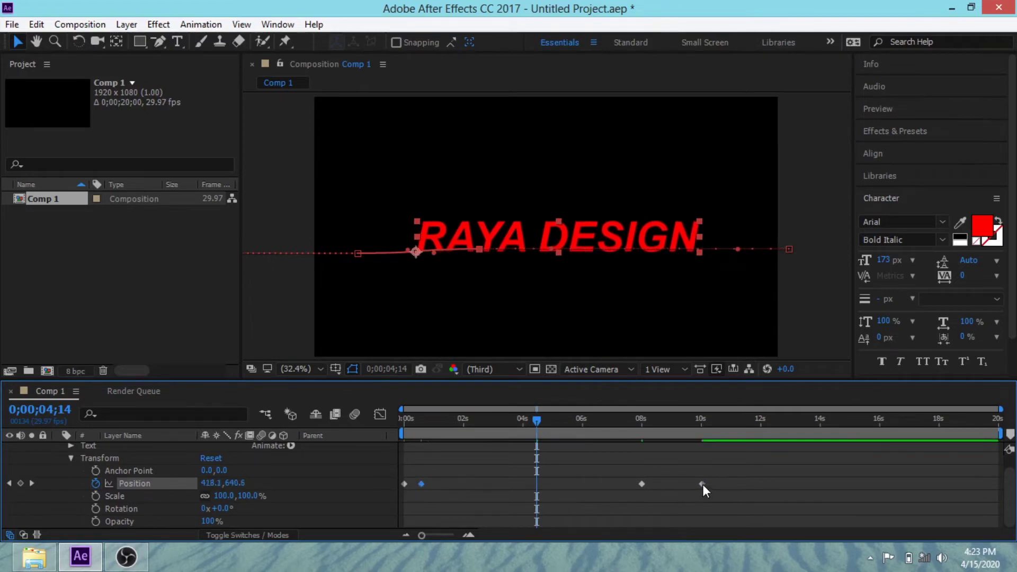
left_click_drag(702, 484, 662, 484)
left_click_drag(535, 421, 406, 422)
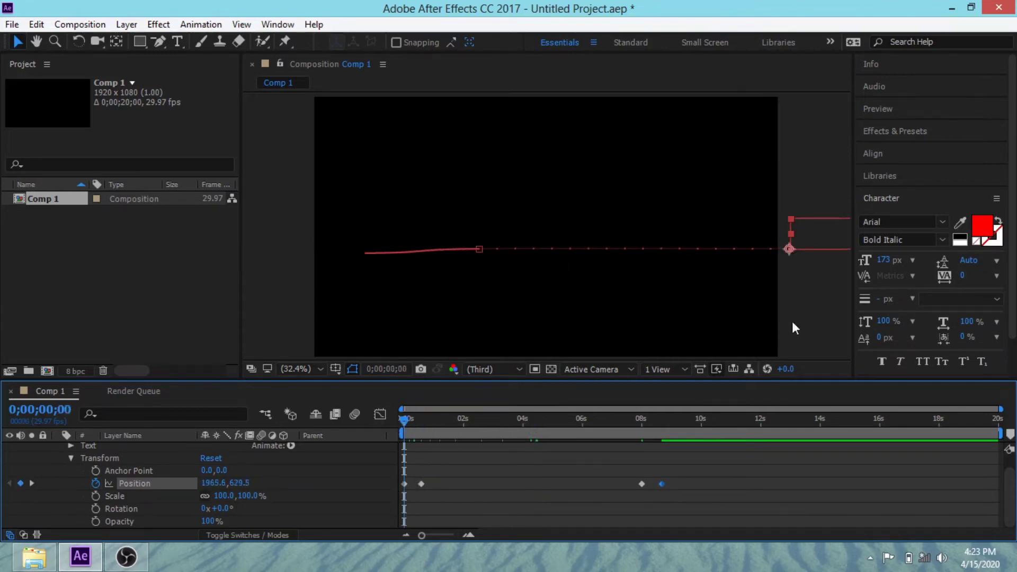
key("space")
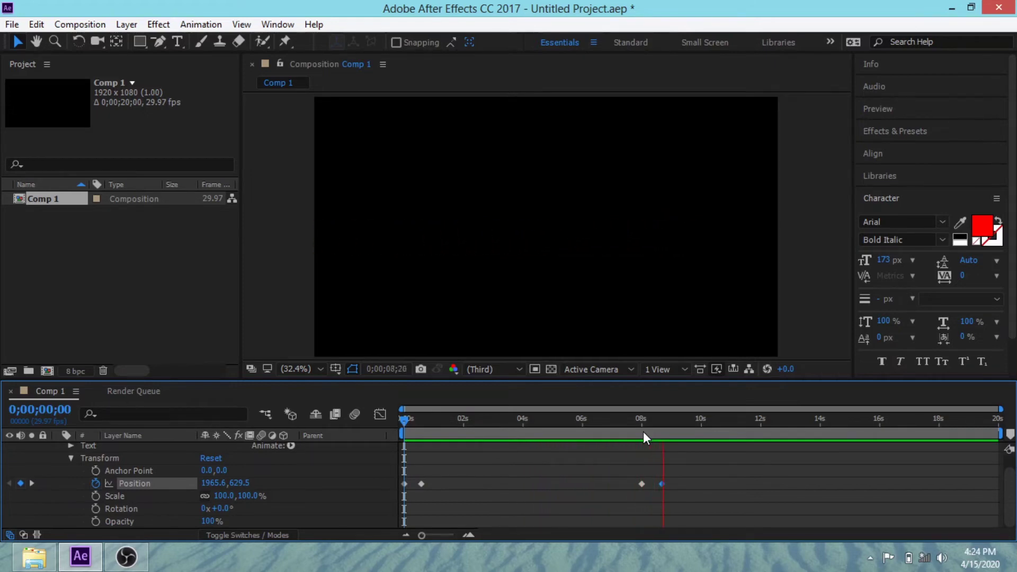
left_click_drag(699, 420, 426, 415)
mouse_move(401, 405)
left_mouse_down()
mouse_move(443, 405)
mouse_move(404, 409)
left_mouse_up()
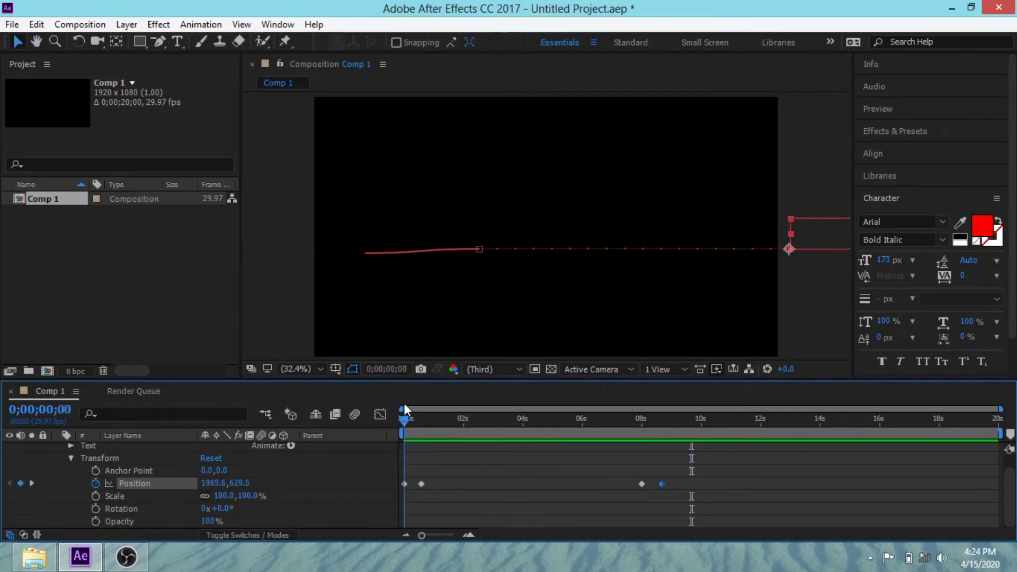
- Keyframe RAYA DESIGN's Opacity at 0% at 0 s and 100% at frame 17
left_click(95, 521)
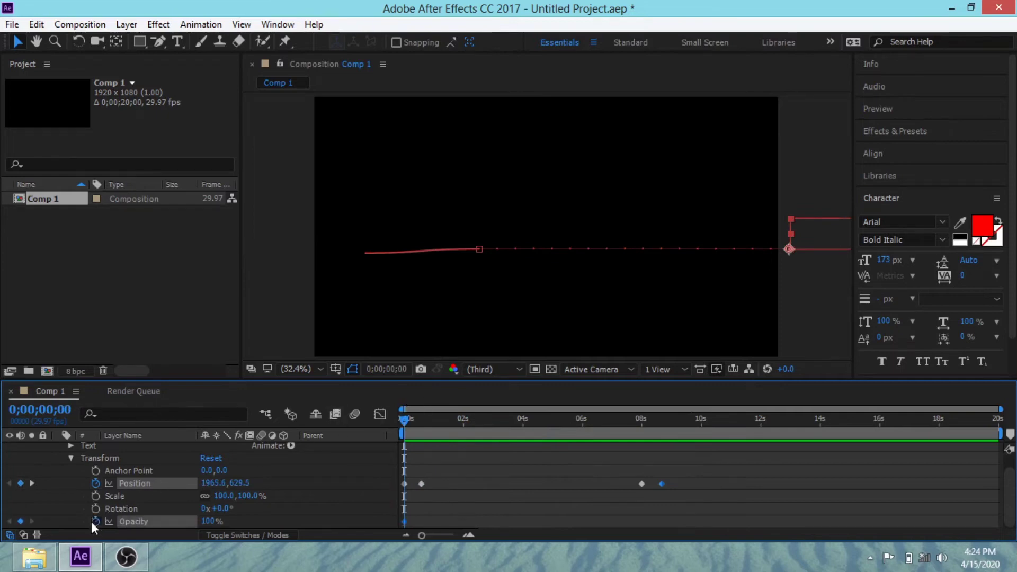
left_click(208, 521)
type("0")
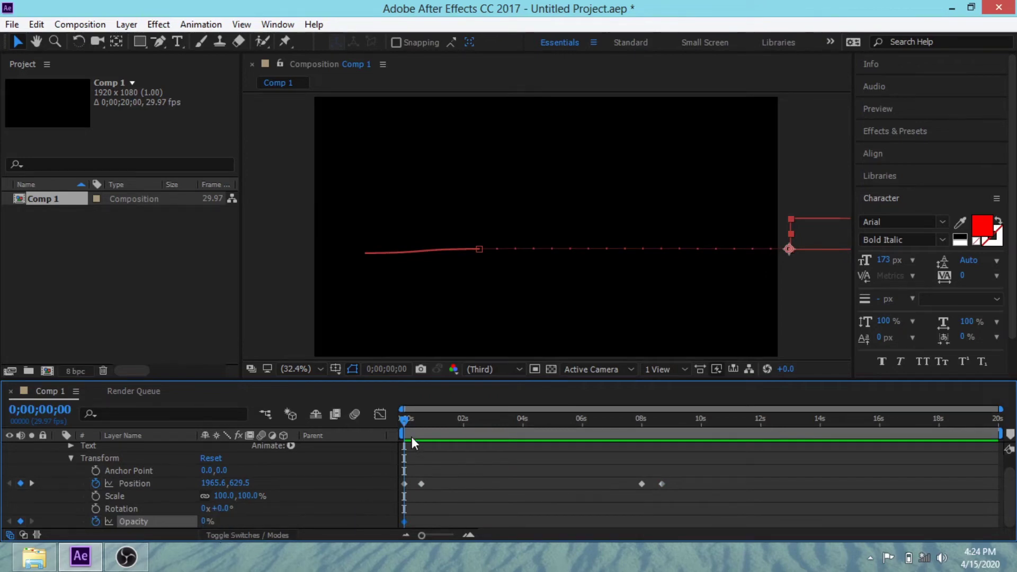
left_click_drag(405, 422, 422, 426)
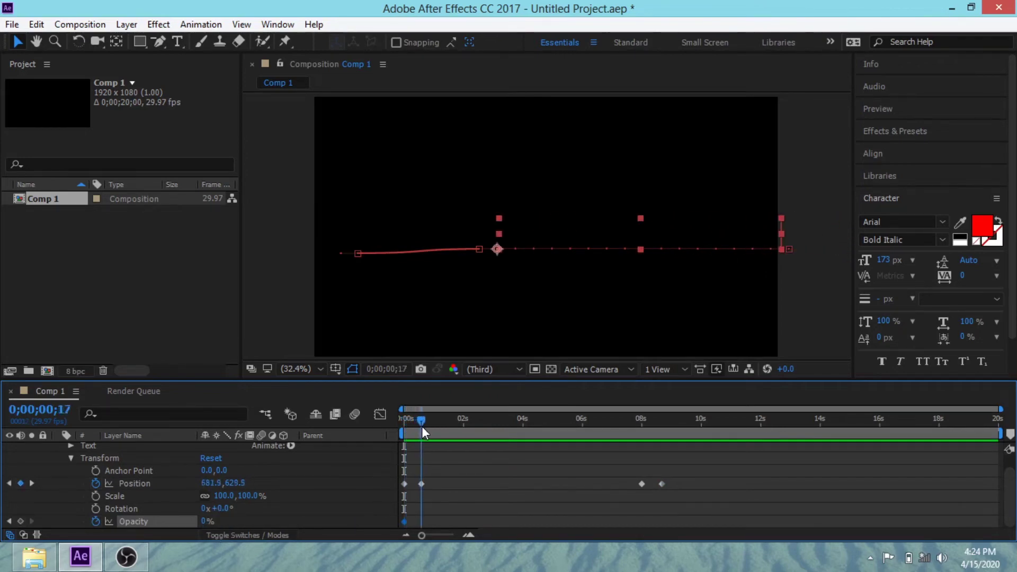
left_click(207, 522)
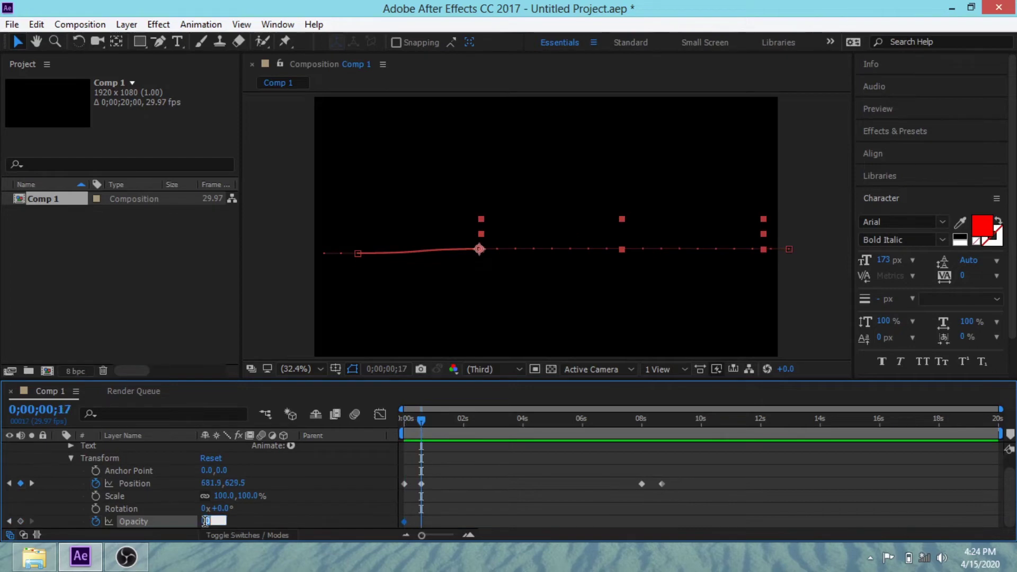
type("100")
key("Return")
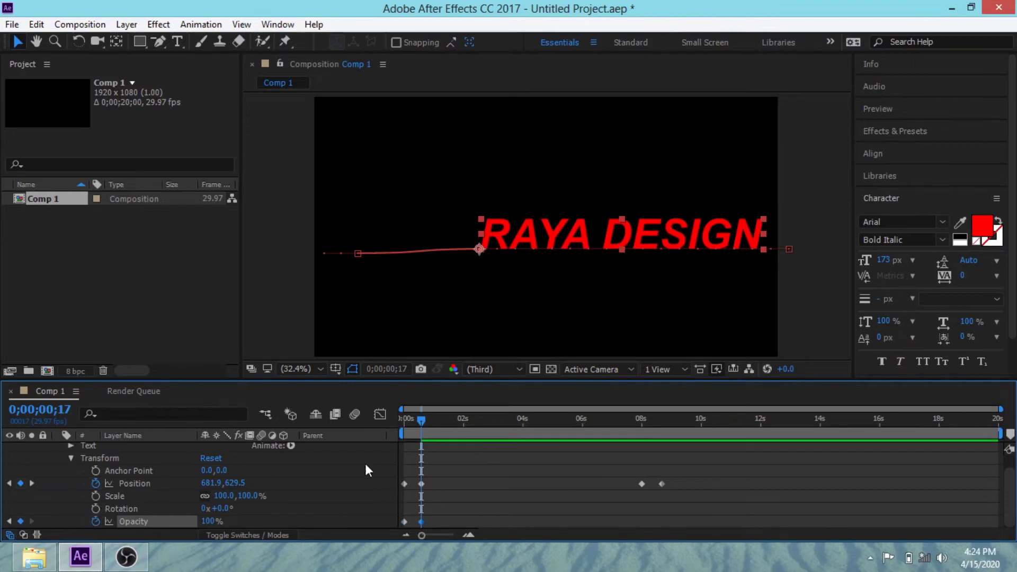
left_click_drag(421, 421, 642, 438)
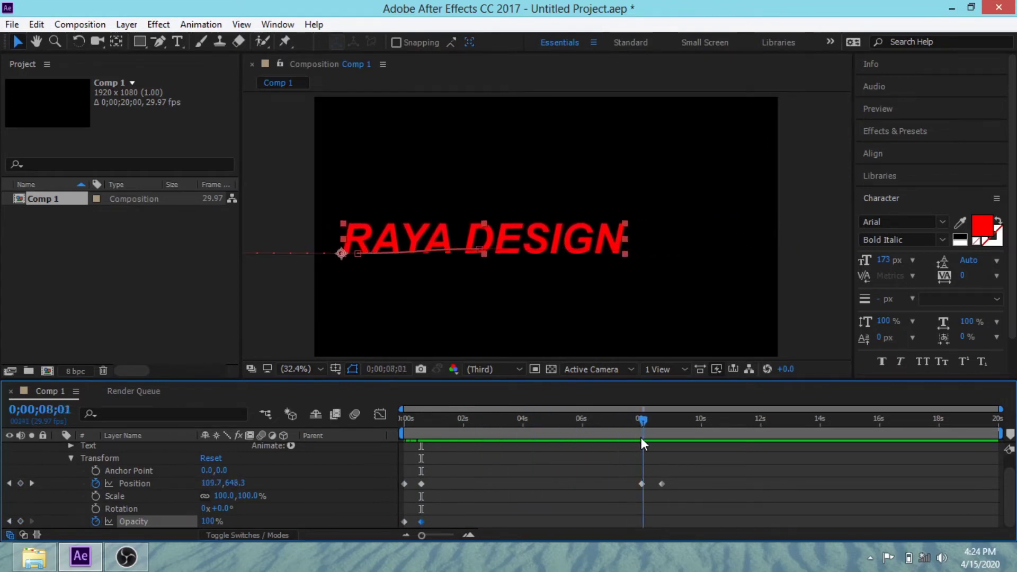
- Add Opacity keyframes of 100% at 8;00 and 0% at 8;20, then rewind to 0 s
left_click_drag(643, 439, 640, 437)
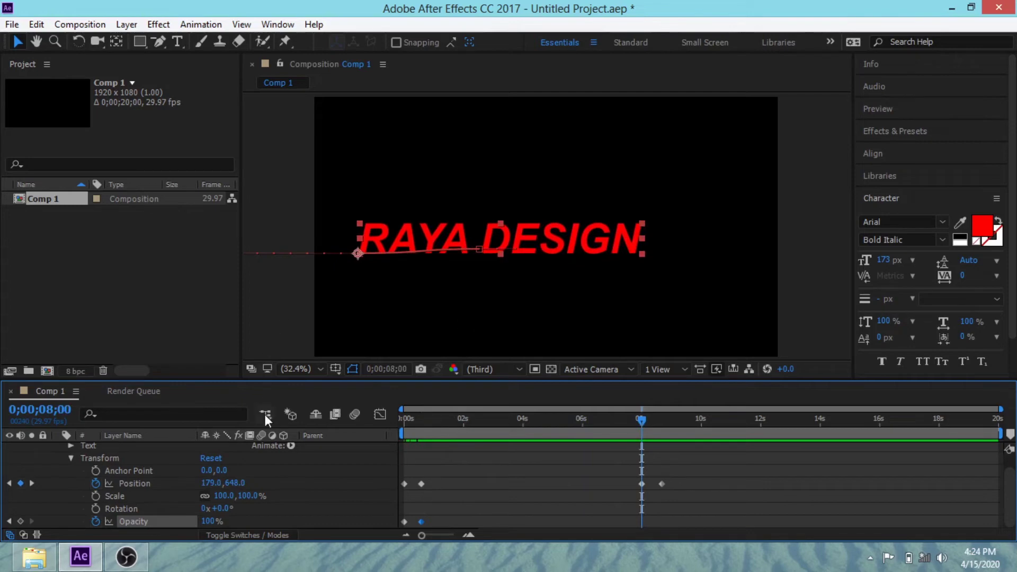
left_click(20, 522)
left_click_drag(639, 418, 658, 417)
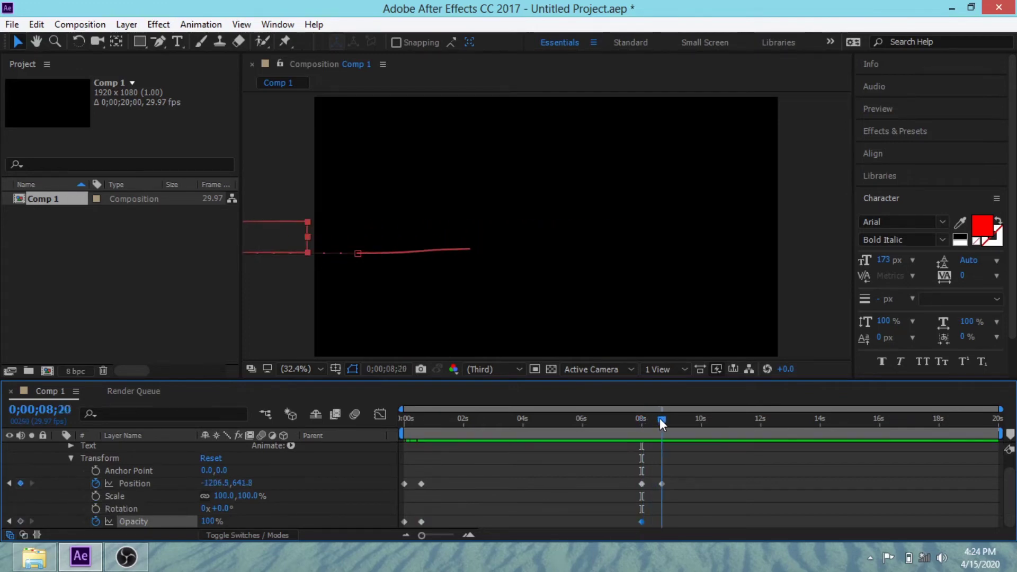
left_click(208, 521)
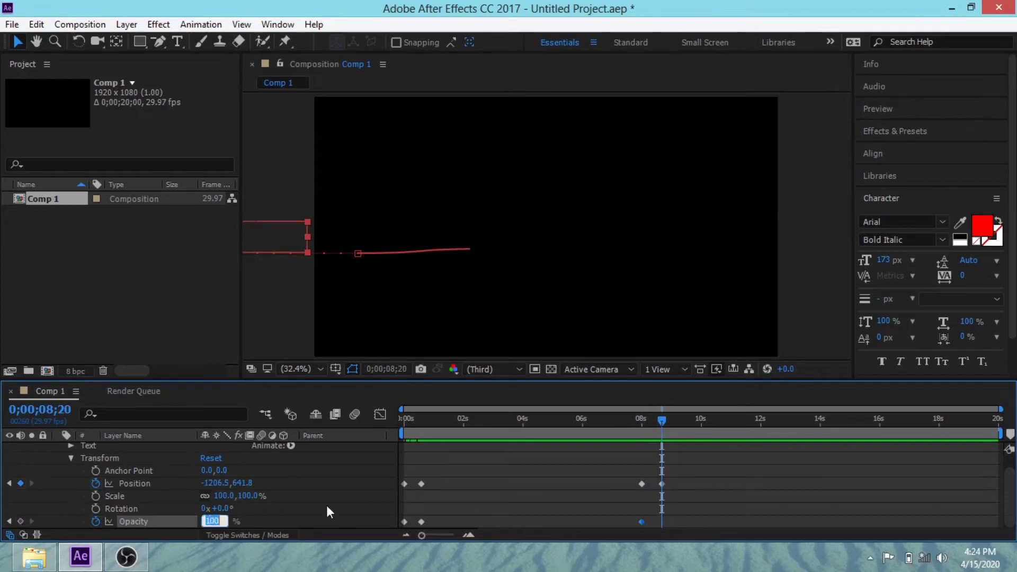
type("0")
key("Return")
left_click_drag(662, 419, 392, 417)
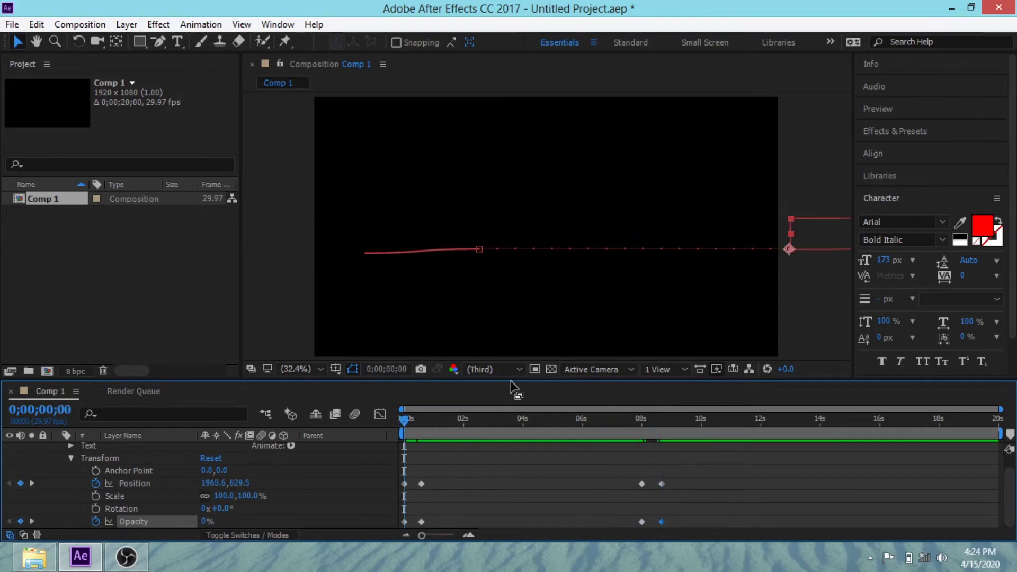
left_click(809, 296)
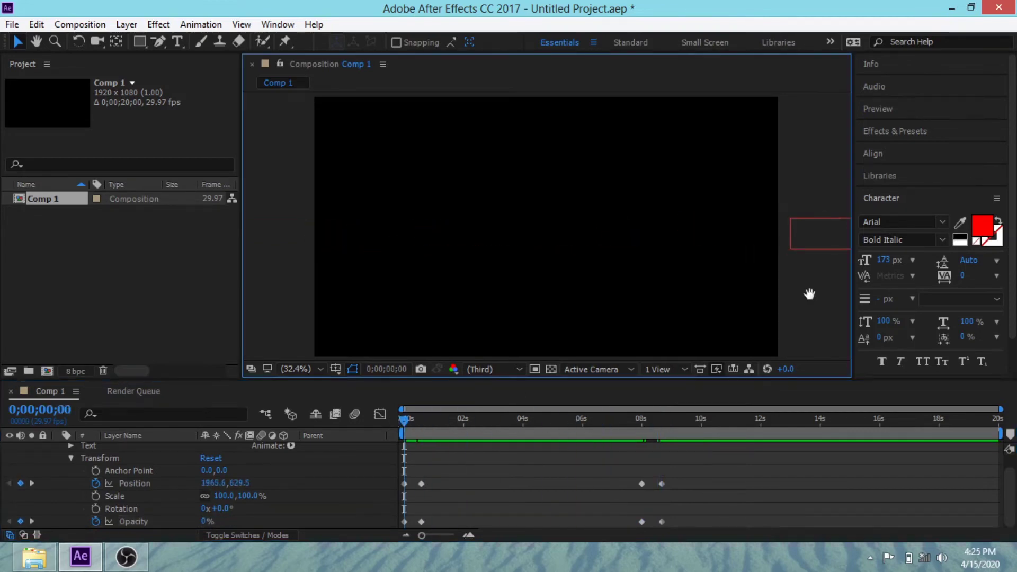
key("space")
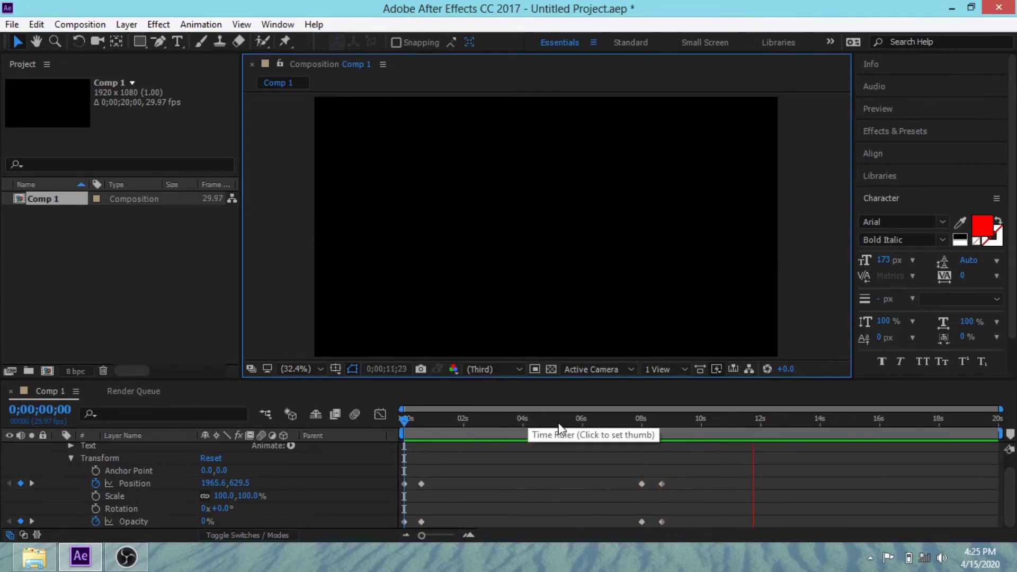
key("space")
key("Home")
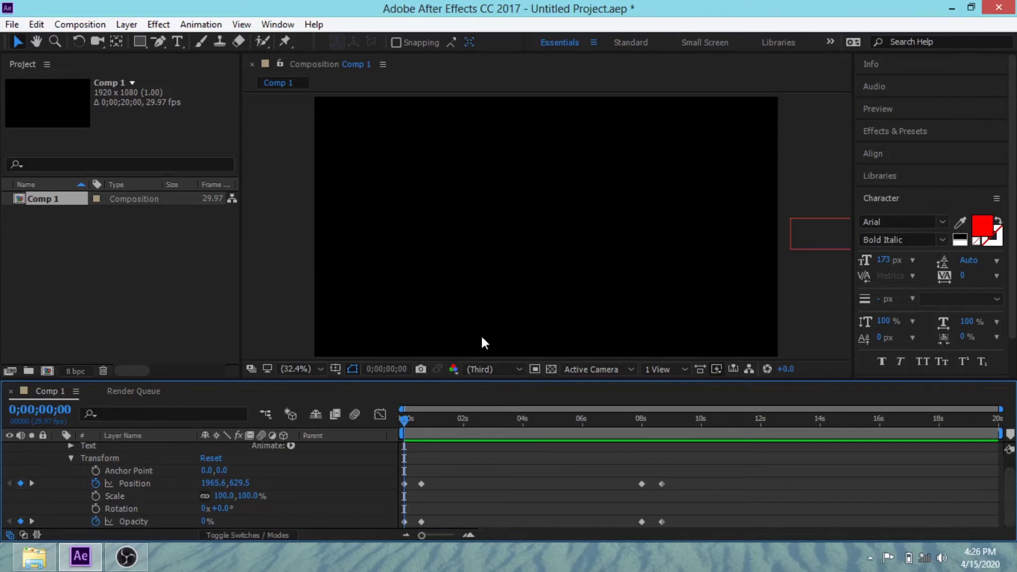
- Collapse the RAYA DESIGN layer and set the type fill colour to white
left_click(71, 458)
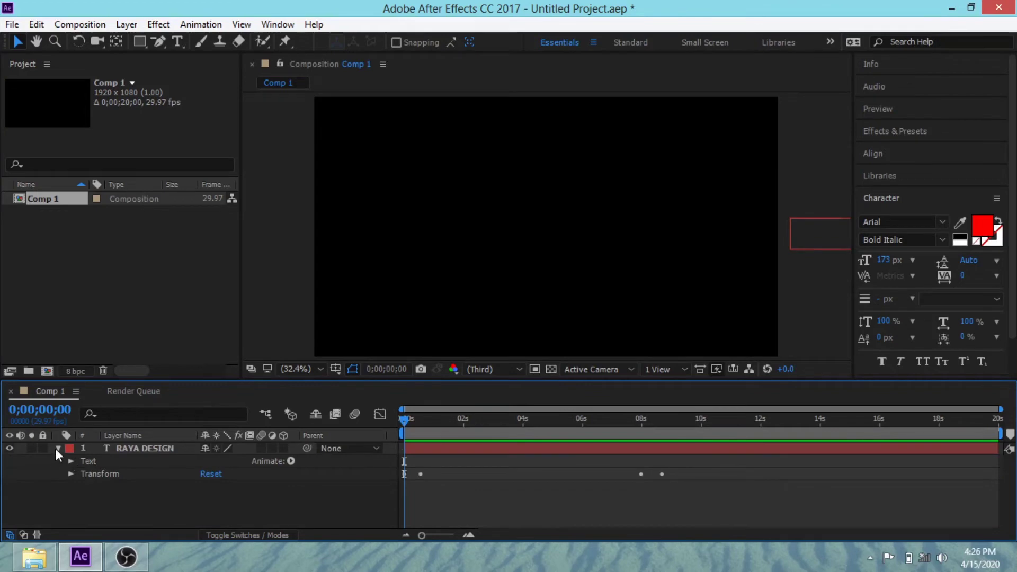
left_click(59, 447)
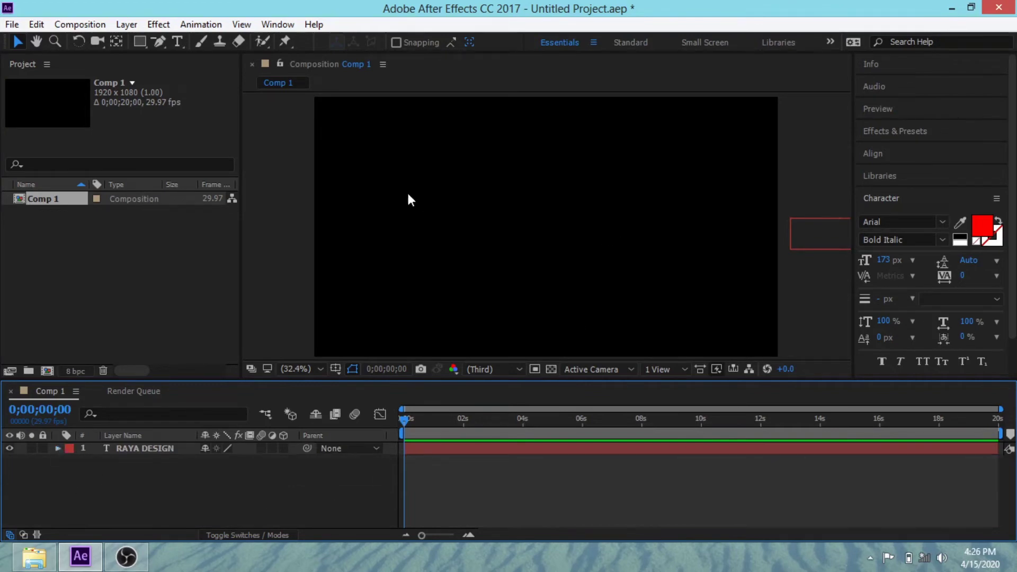
left_click(177, 40)
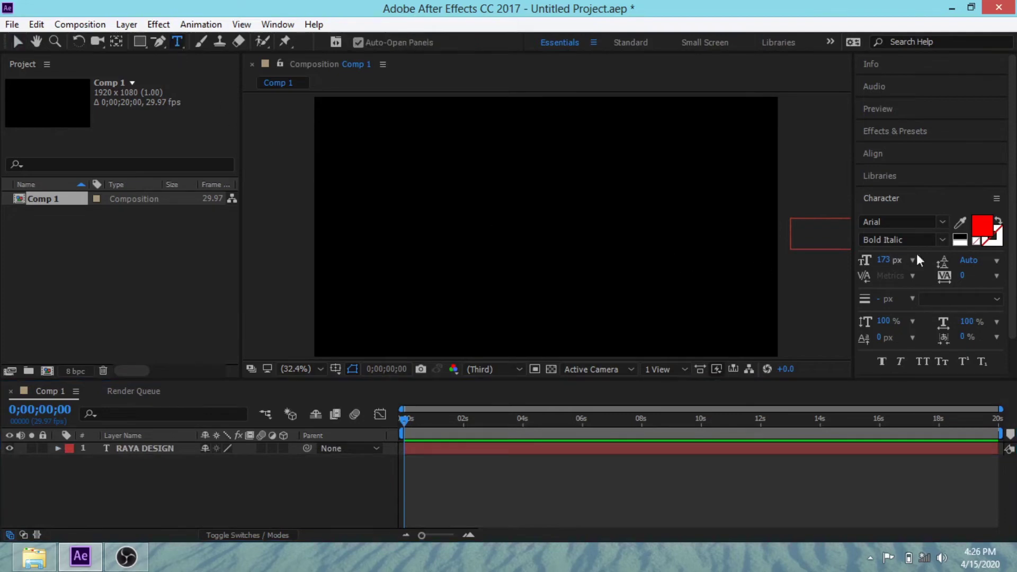
left_click(981, 232)
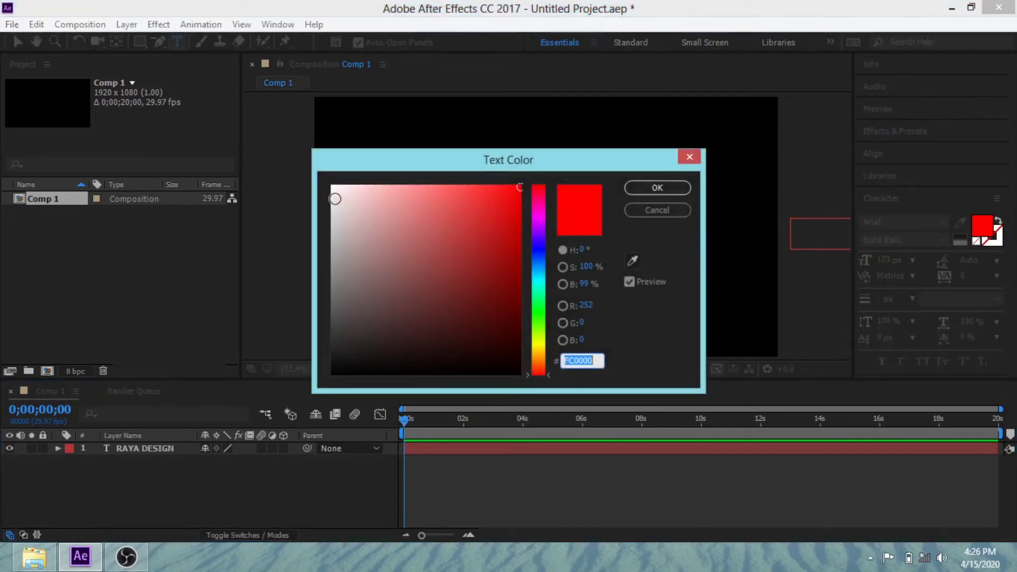
left_click(335, 198)
left_click(680, 189)
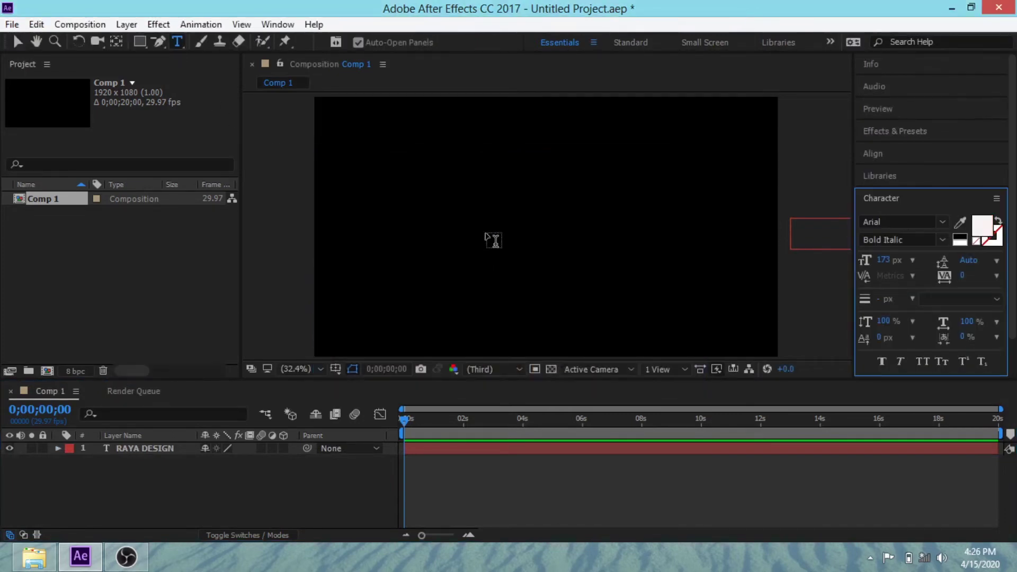
- Create a 'present' text layer near the centre, nudge it up-left, and move to 8;24
left_click(493, 240)
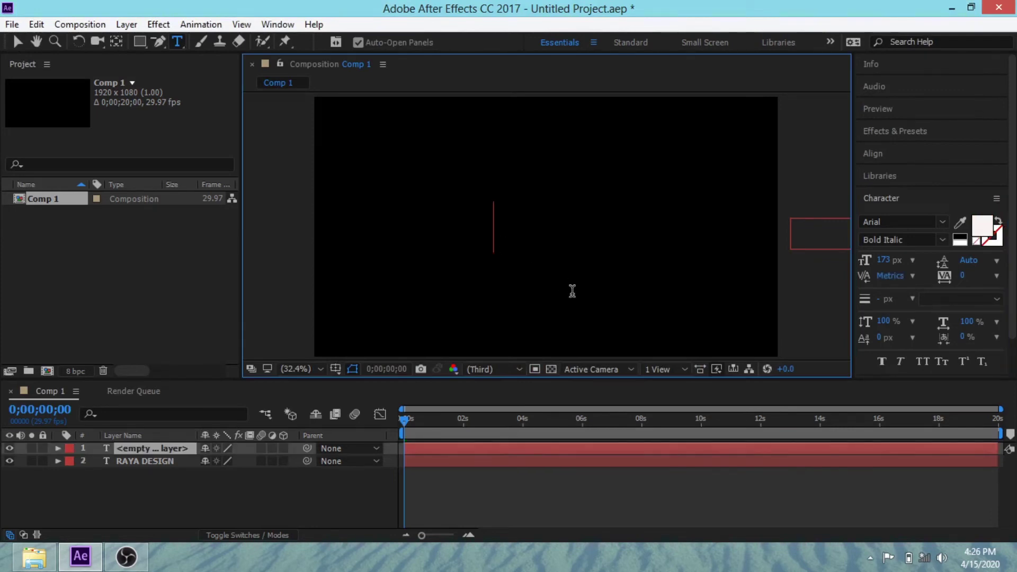
type("pres")
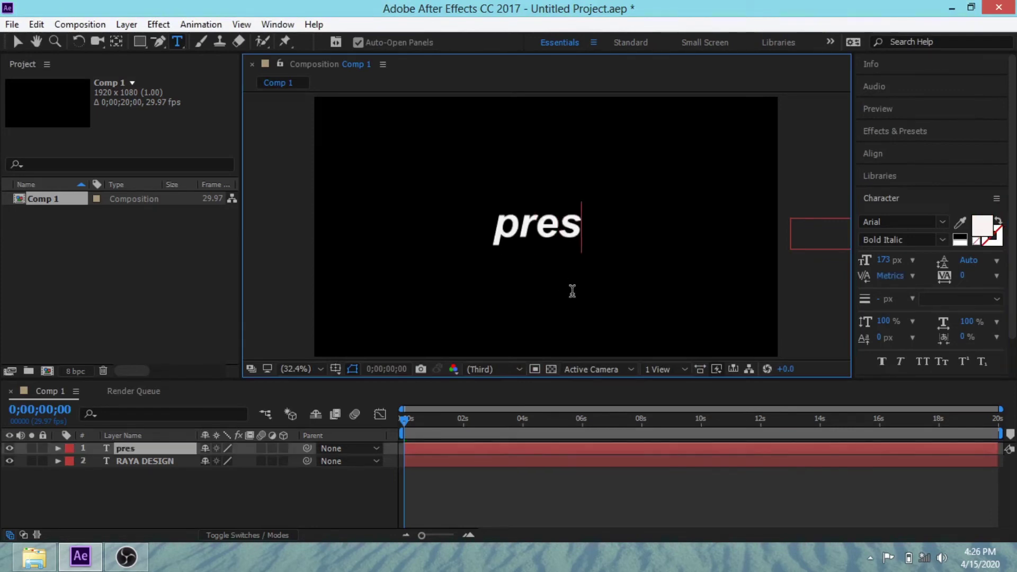
type("en")
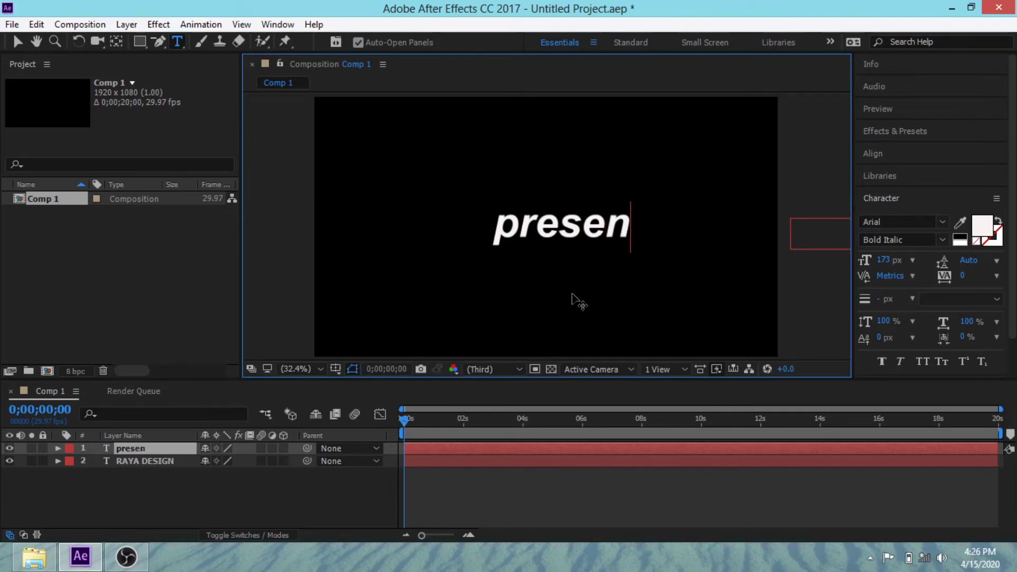
type("t")
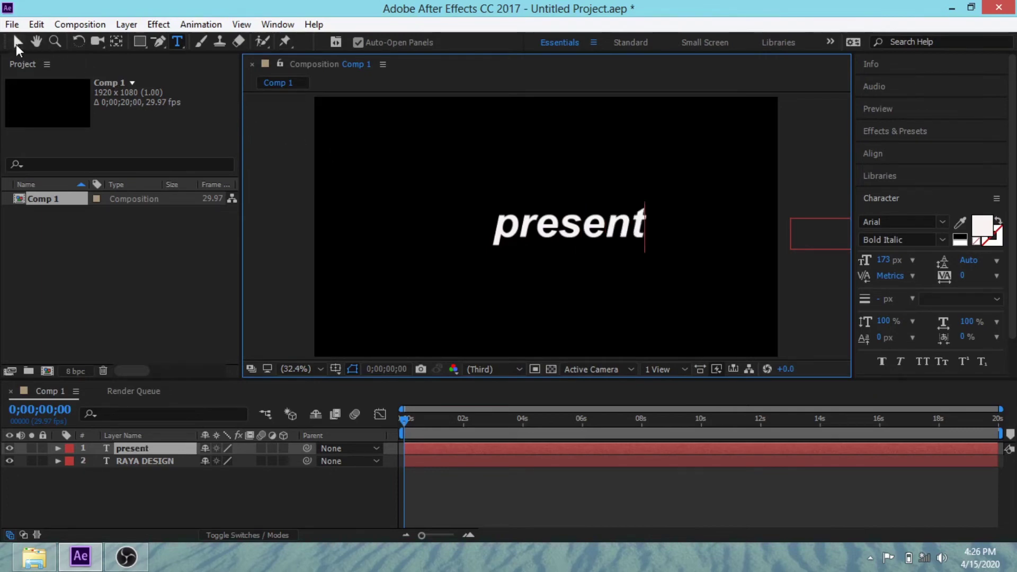
left_click(18, 41)
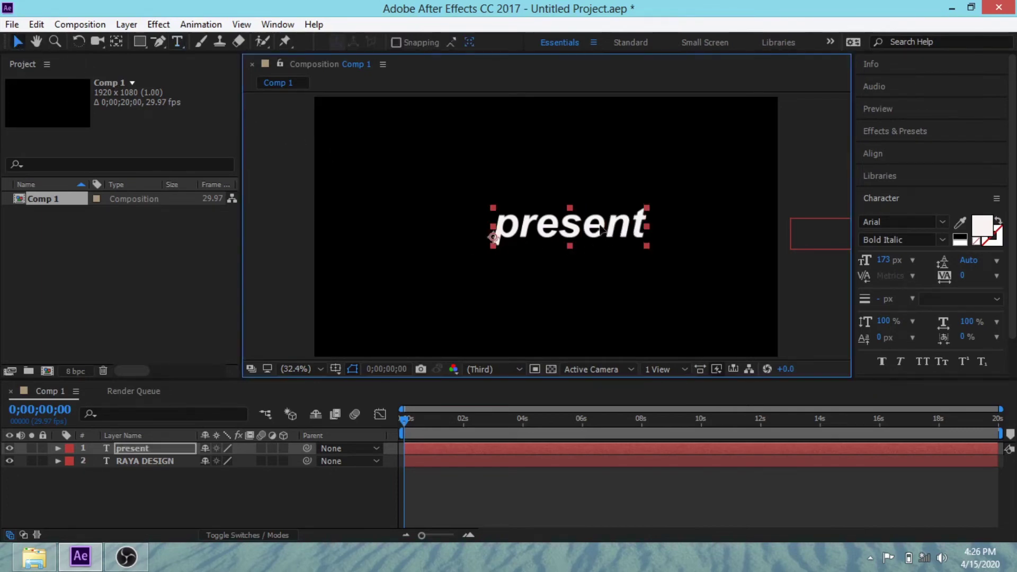
left_click_drag(601, 233, 568, 223)
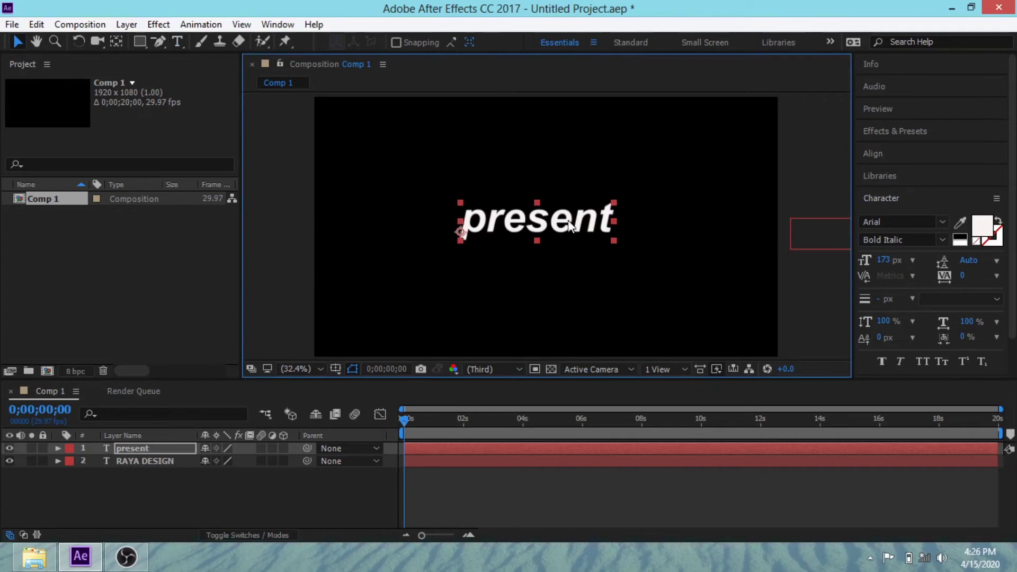
left_click_drag(405, 421, 635, 422)
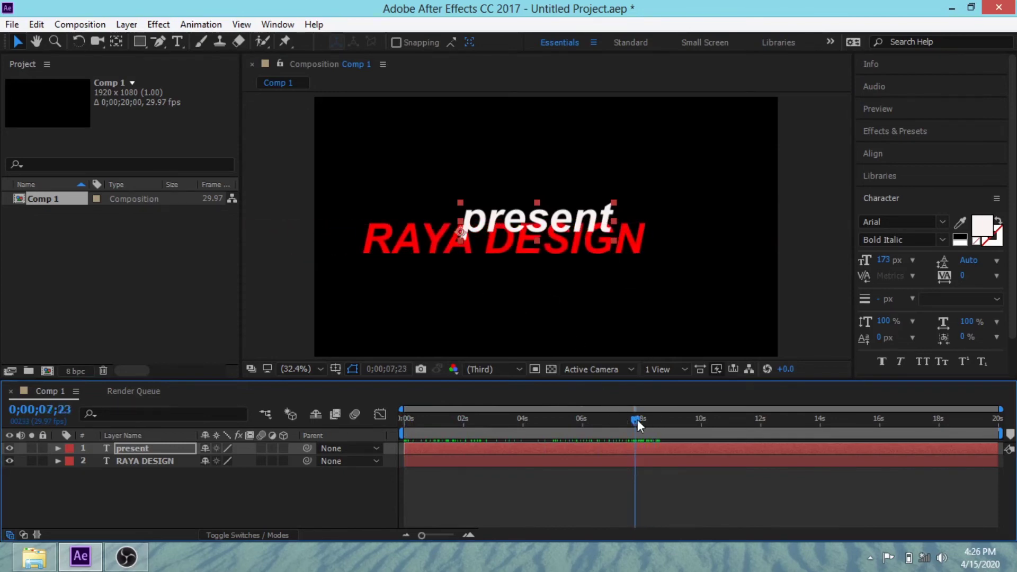
left_click_drag(637, 421, 665, 421)
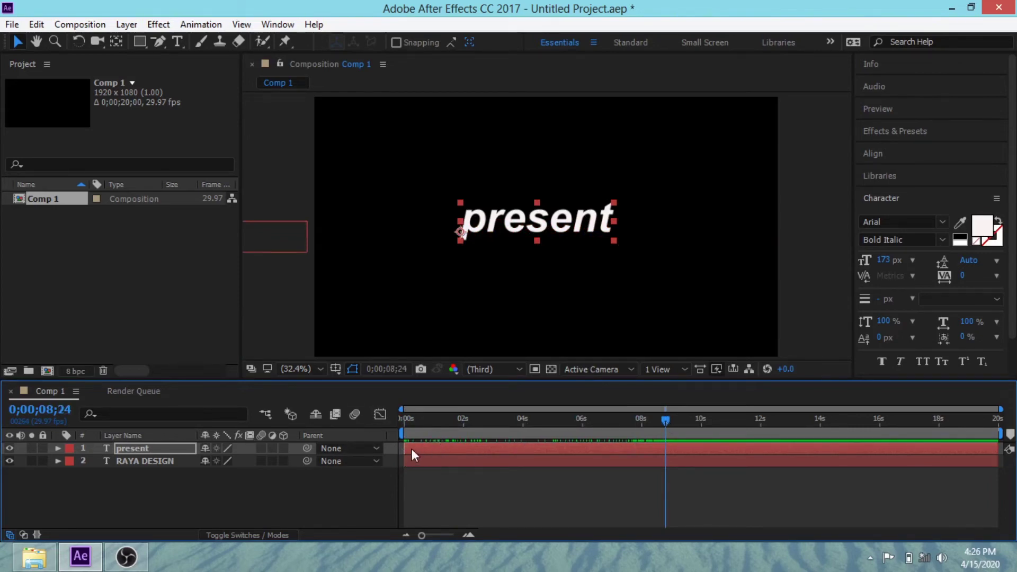
- Slide the present layer's bar so its in-point sits at about 0;00;08;26
mouse_move(405, 448)
left_mouse_down()
mouse_move(666, 433)
mouse_move(663, 419)
mouse_move(671, 421)
left_mouse_up()
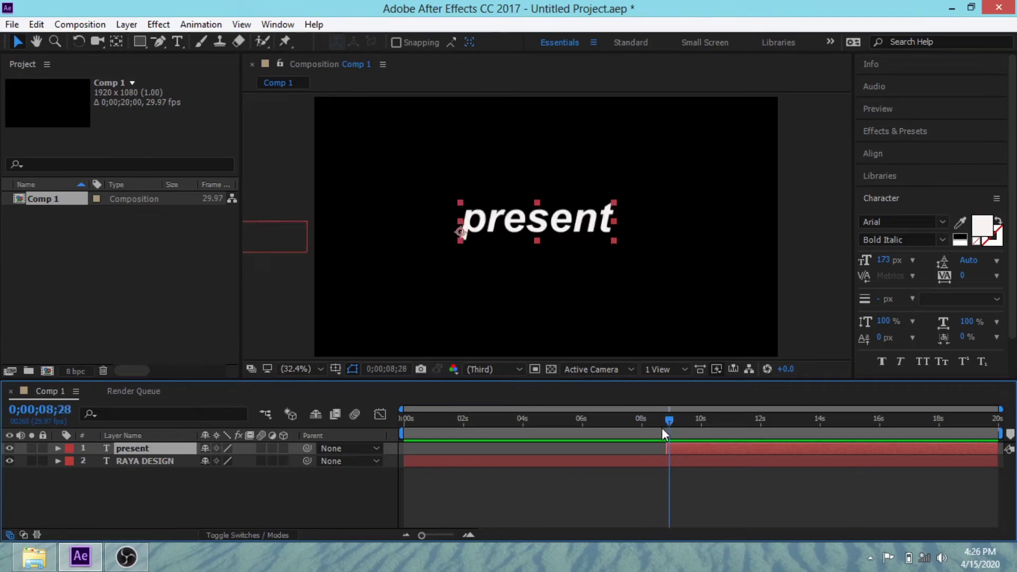
left_click_drag(671, 420, 668, 419)
- Enable Scale and Opacity keyframes on present, starting at 18% scale and 0% opacity
left_click(57, 448)
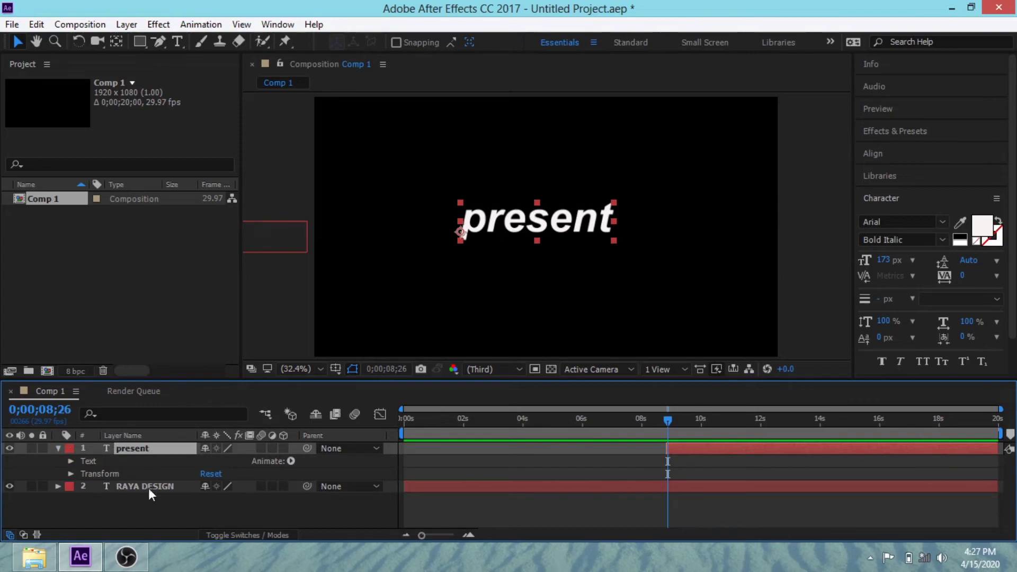
left_click(71, 474)
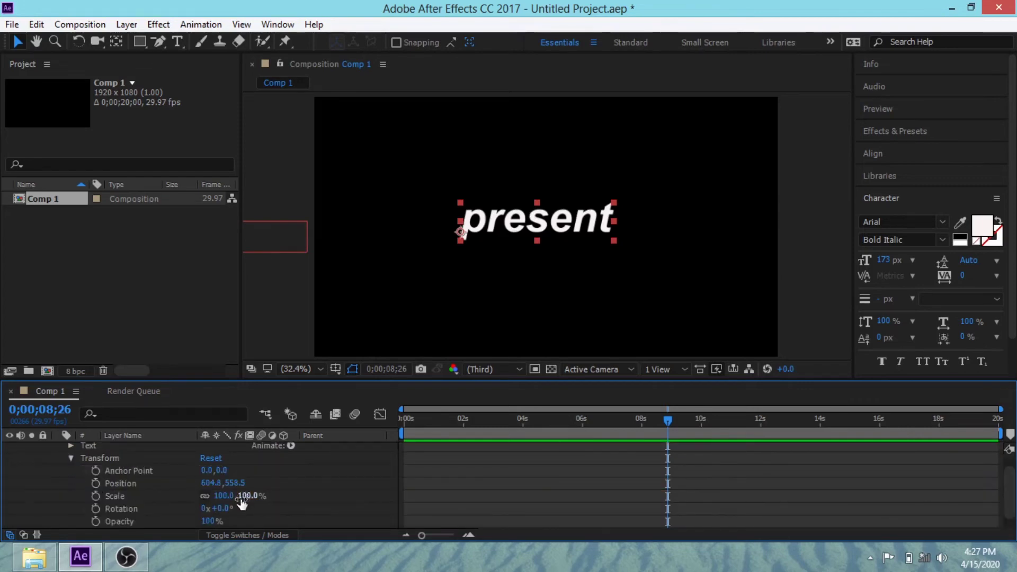
left_click(95, 496)
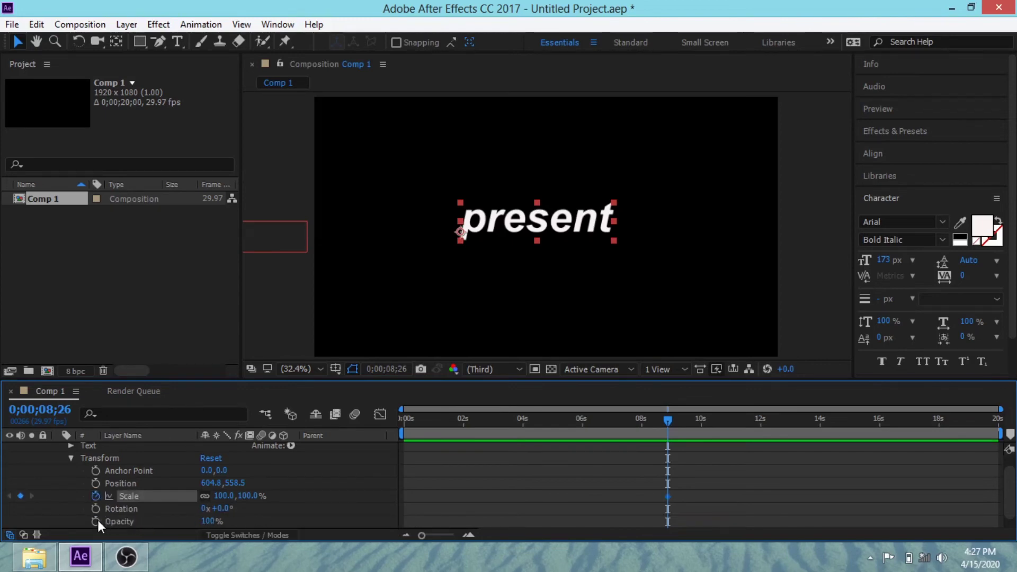
left_click(95, 520)
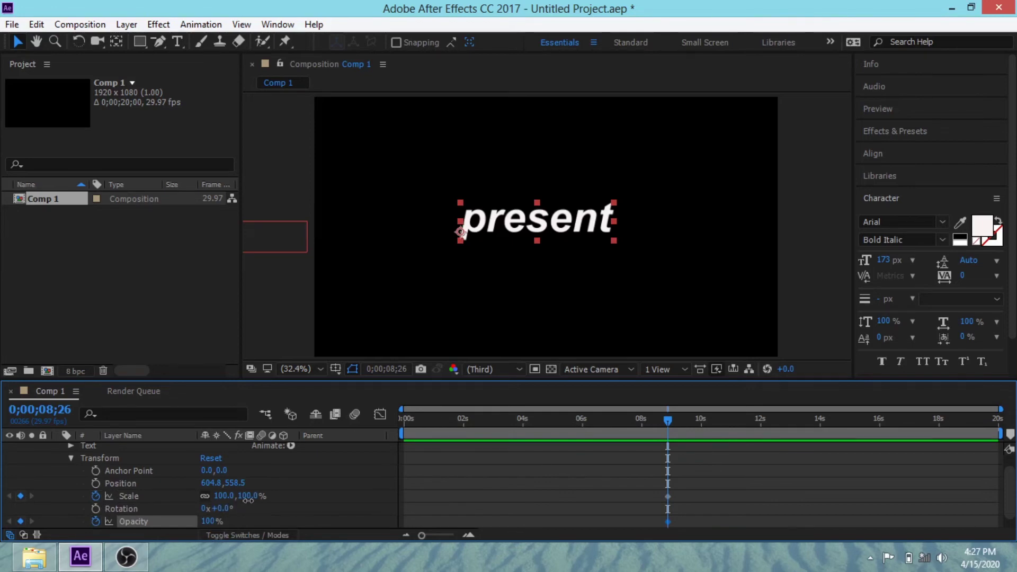
left_click_drag(249, 501, 190, 504)
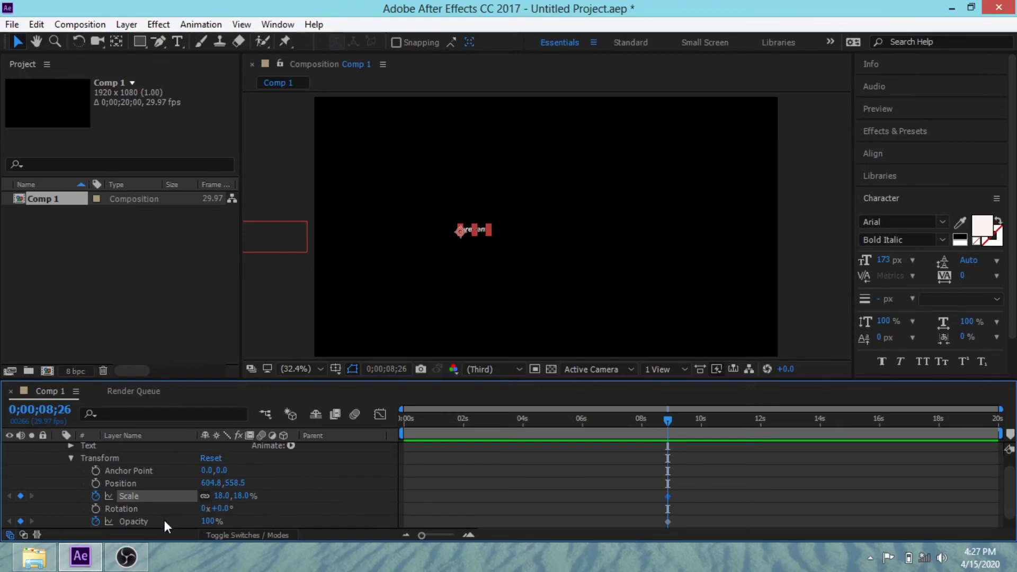
left_click_drag(211, 524, 119, 521)
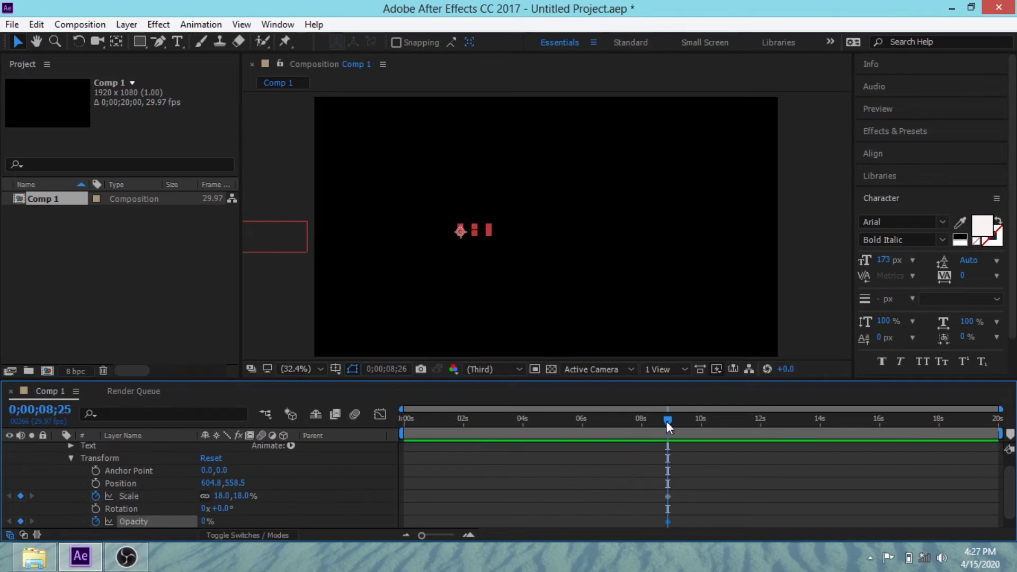
- At 9;17, keyframe present to 99% opacity and 100% scale, then scrub the timeline
left_click_drag(666, 421, 688, 421)
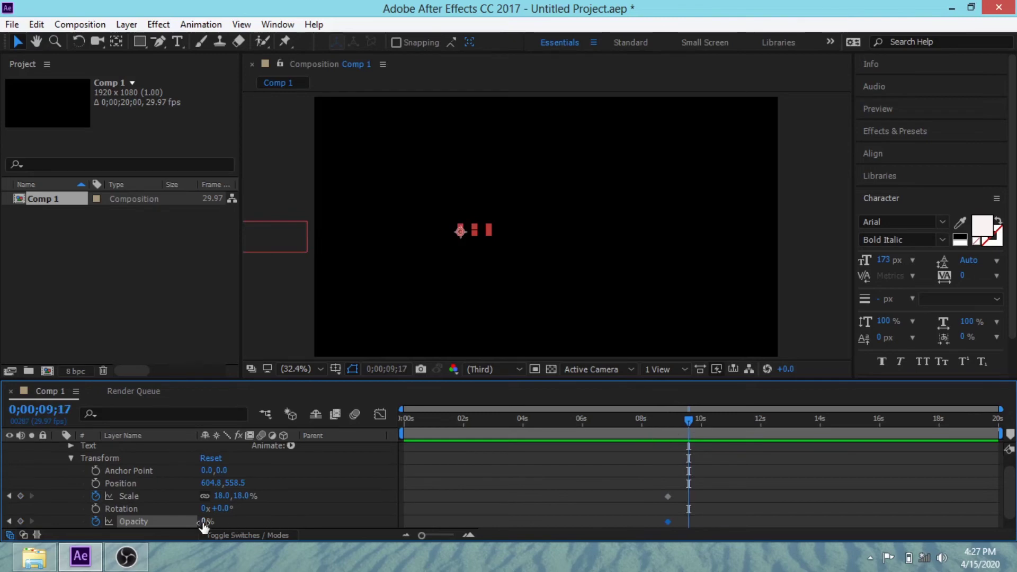
left_click_drag(204, 522, 318, 524)
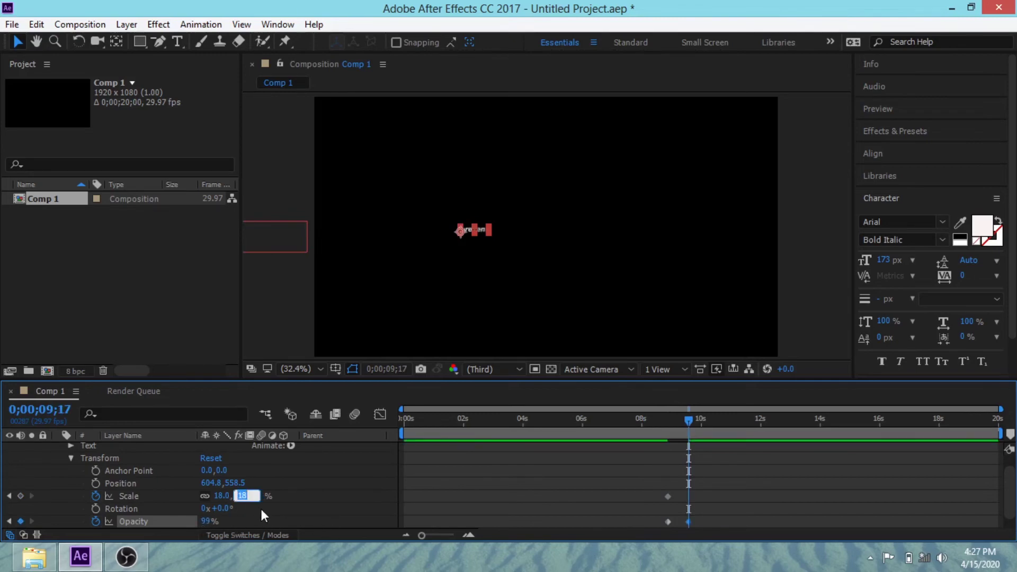
type("100")
key("Return")
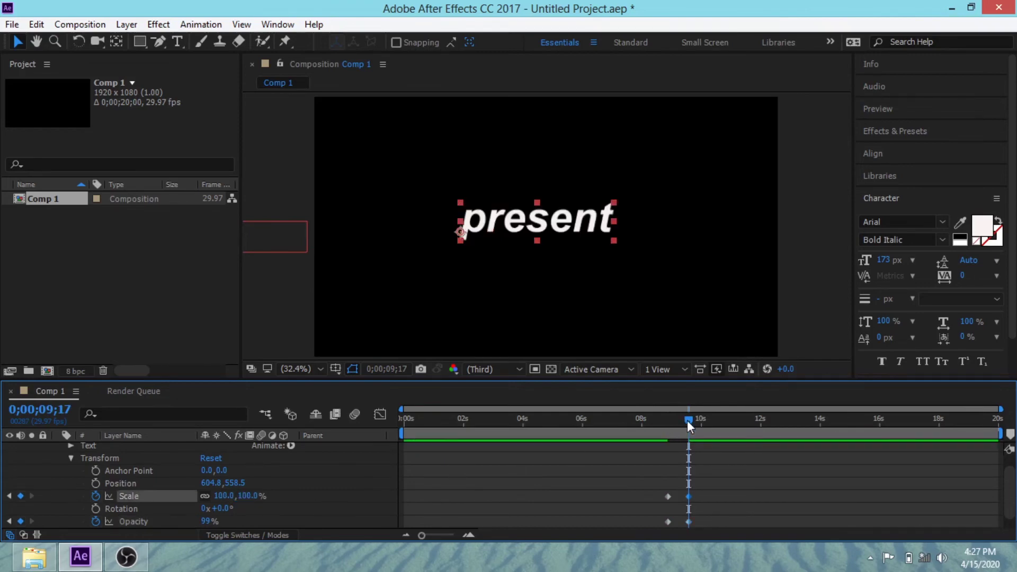
mouse_move(685, 421)
left_mouse_down()
mouse_move(620, 421)
mouse_move(687, 421)
mouse_move(795, 443)
left_mouse_up()
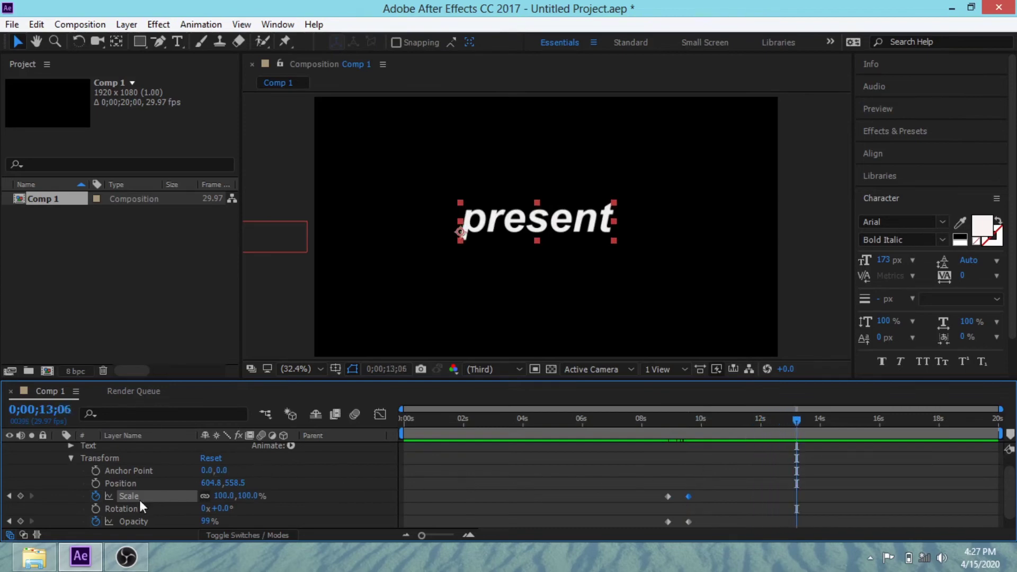
- Keyframe present's Scale and Opacity at 13;06, then set Opacity to 0 at about 14;22
left_click(21, 495)
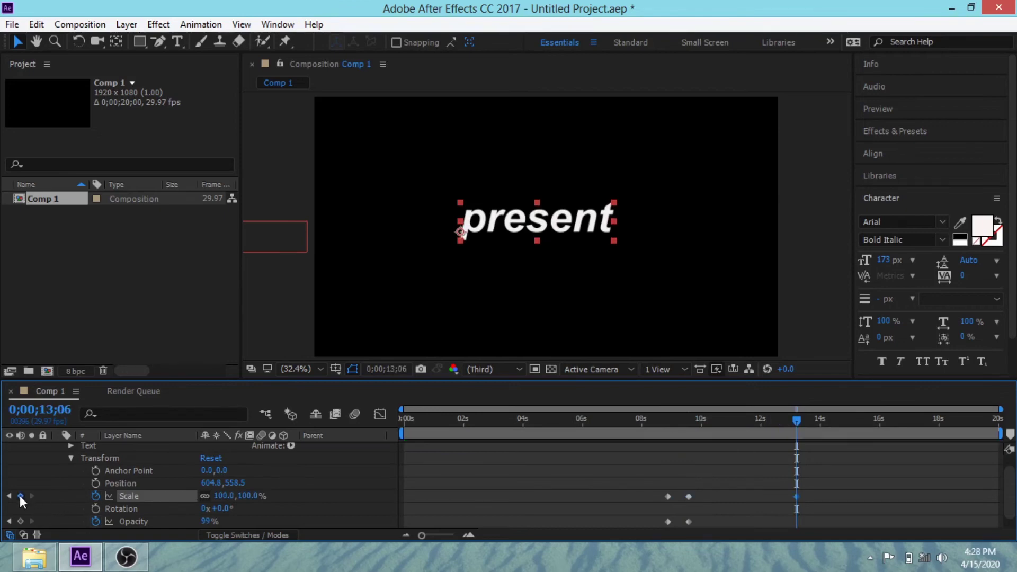
left_click(21, 522)
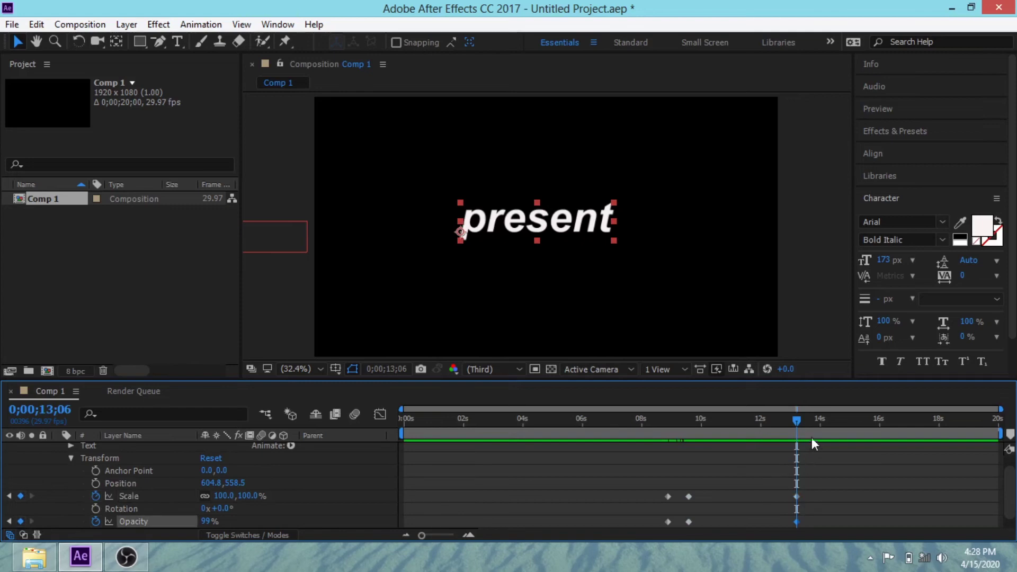
left_click_drag(796, 418, 842, 421)
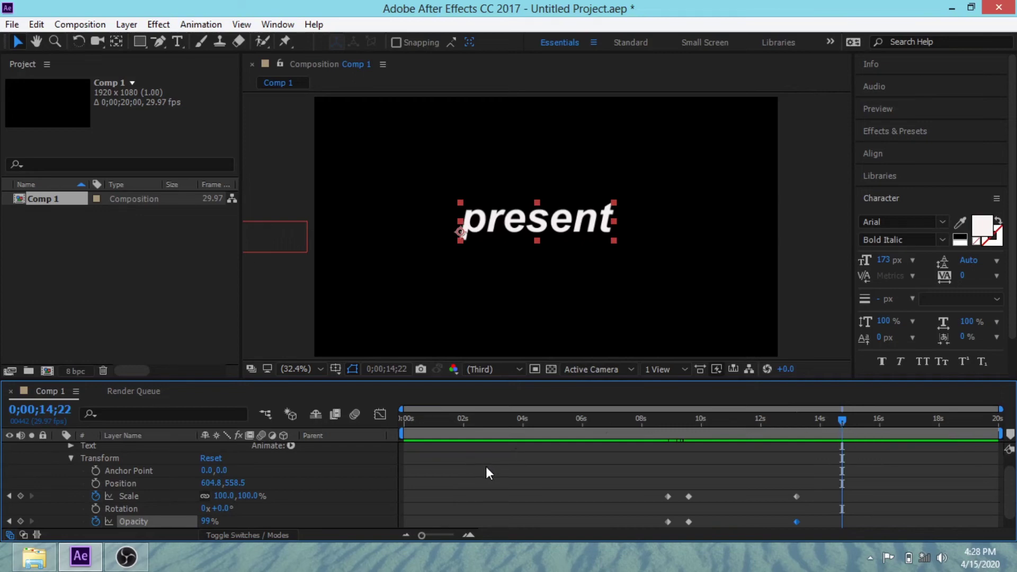
left_click(209, 523)
type("0")
key("Return")
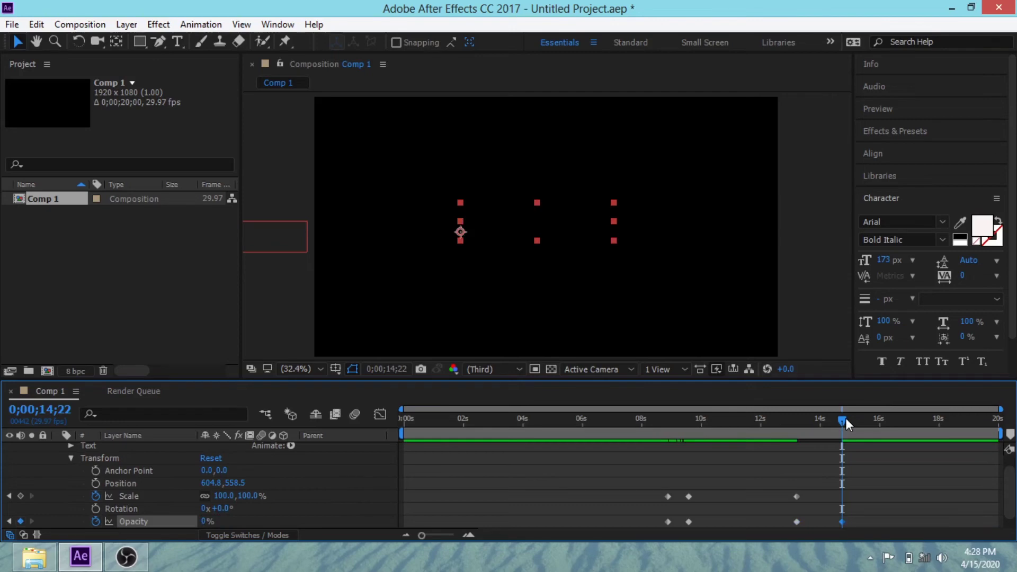
left_click_drag(845, 417, 394, 432)
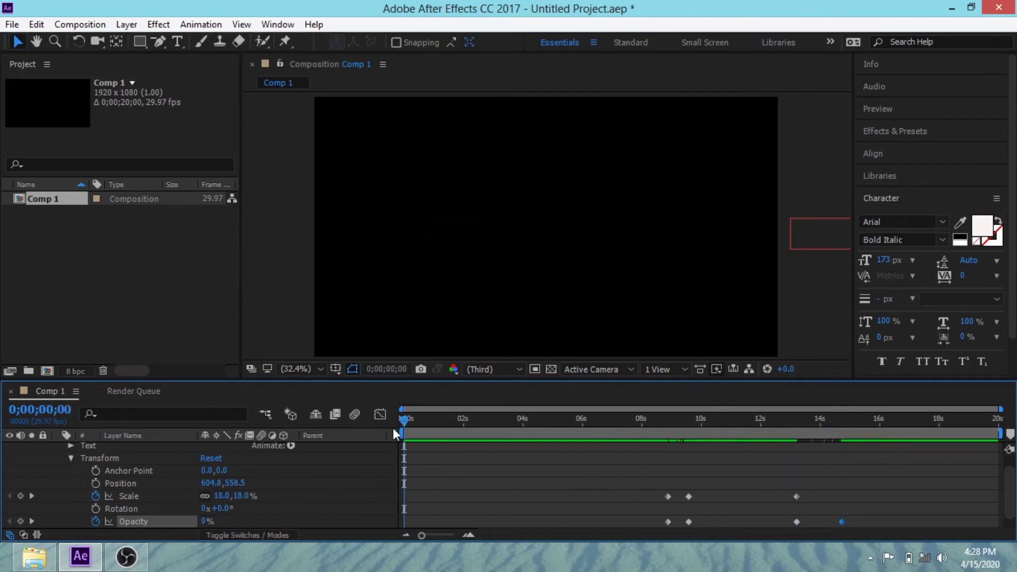
- Preview the animation and pull the work-area end back to about 15 seconds, just after the fade-out
key("space")
key("space")
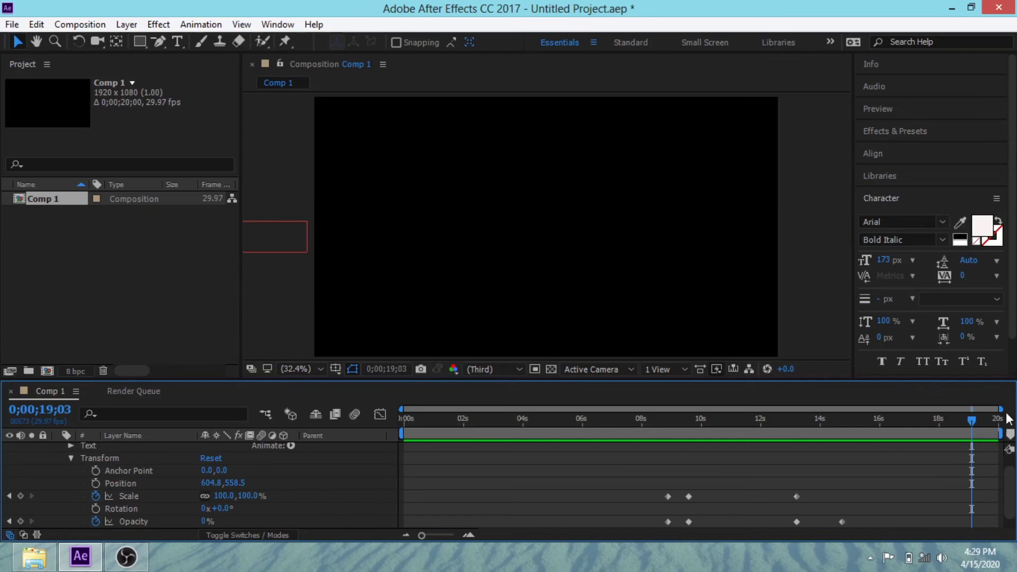
left_click_drag(973, 422, 850, 421)
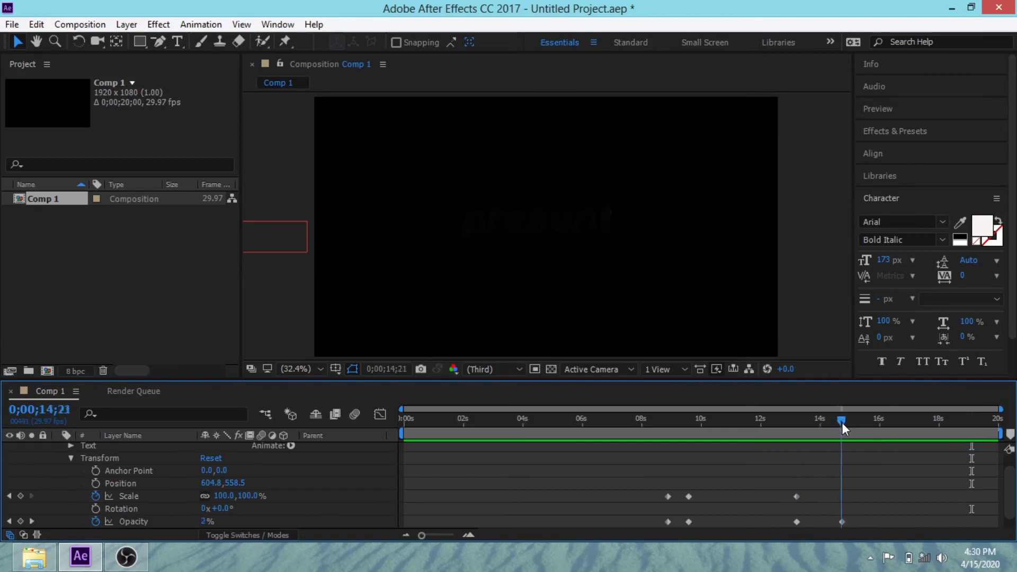
left_click_drag(850, 418, 850, 422)
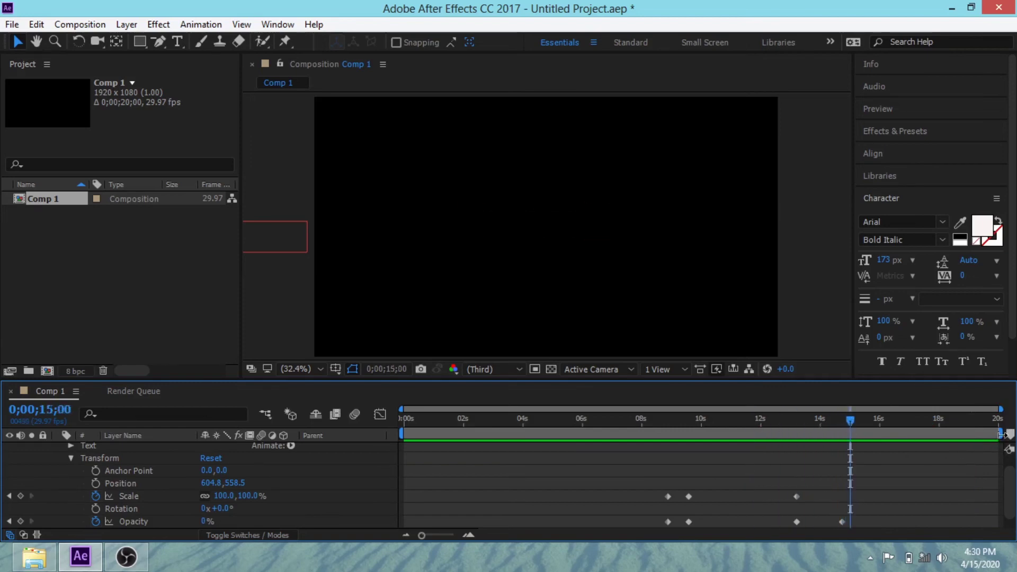
mouse_move(999, 435)
left_mouse_down()
mouse_move(850, 436)
mouse_move(808, 405)
mouse_move(855, 402)
mouse_move(1000, 421)
mouse_move(844, 410)
mouse_move(745, 419)
left_mouse_up()
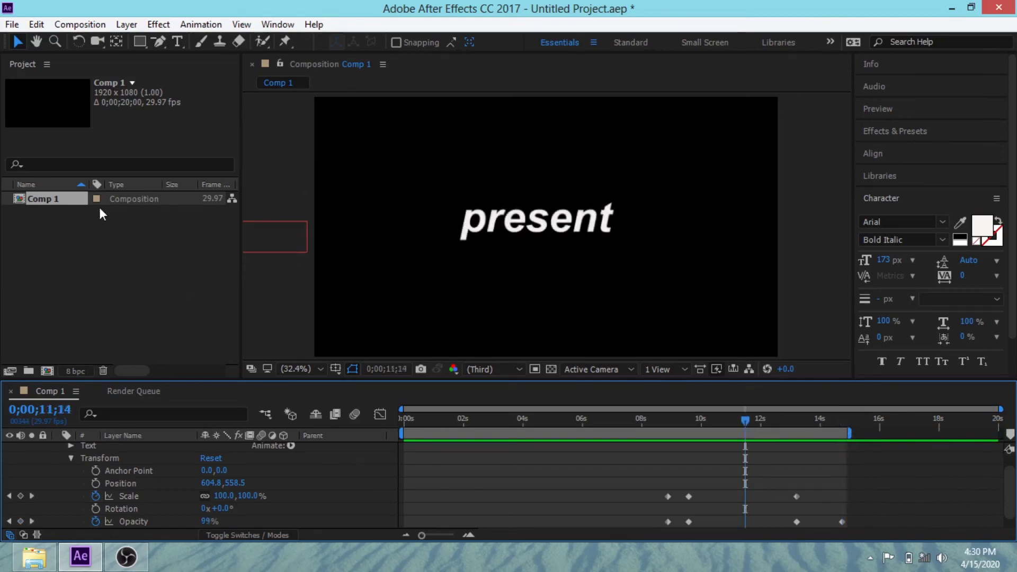
- Add Comp 1 to the Render Queue via File > Export
left_click(11, 24)
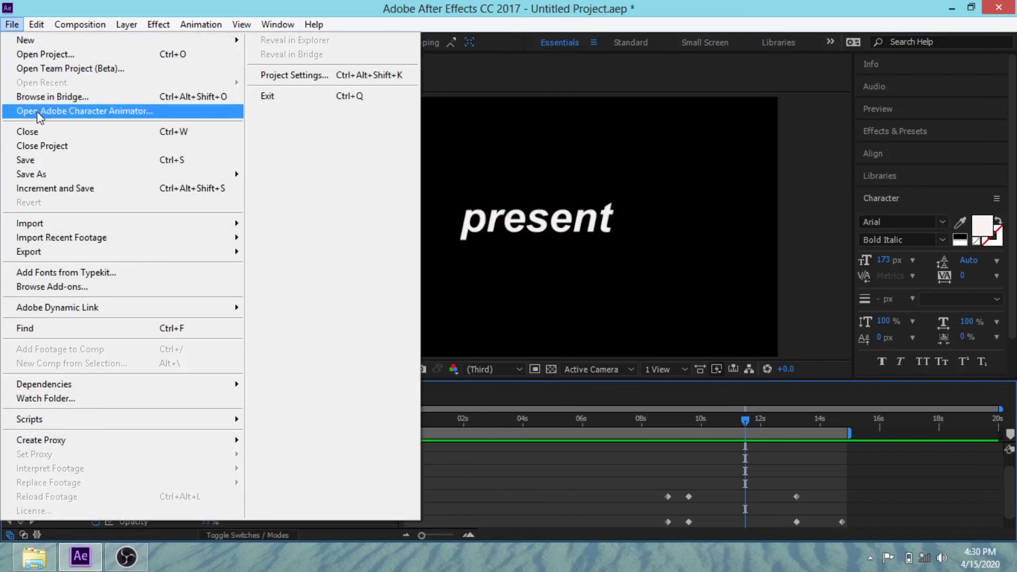
mouse_move(118, 254)
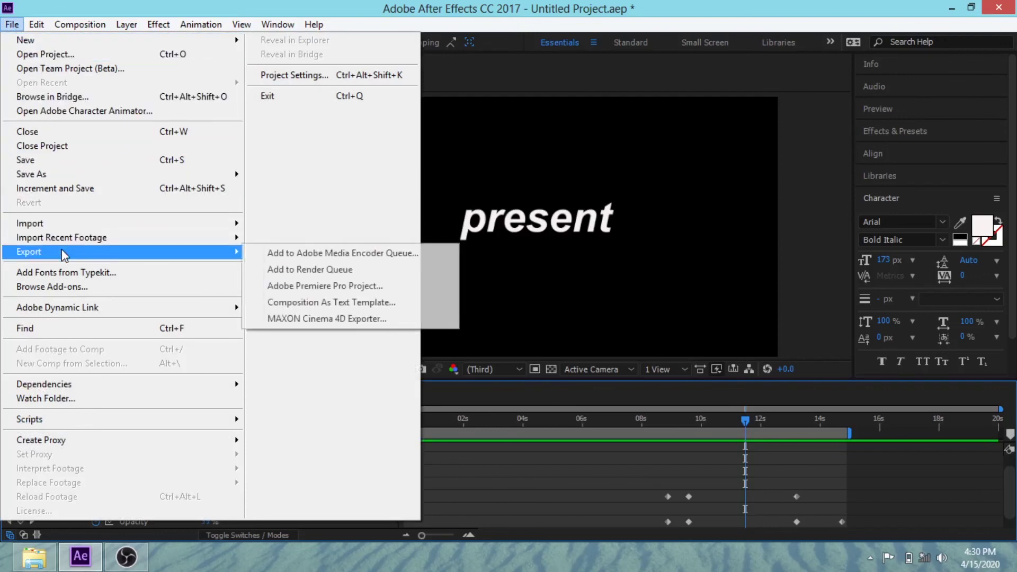
left_click(306, 270)
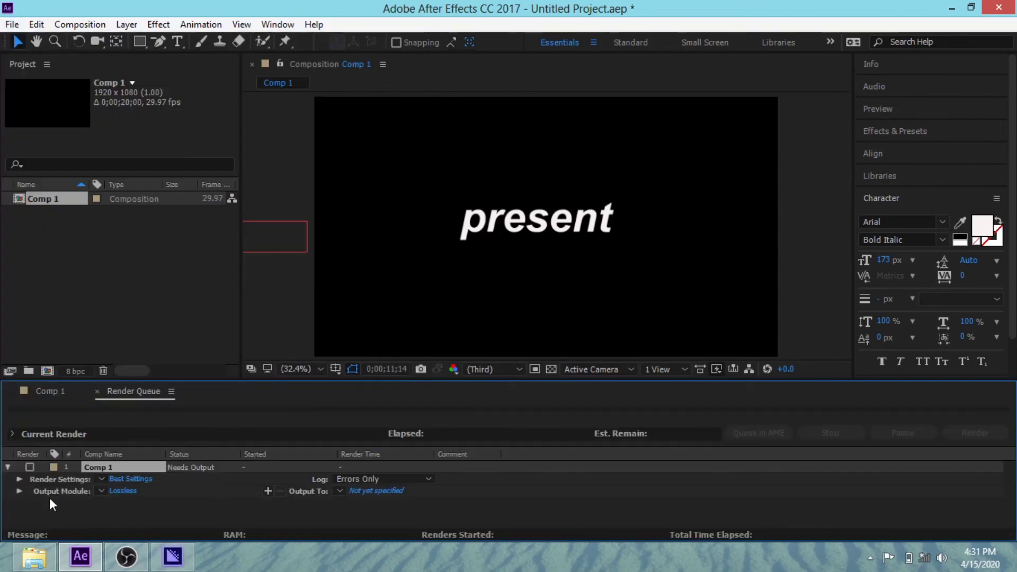
- Set Comp 1's output module format to QuickTime
left_click(120, 491)
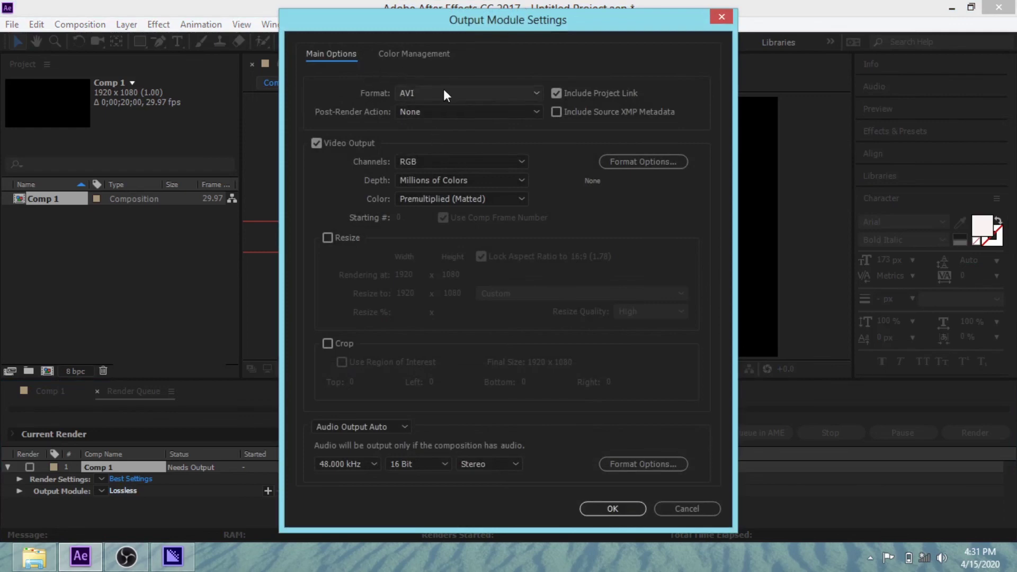
left_click(517, 95)
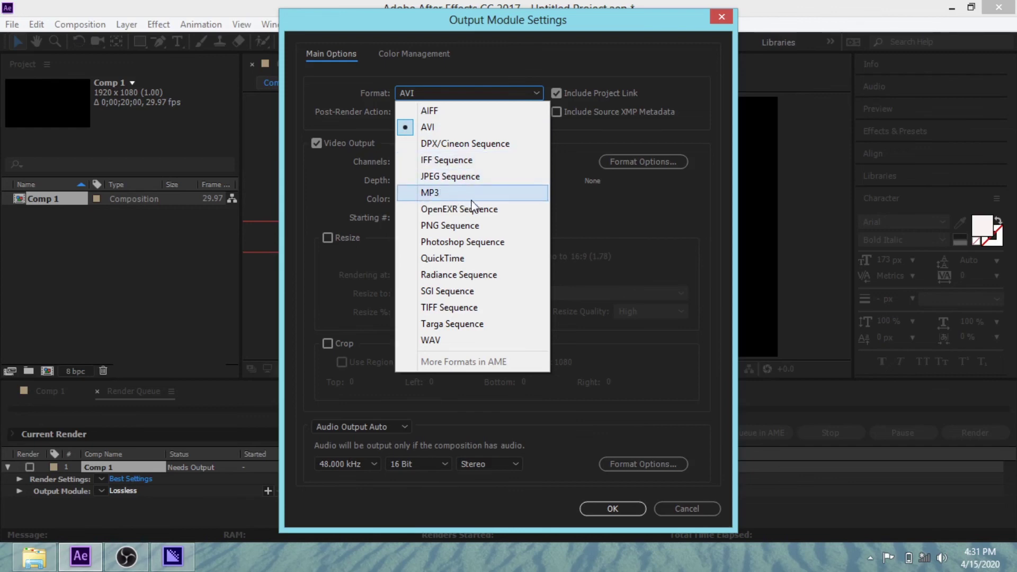
left_click(465, 261)
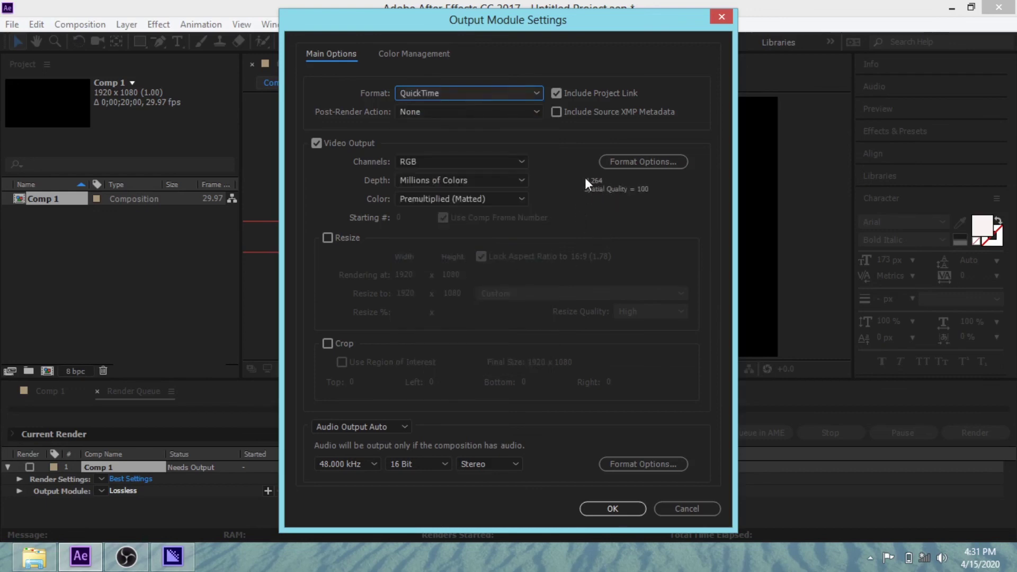
left_click(621, 508)
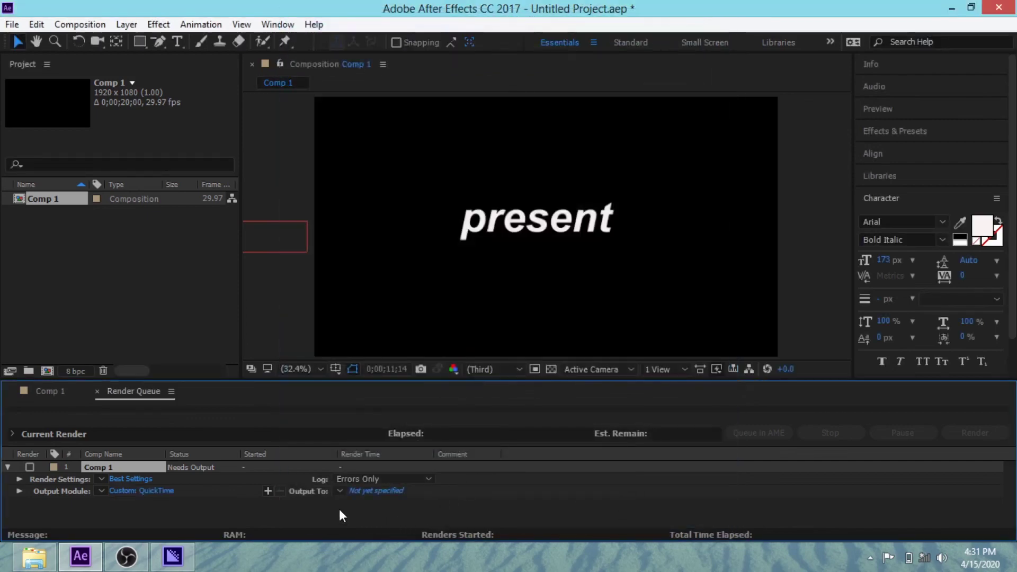
- Point Comp 1's output to a file named test.mov on the Data (D:) drive
left_click(377, 492)
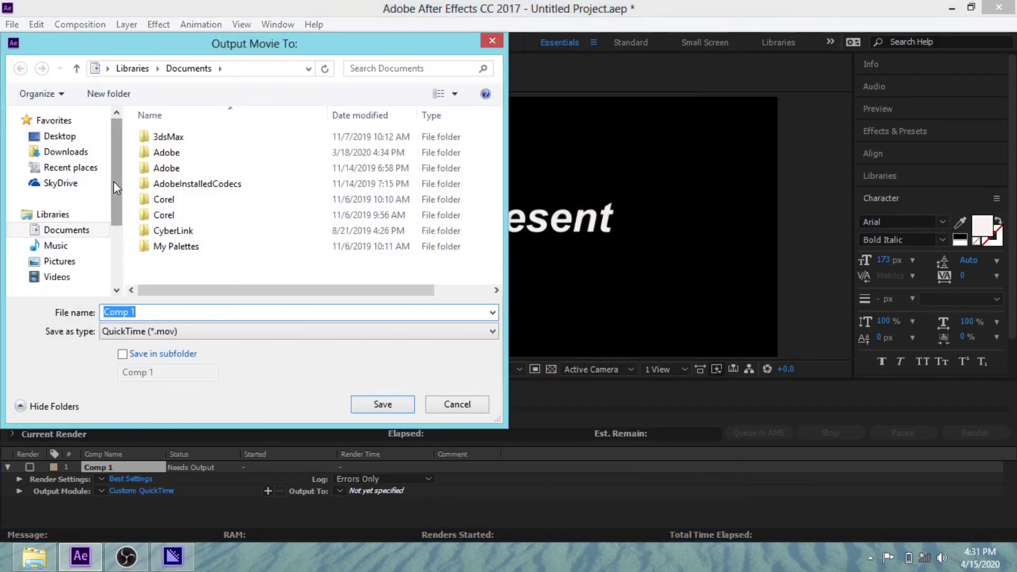
scroll(79, 211, "down", 3)
scroll(63, 228, "up", 1)
left_click(72, 255)
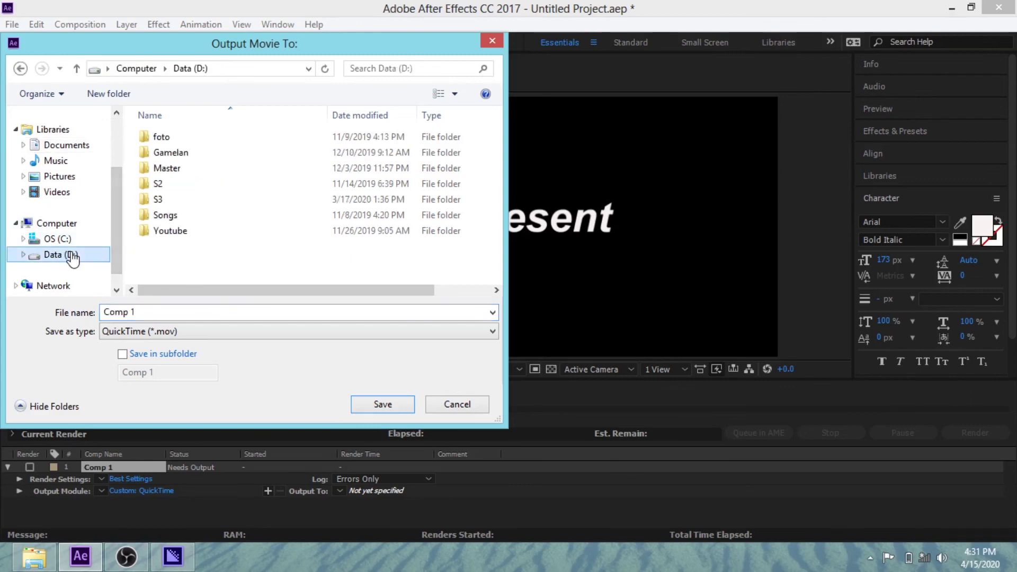
left_click(154, 314)
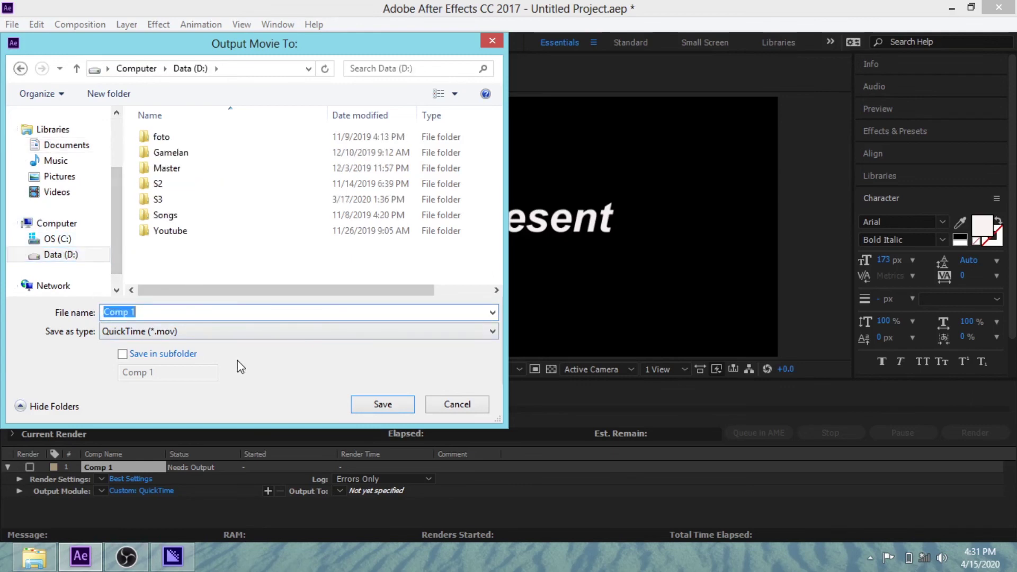
type("test")
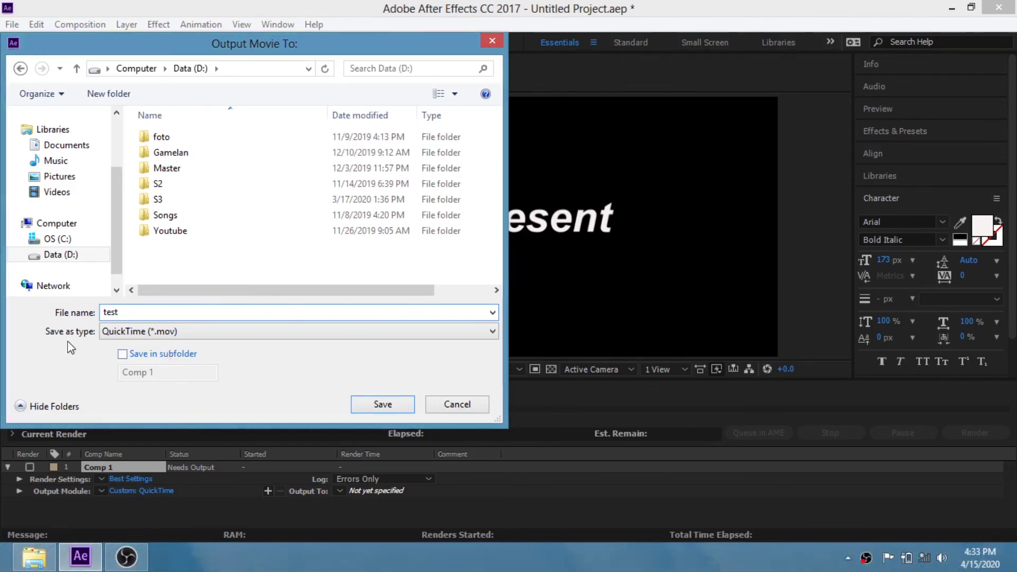
left_click(379, 406)
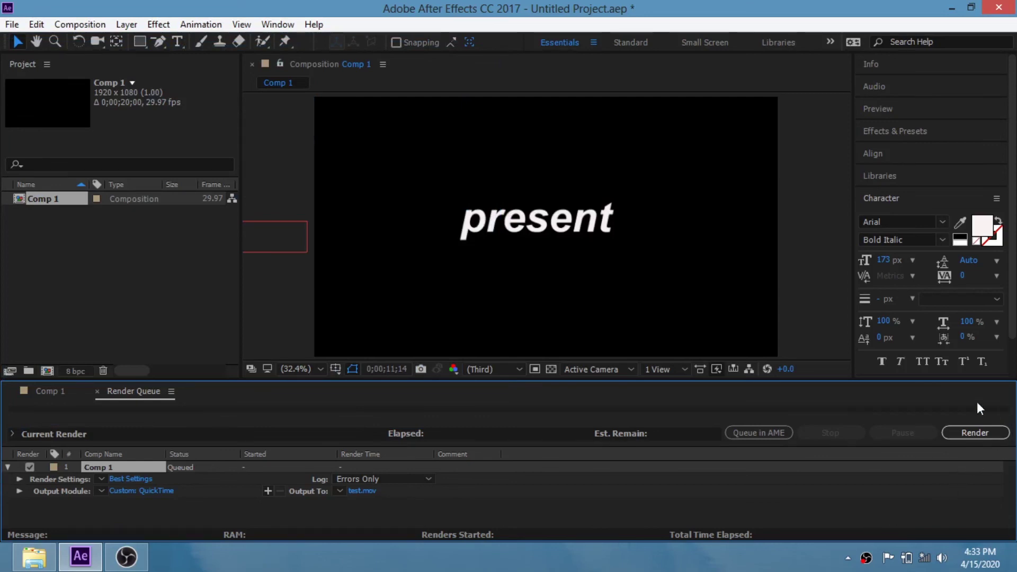
- Render Comp 1 to test.mov from the Render Queue
left_click(969, 434)
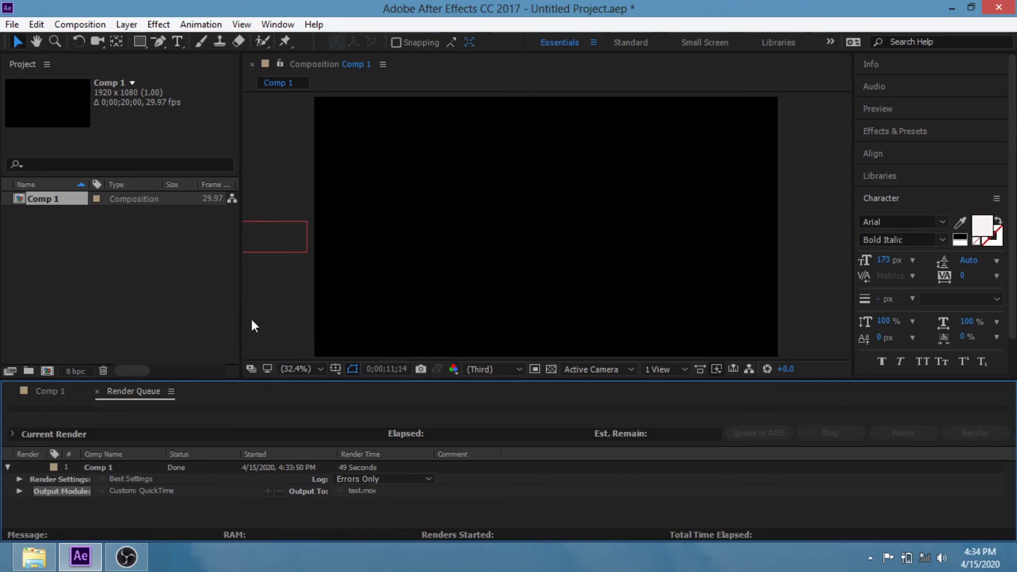
- Play the rendered test video from Data (D:) in MPC-HC
left_click(34, 556)
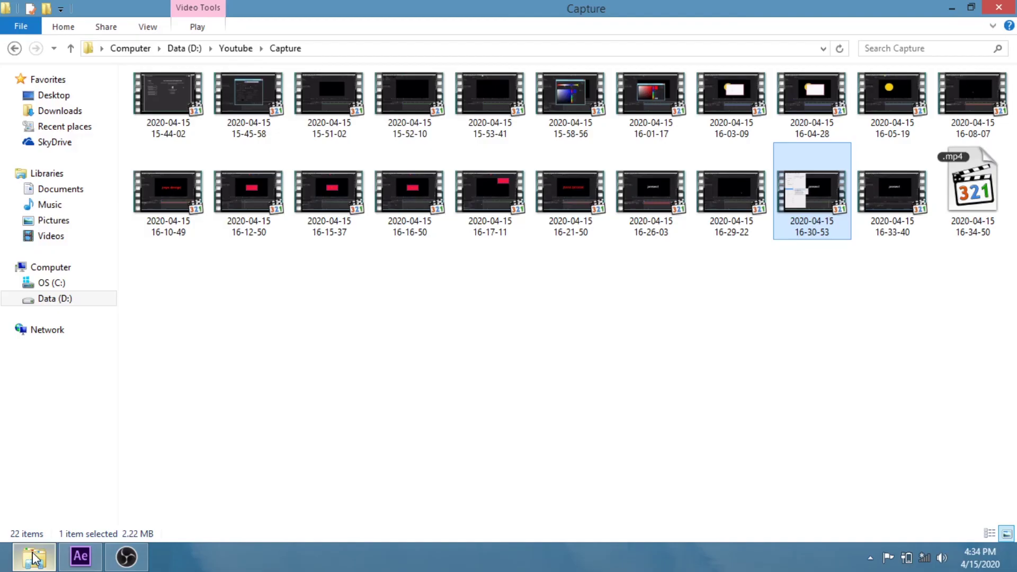
left_click(59, 300)
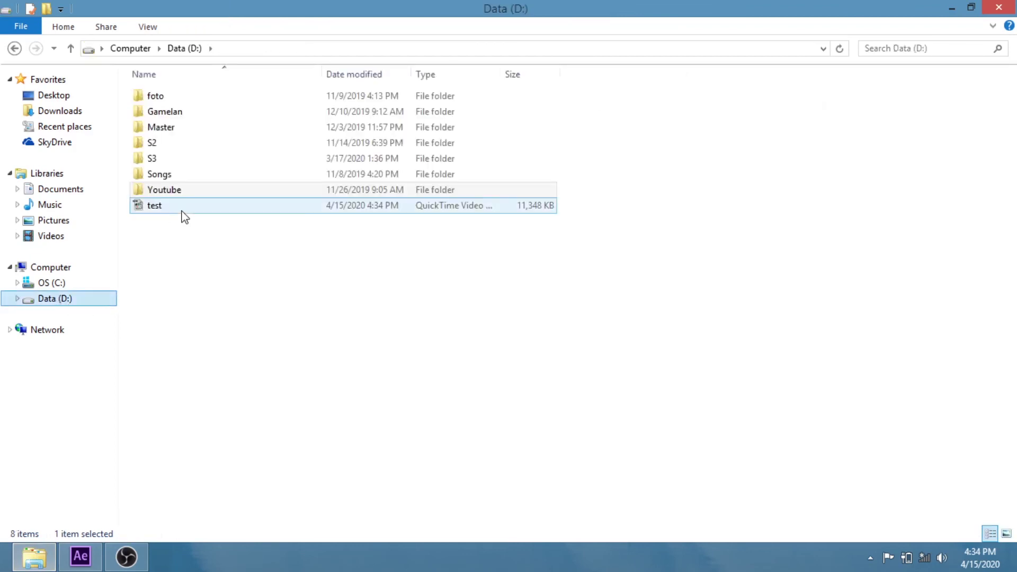
left_click(164, 209)
right_click(165, 209)
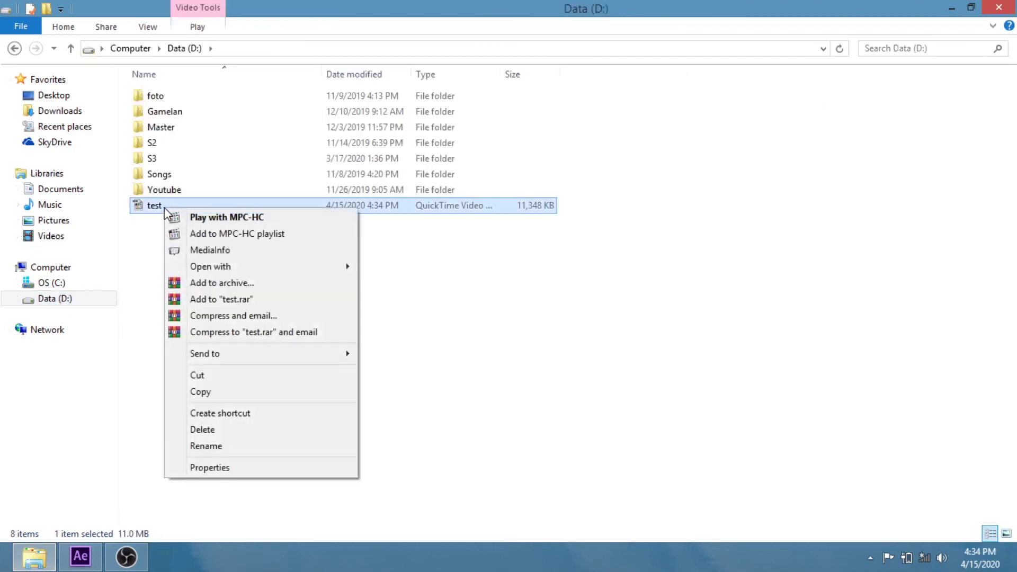
left_click(202, 220)
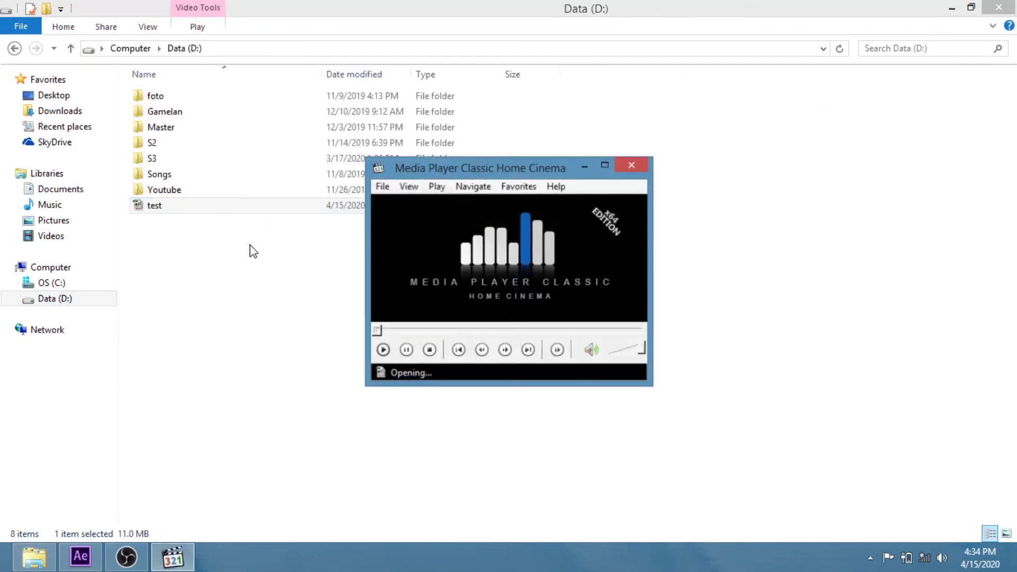